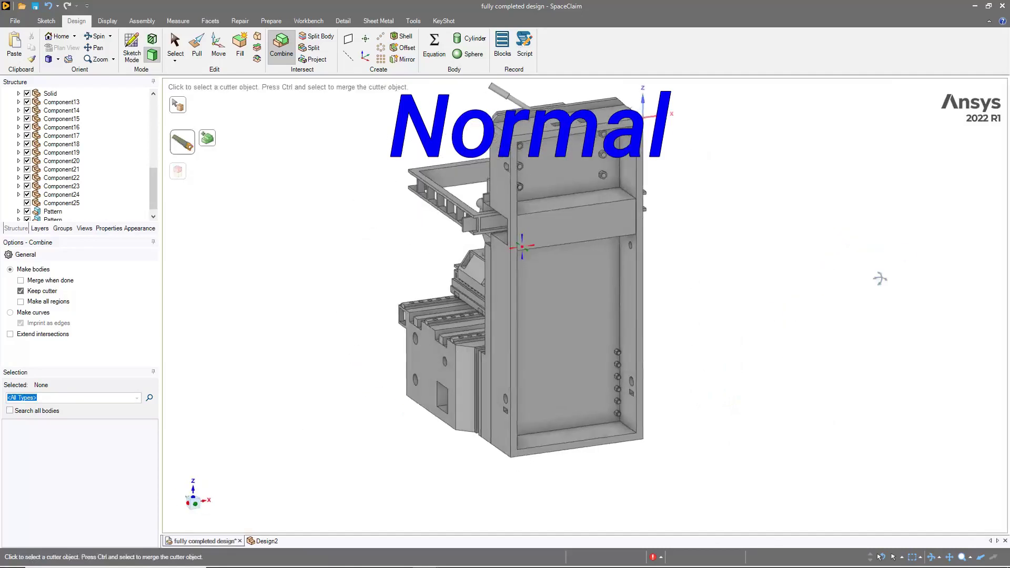
Step: Pull a 22 × 5 mm block onto the base and start a small square sketch on it
middle_drag(704, 347, 726, 391)
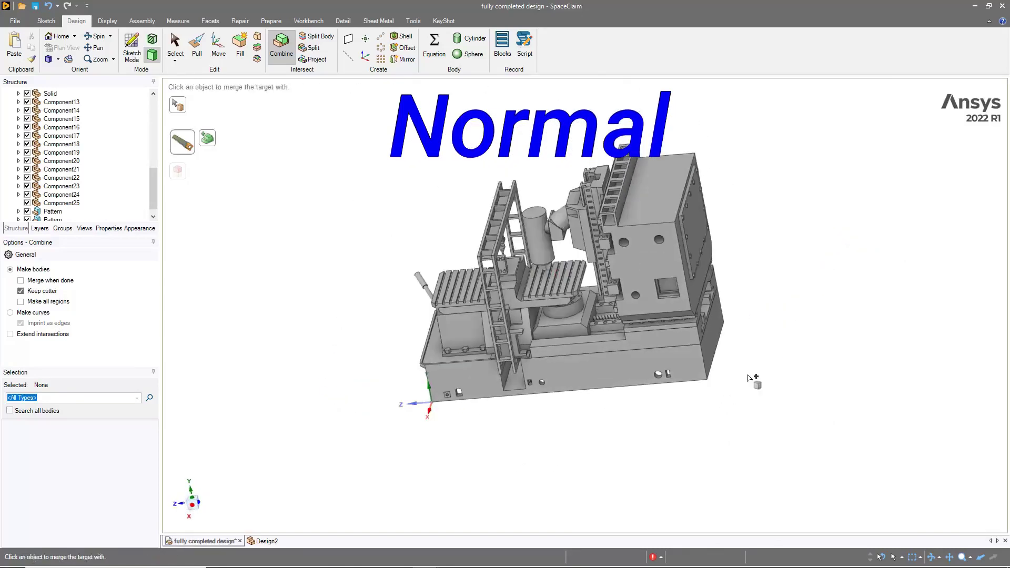
middle_drag(833, 359, 827, 354)
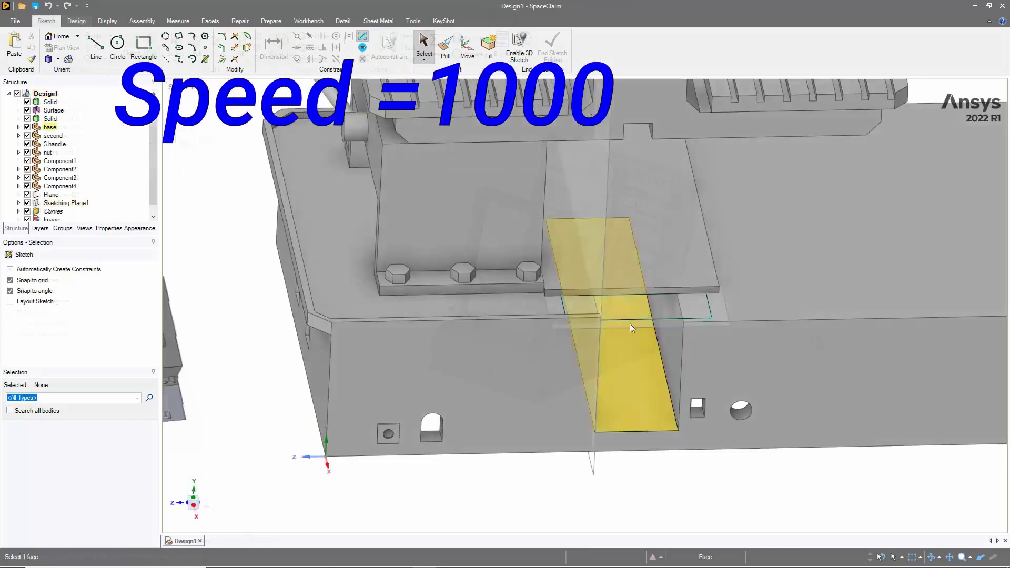
key(p)
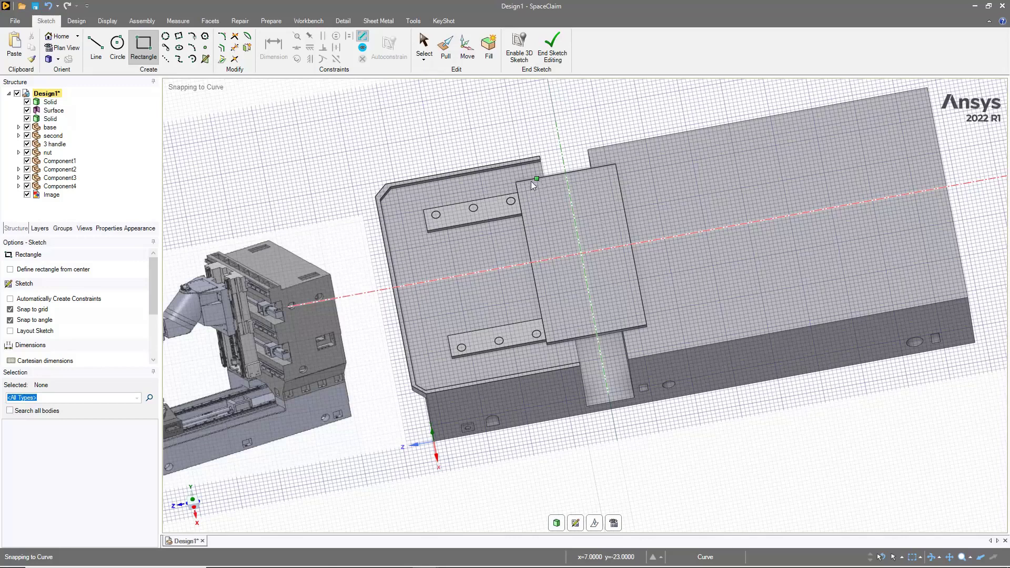
click(532, 179)
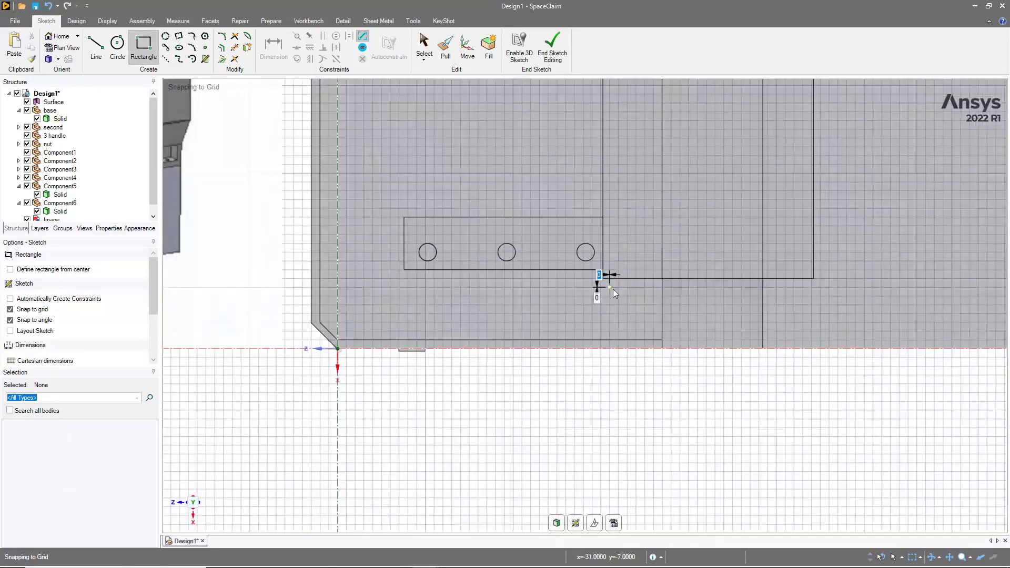
click(610, 288)
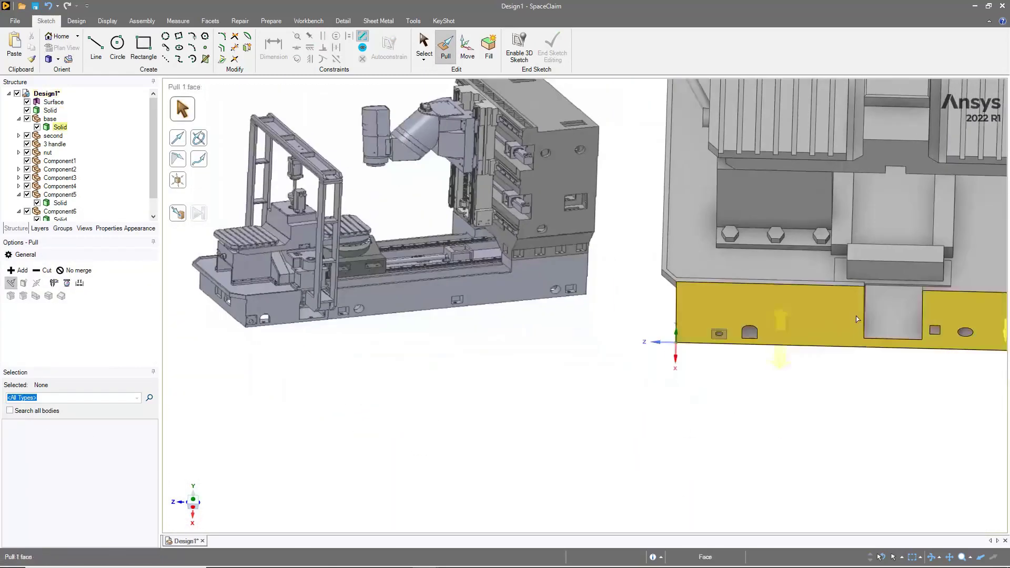
Step: Sketch a rectangle below the table slide and pull it into a solid block
key(r)
click(822, 260)
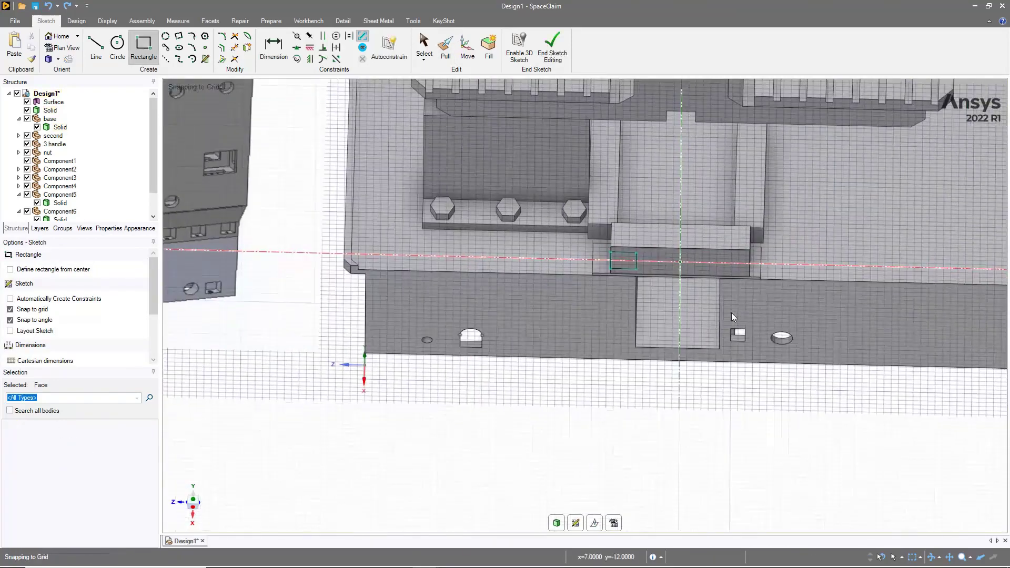
key(p)
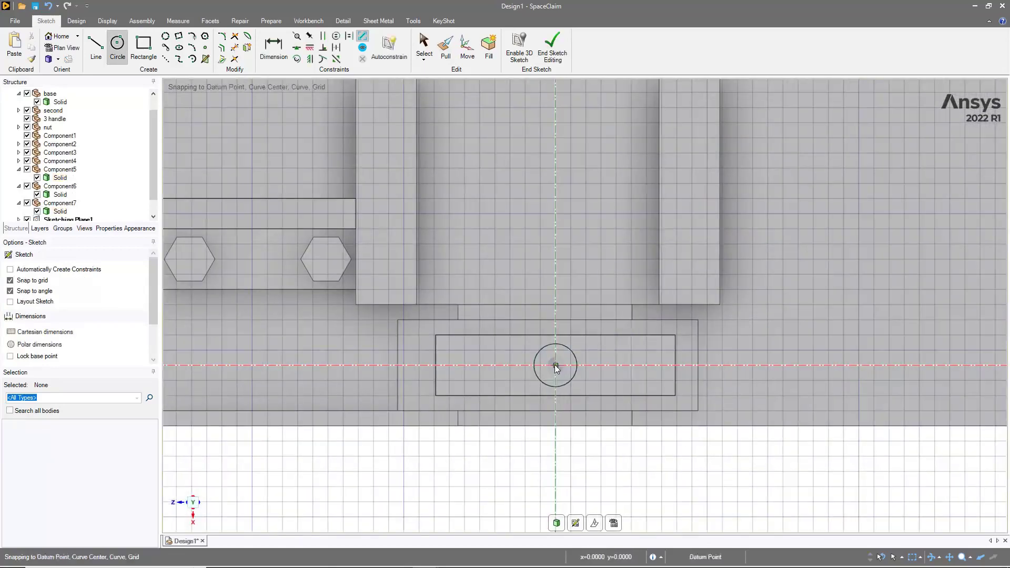
Step: Draw a vertical guide line up from the ring on the new block, then end the sketch
scroll(556, 337, down, 5)
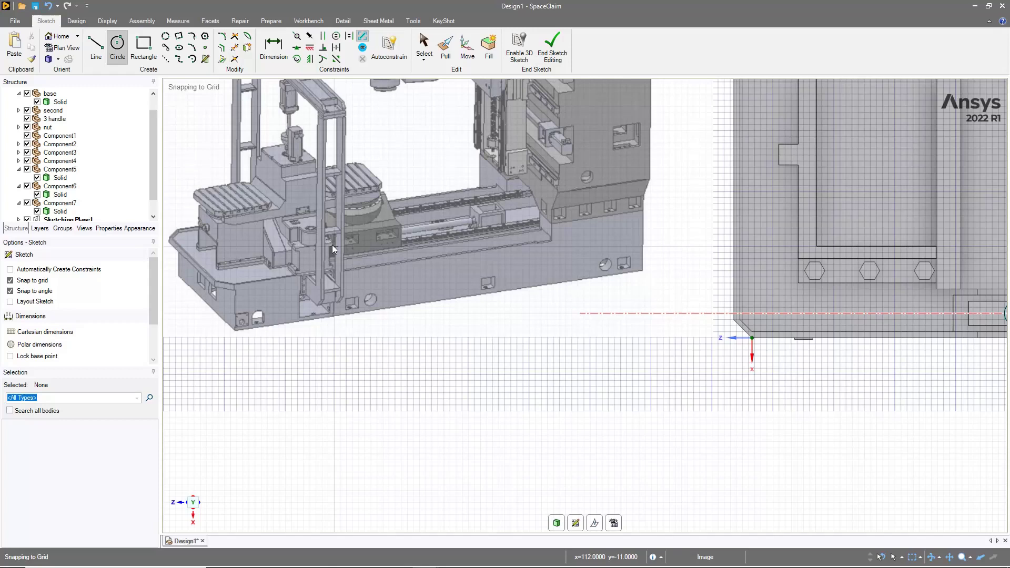
scroll(642, 347, down, 3)
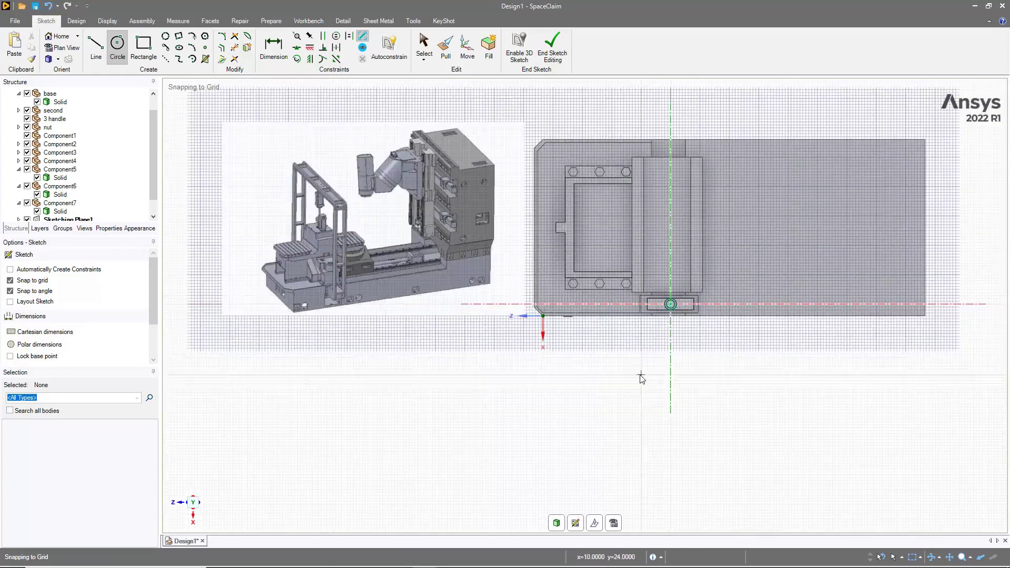
scroll(675, 317, up, 8)
scroll(675, 316, up, 2)
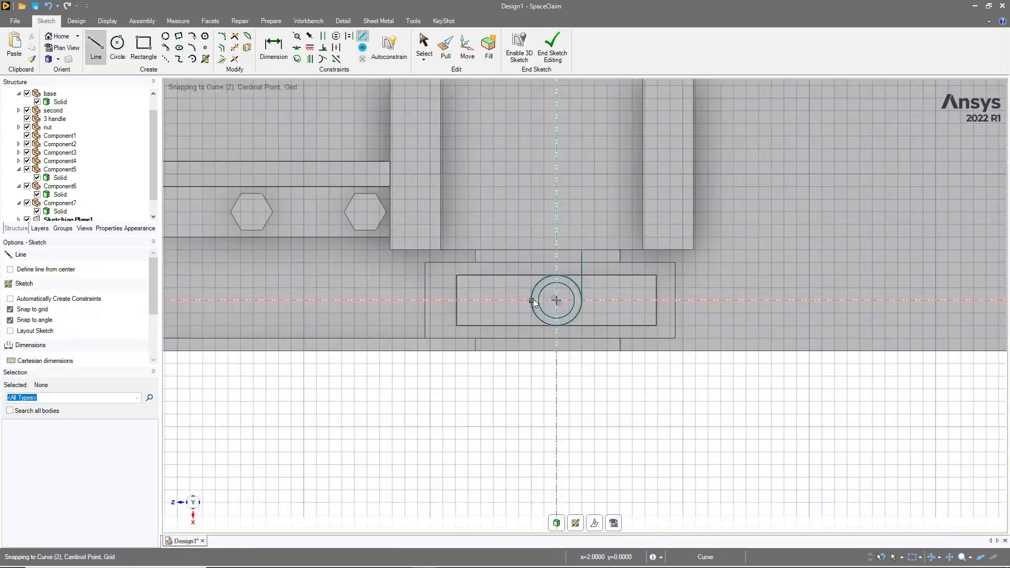
click(532, 299)
scroll(441, 249, up, 2)
click(570, 251)
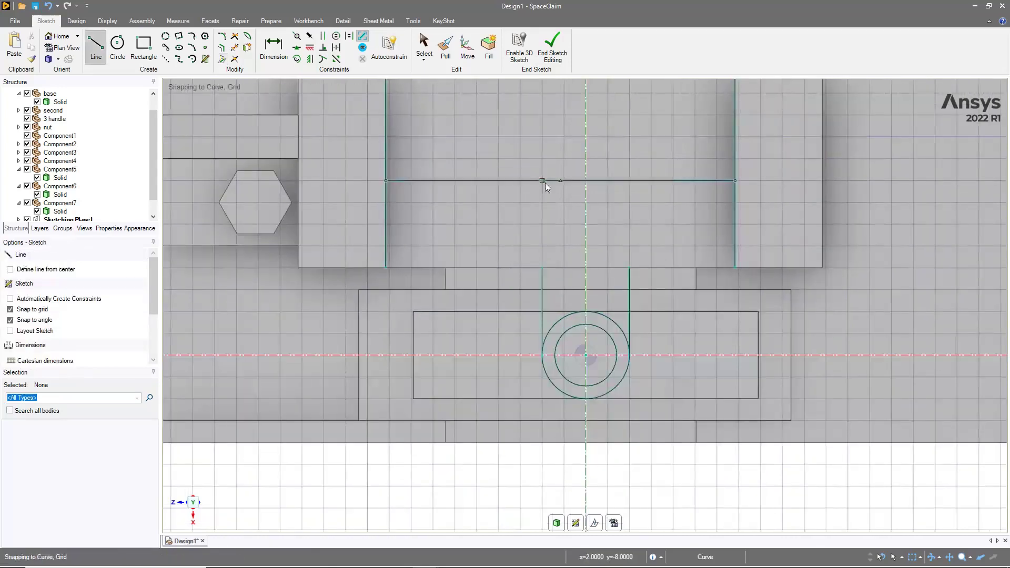
key(p)
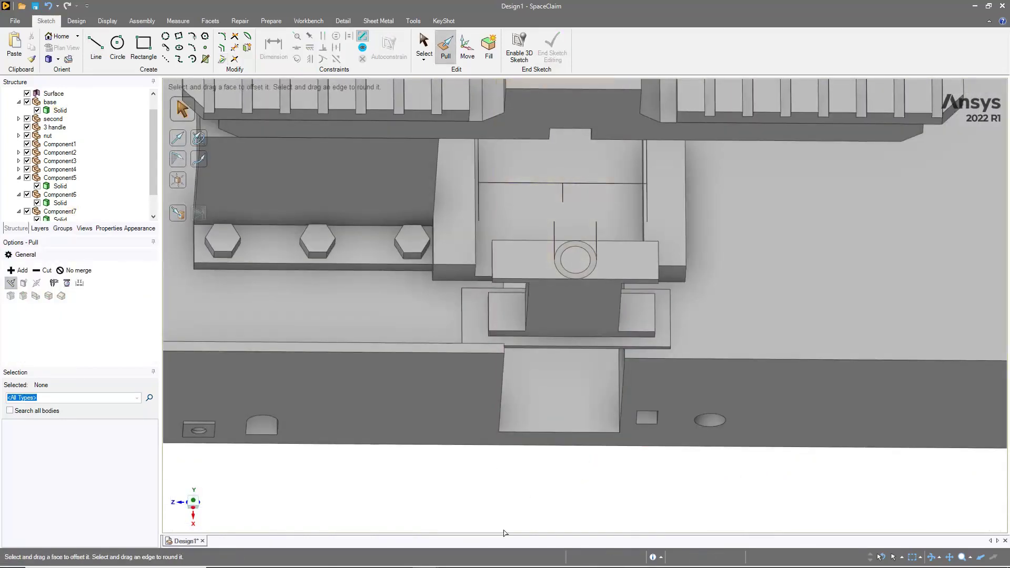
Step: Face the part and draw the link's first vertical line down to the ring
key(m)
mouse_move(578, 326)
middle_down()
mouse_move(474, 424)
mouse_move(377, 378)
mouse_move(754, 257)
mouse_move(463, 331)
middle_up()
scroll(462, 330, up, 5)
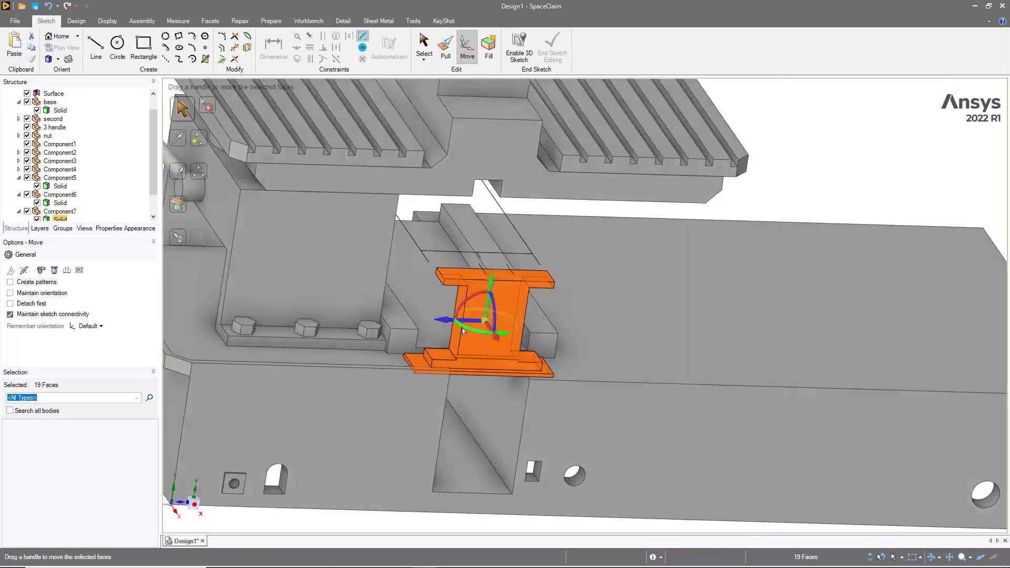
key(v)
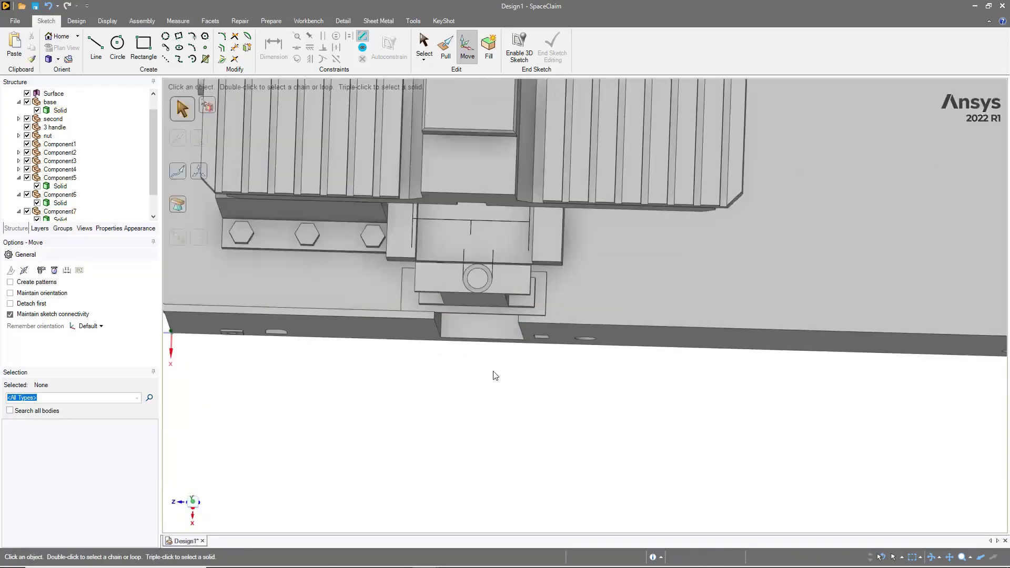
key(t)
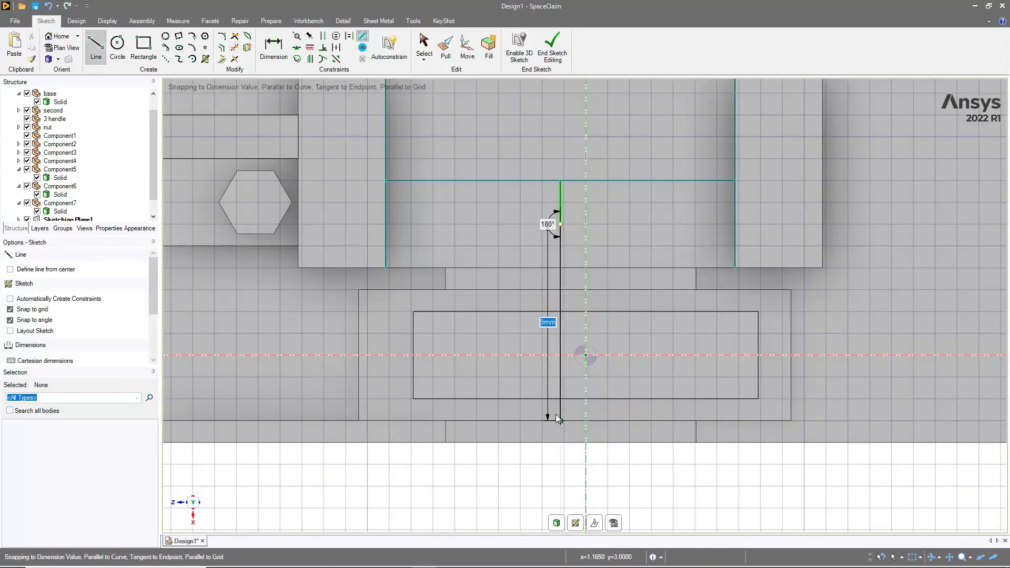
click(557, 418)
scroll(412, 354, down, 3)
Step: Finish the second line at the ring and begin pulling the link face to 2.85 mm
key(c)
click(543, 320)
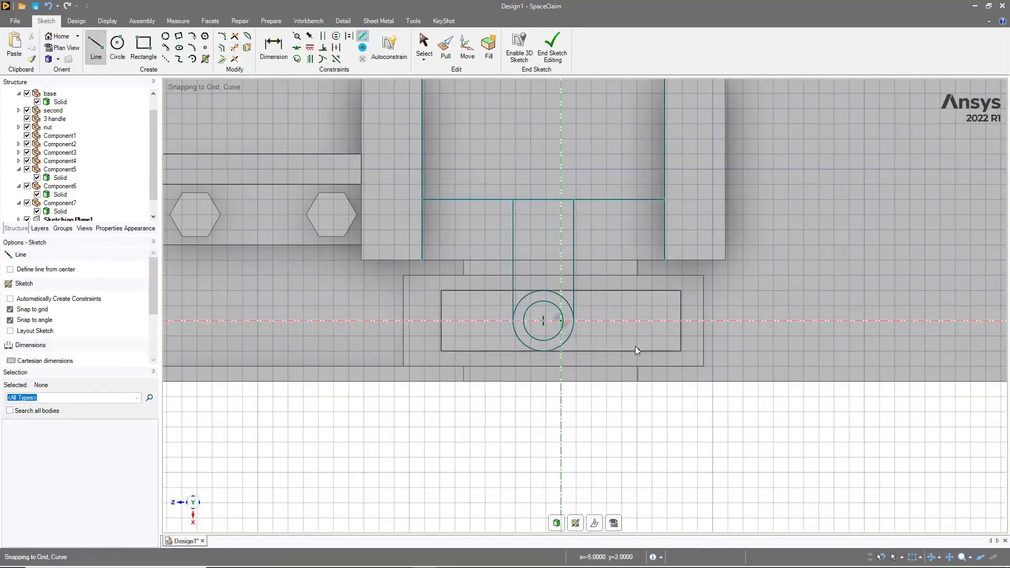
key(p)
key(k)
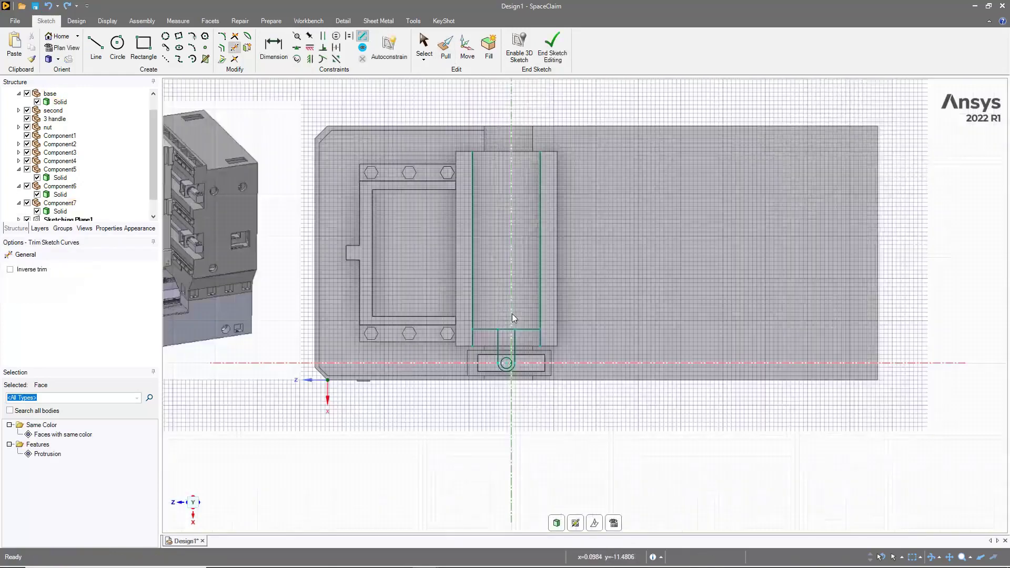
scroll(532, 312, down, 3)
Step: Trim the extra link curves, pull the thin link bar, and orbit to inspect it
key(t)
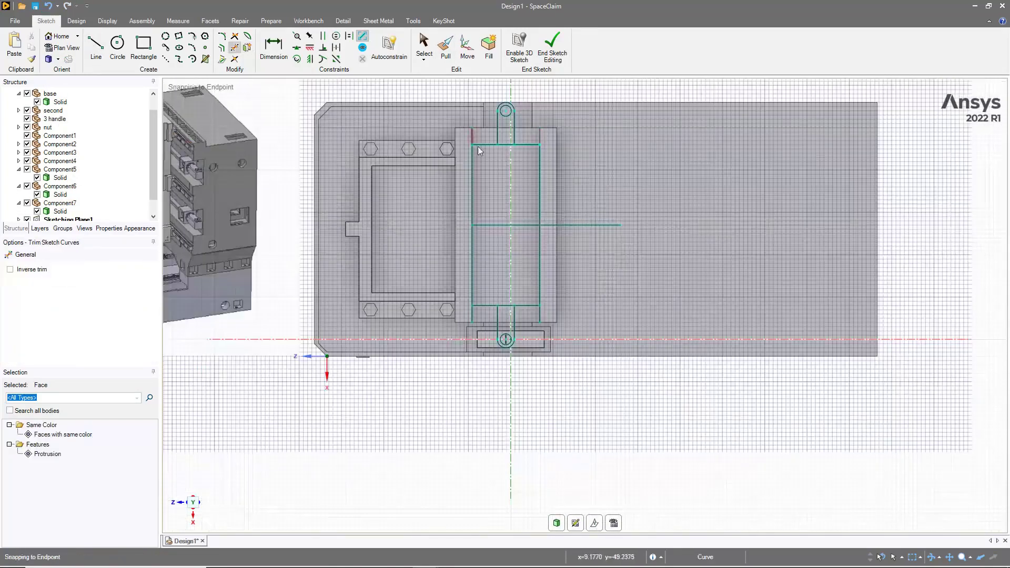
key(p)
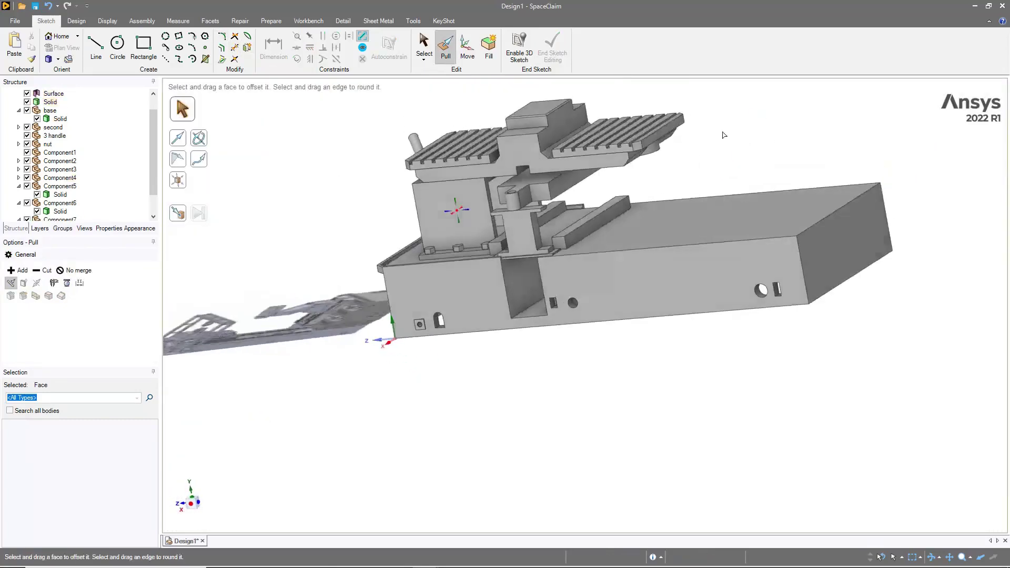
middle_drag(724, 135, 621, 399)
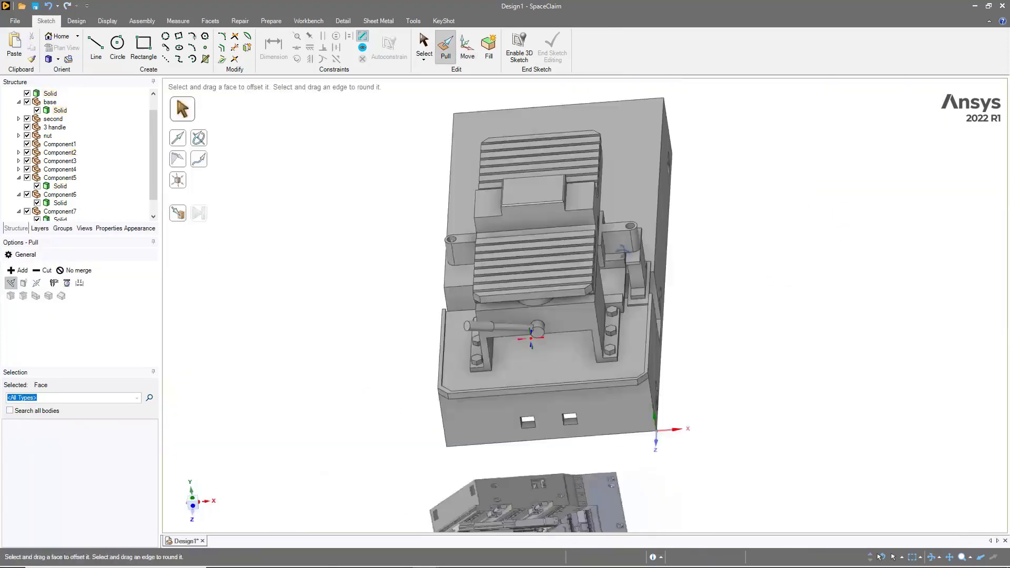
middle_drag(622, 252, 693, 345)
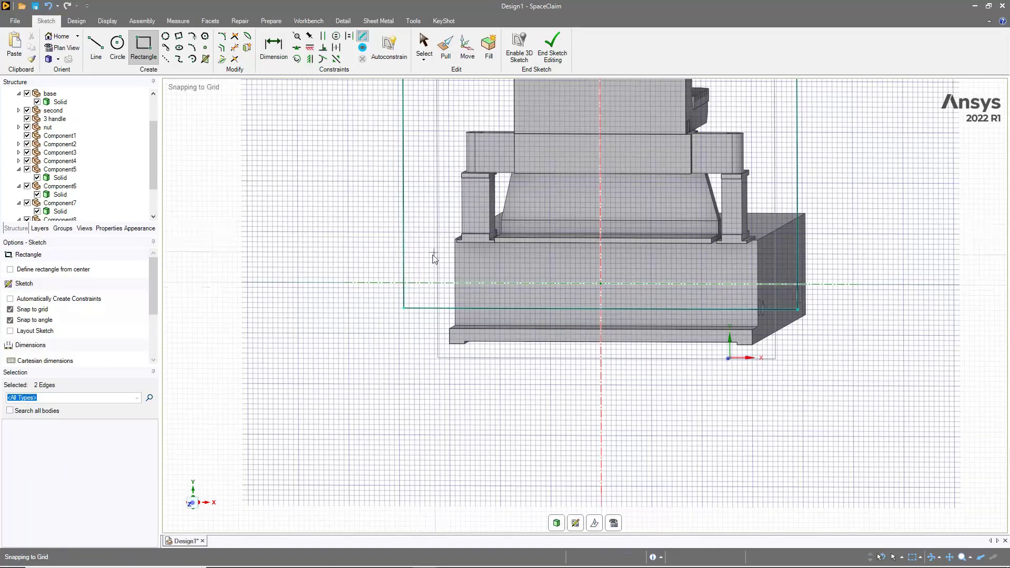
Step: Draw a large rectangle around the machine's front profile and view the base
click(432, 303)
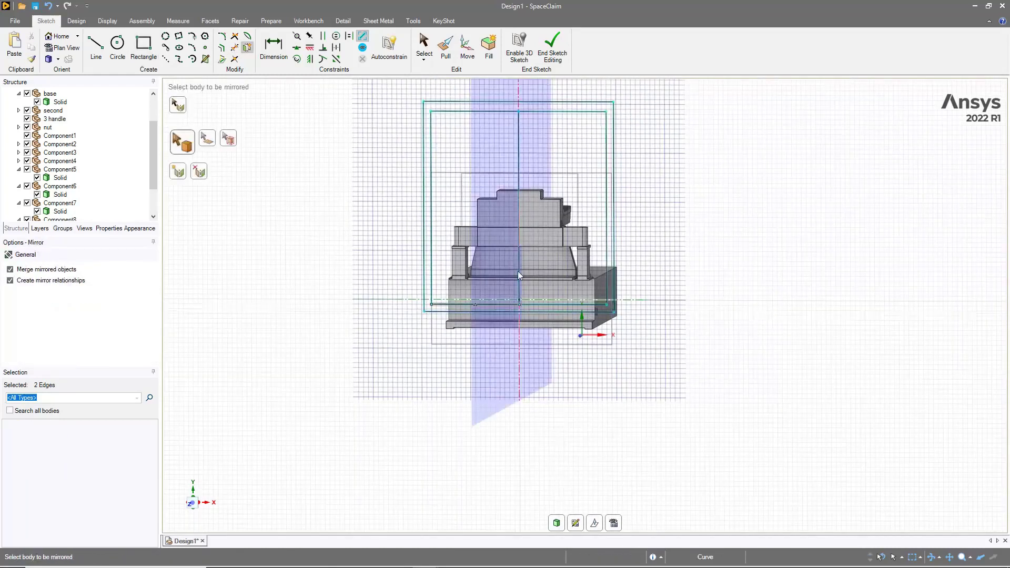
key(p)
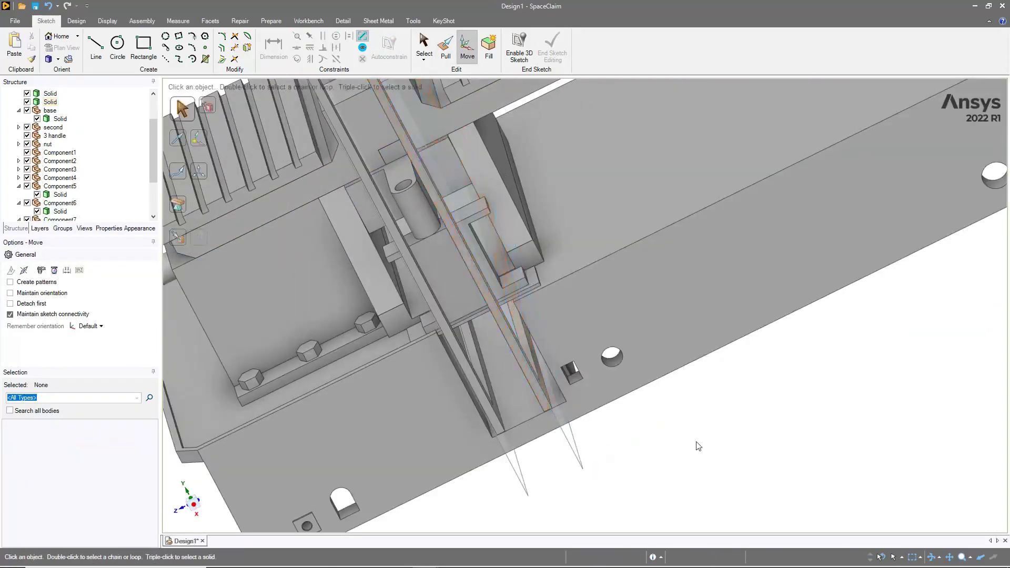
scroll(698, 446, down, 10)
middle_drag(767, 401, 581, 492)
scroll(704, 375, up, 5)
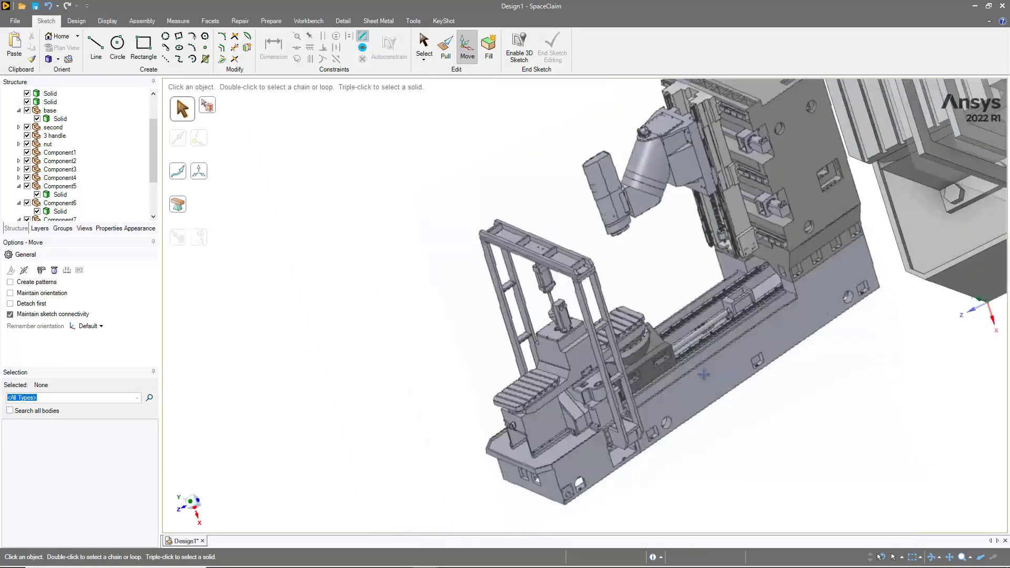
Step: Begin sketching the ladder frame's rectangles on the plan grid
key(r)
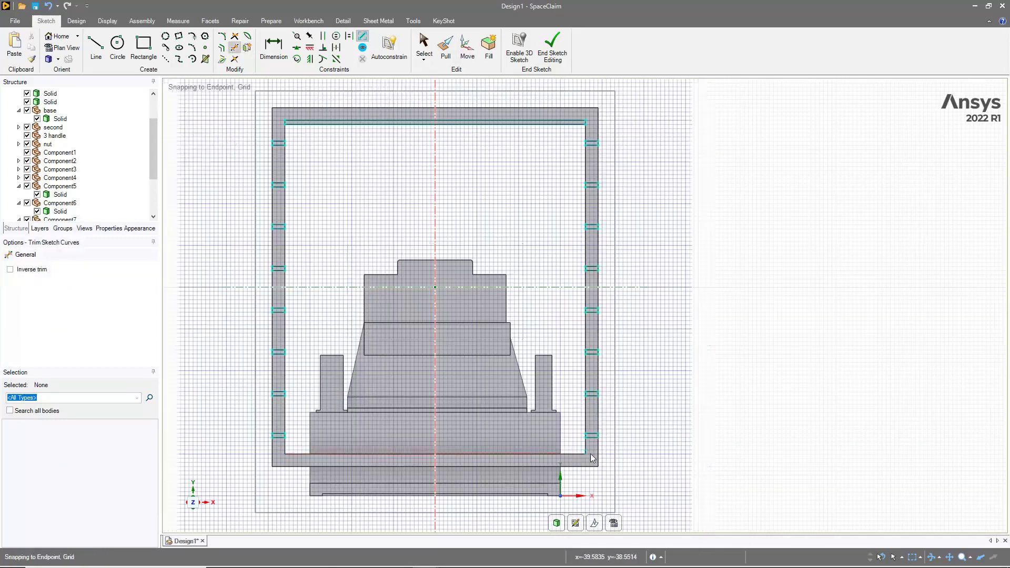
key(Escape)
scroll(367, 179, up, 2)
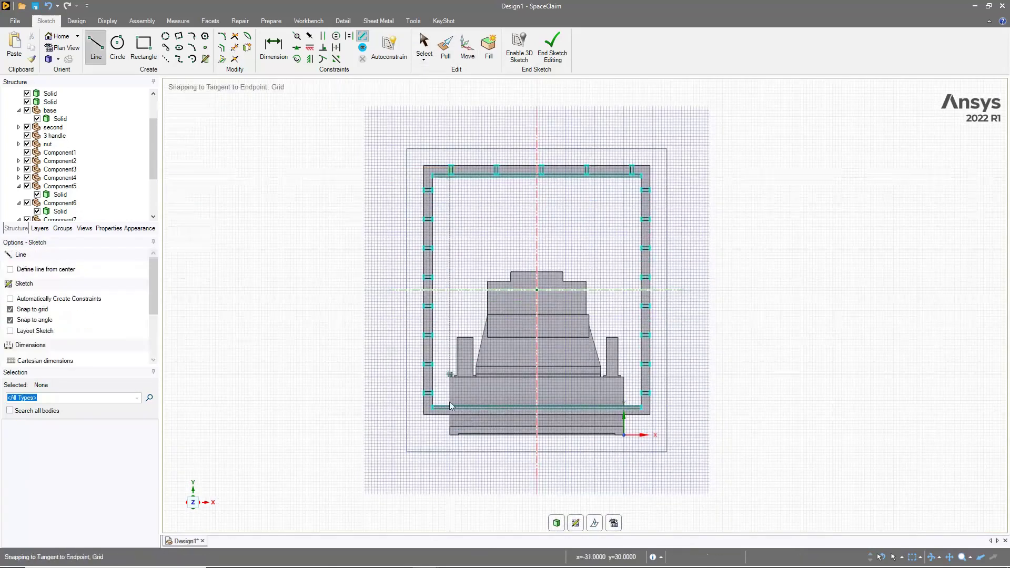
scroll(449, 402, up, 3)
key(r)
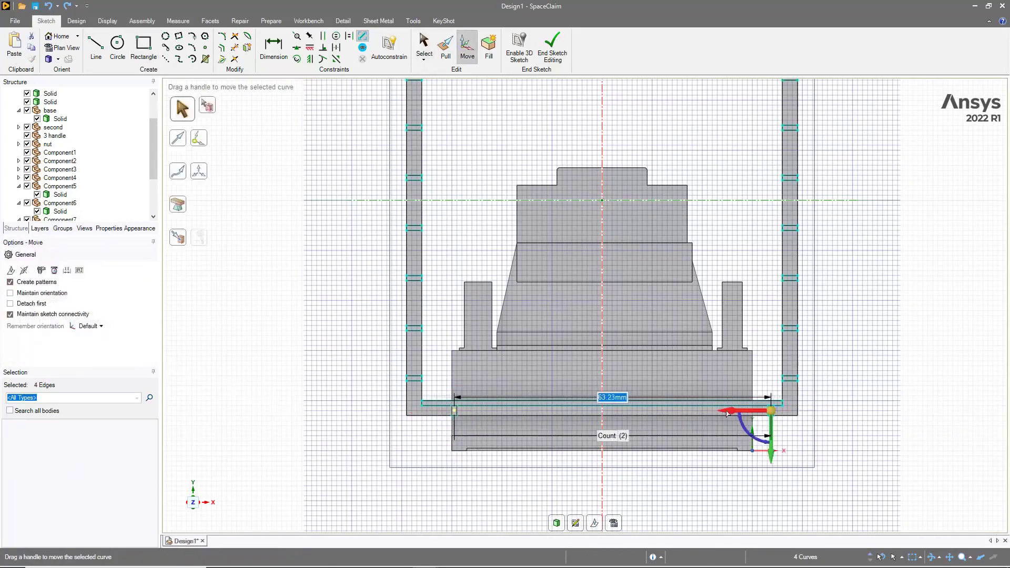
Step: Pull the ladder frame into 3D and inspect it from the side
key(p)
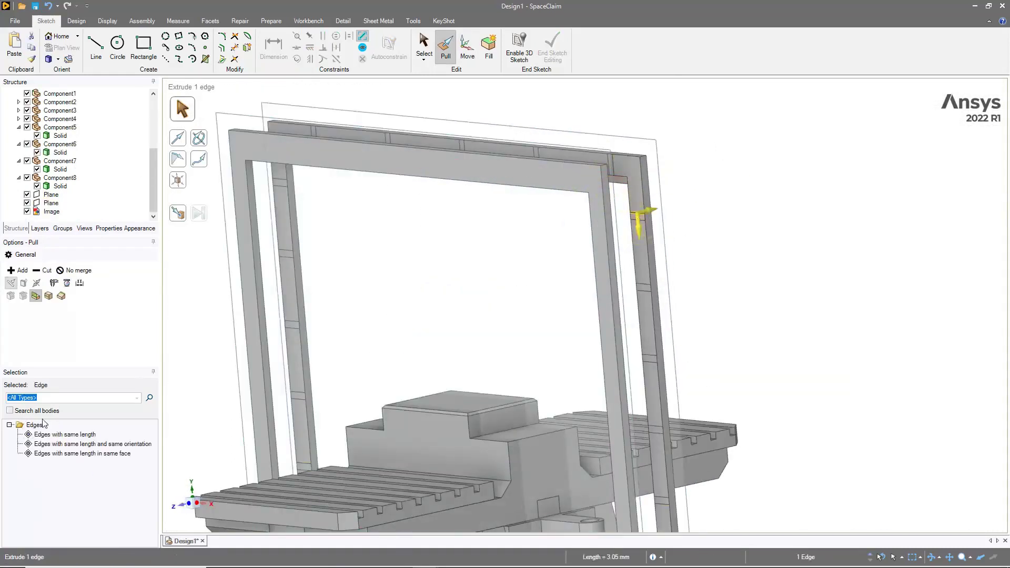
mouse_move(637, 221)
middle_down()
mouse_move(656, 469)
mouse_move(556, 419)
mouse_move(416, 244)
middle_up()
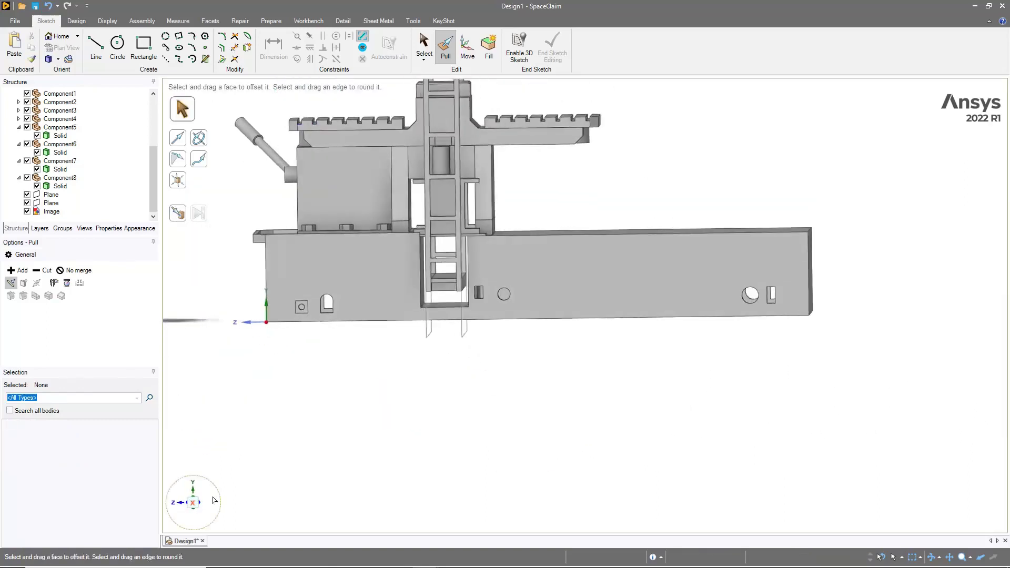
scroll(417, 244, up, 3)
key(s)
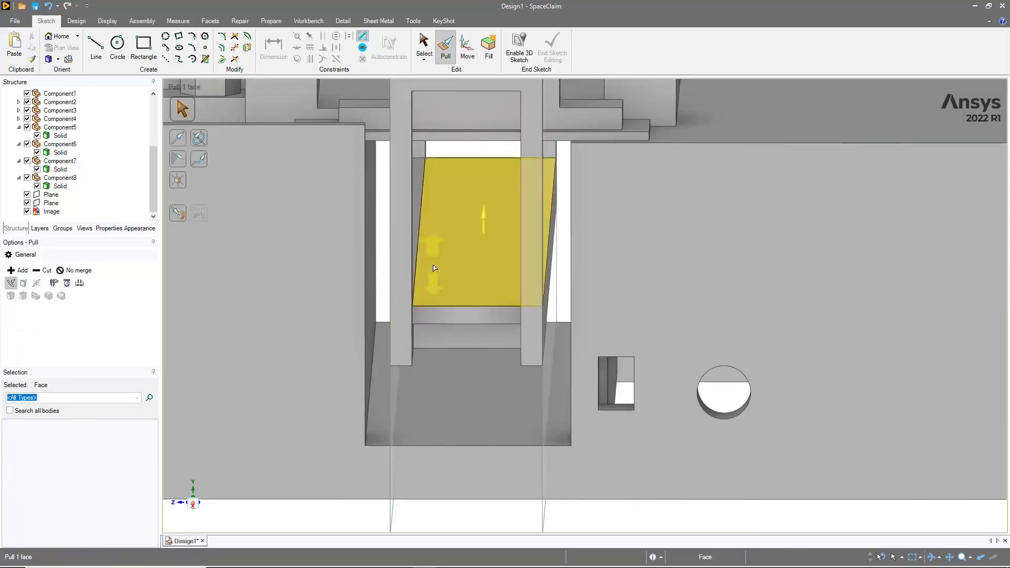
key(v)
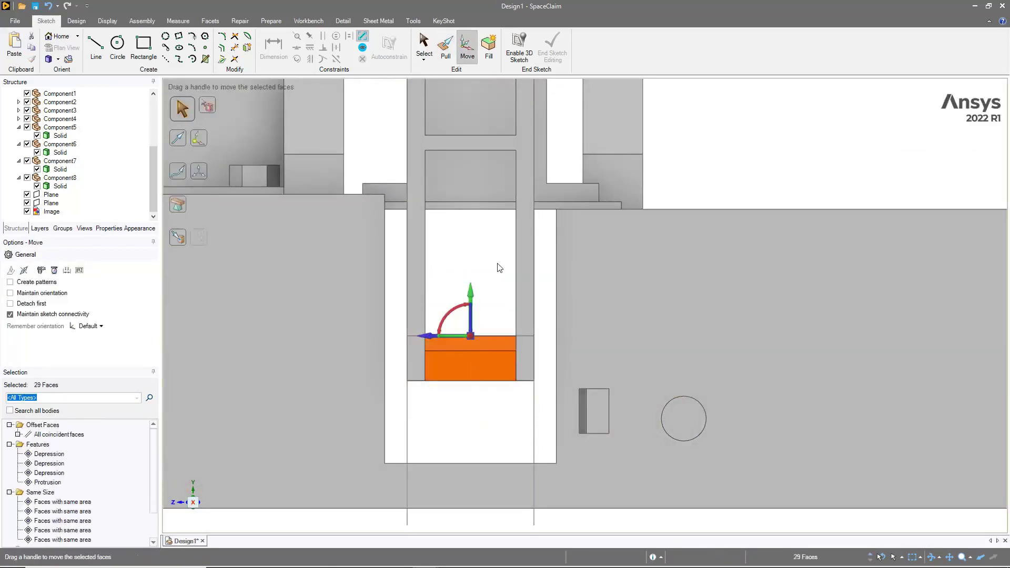
middle_drag(499, 268, 654, 276)
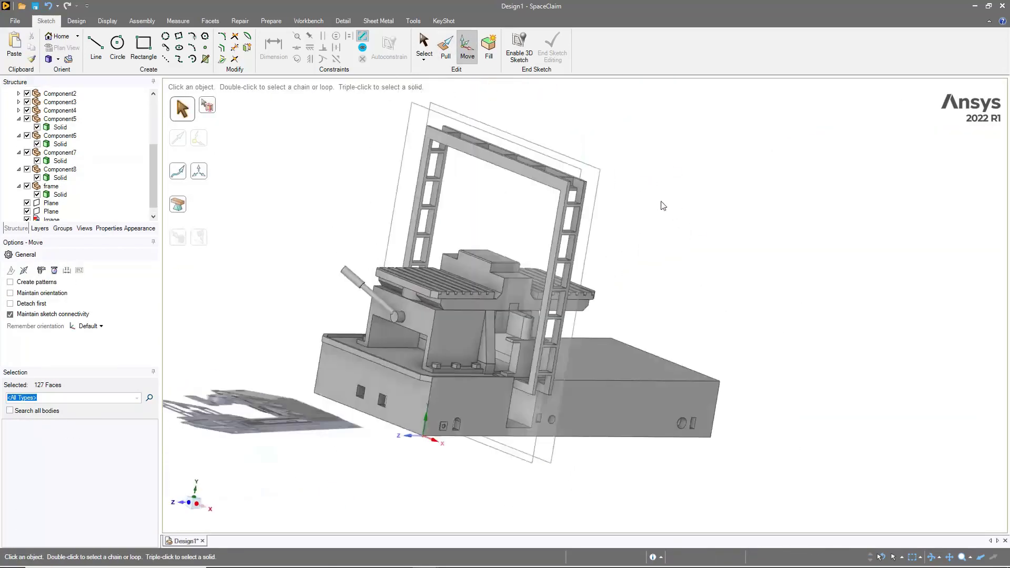
scroll(663, 205, up, 5)
Step: Select the frame's top block and place a circle sketch on a block face
click(557, 192)
key(v)
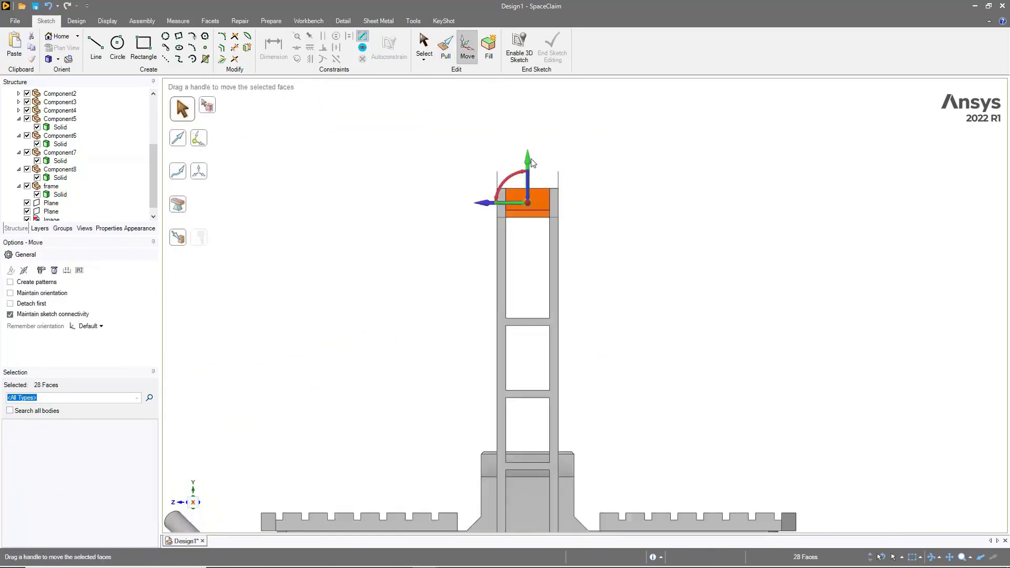
middle_drag(708, 311, 283, 386)
scroll(336, 352, up, 2)
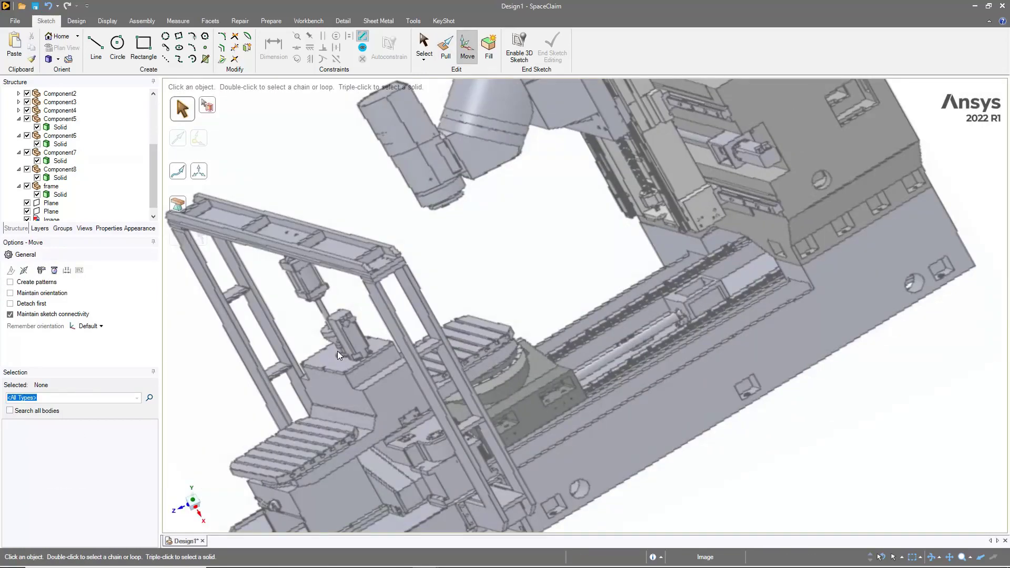
key(c)
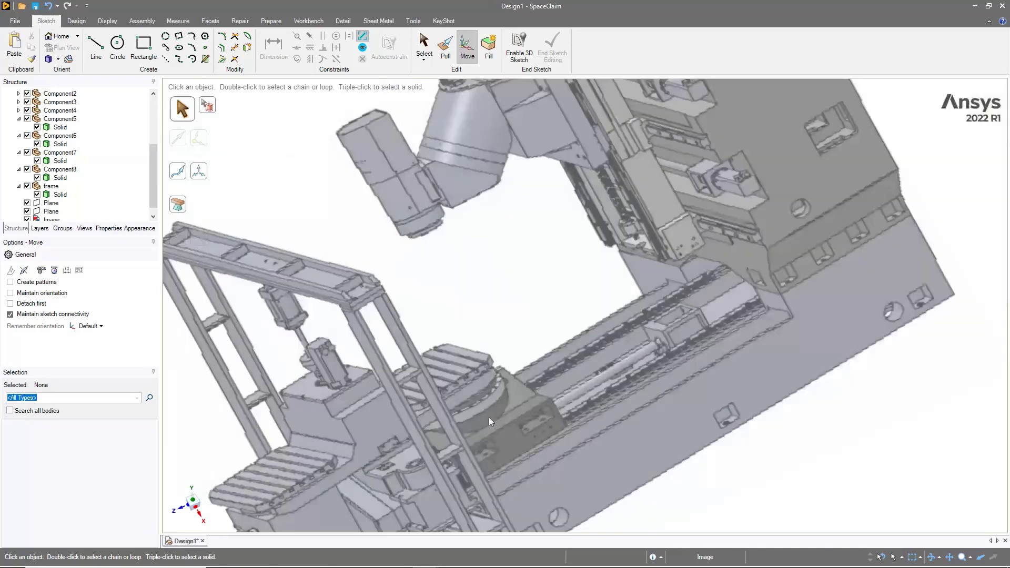
scroll(661, 189, up, 5)
click(662, 189)
Step: Sketch circles on the block faces and pull them into the lead-screw rod
key(v)
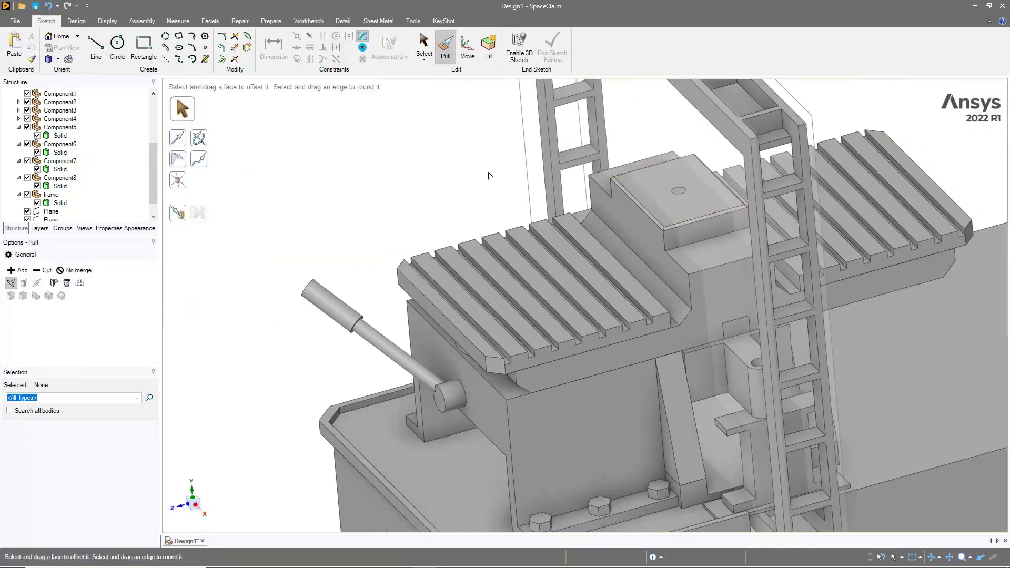
key(p)
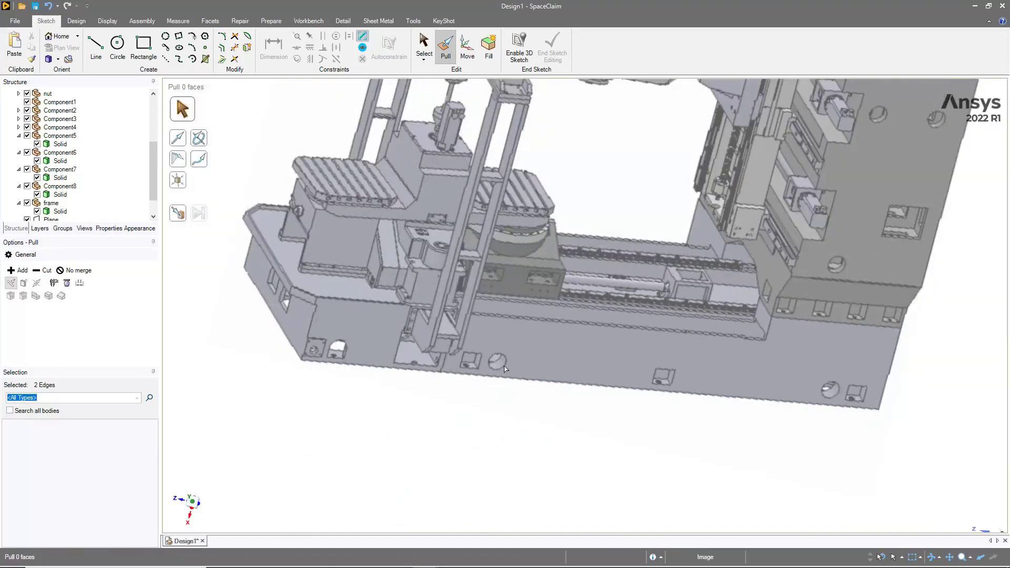
key(c)
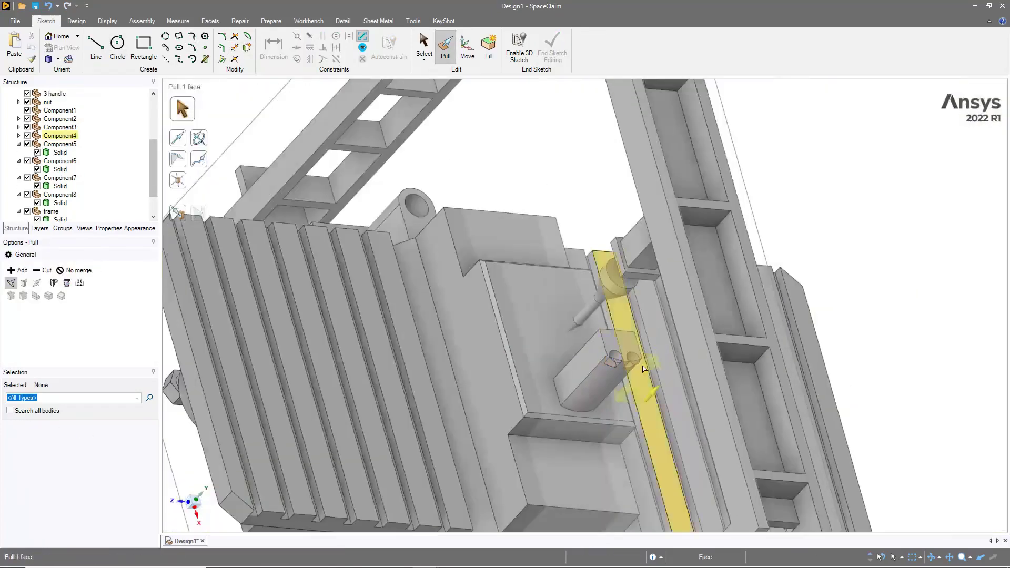
key(v)
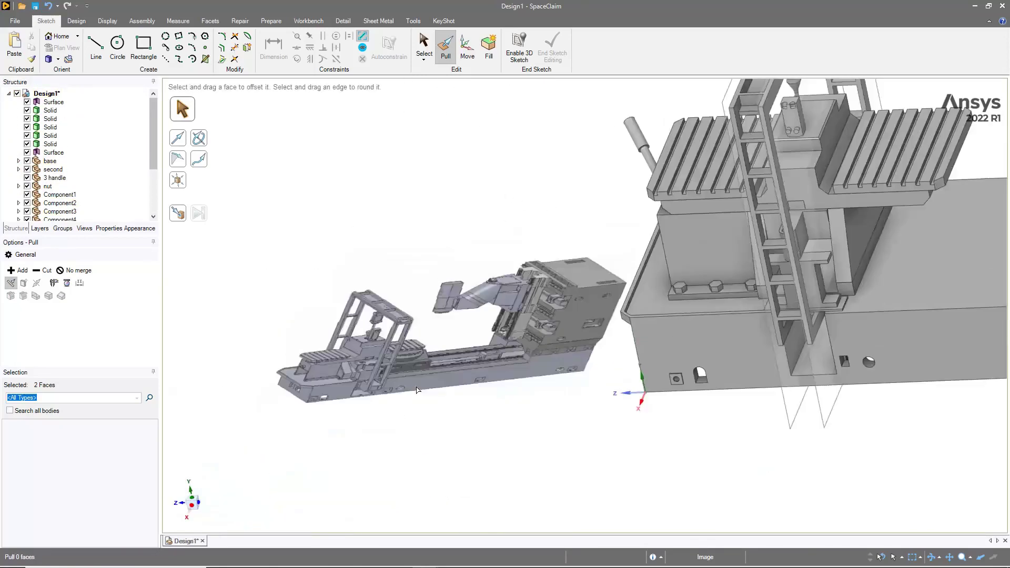
Step: In front view, draw a long rectangle along the vise foot
right_click(404, 352)
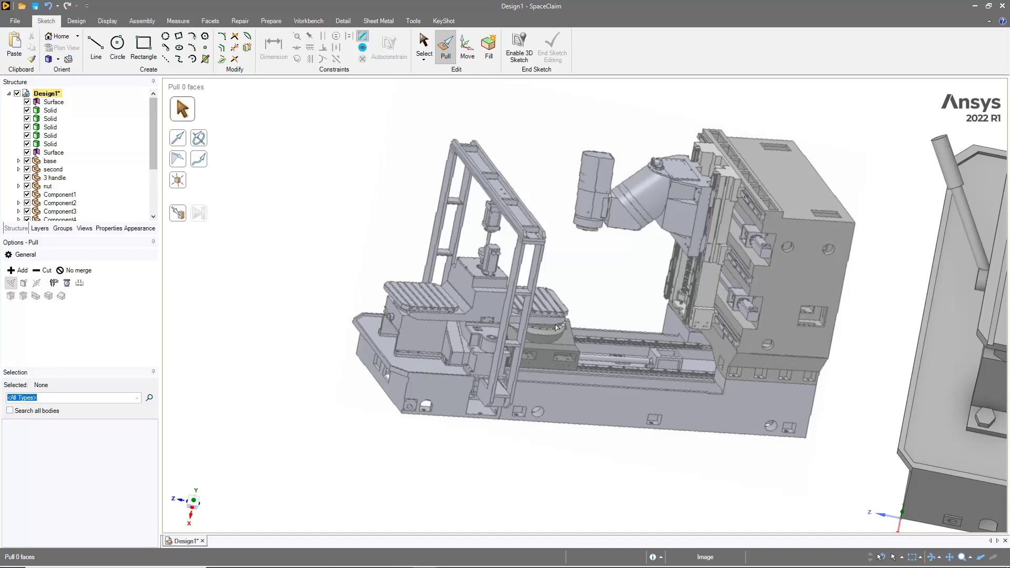
scroll(556, 327, up, 5)
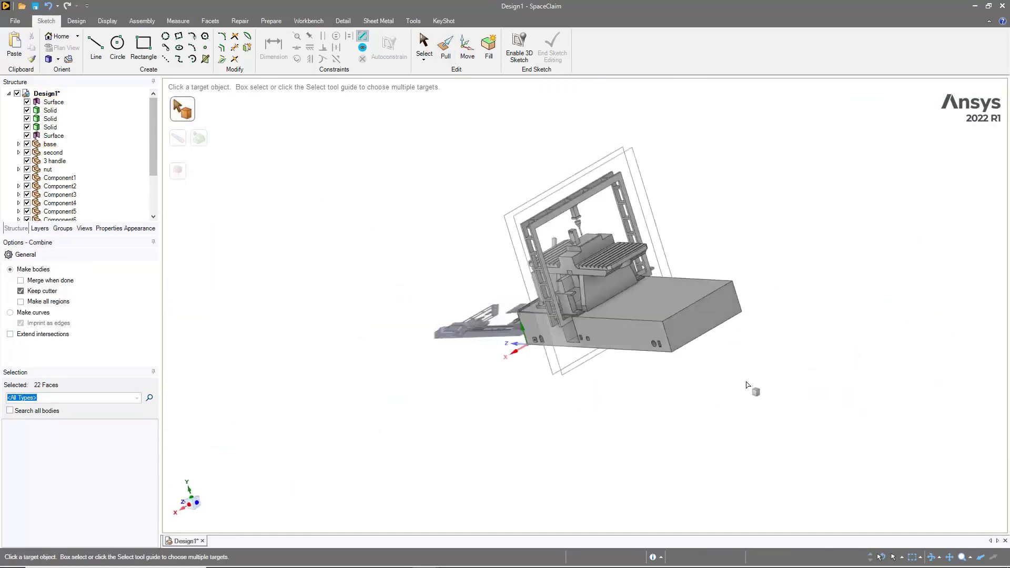
key(v)
scroll(346, 410, up, 5)
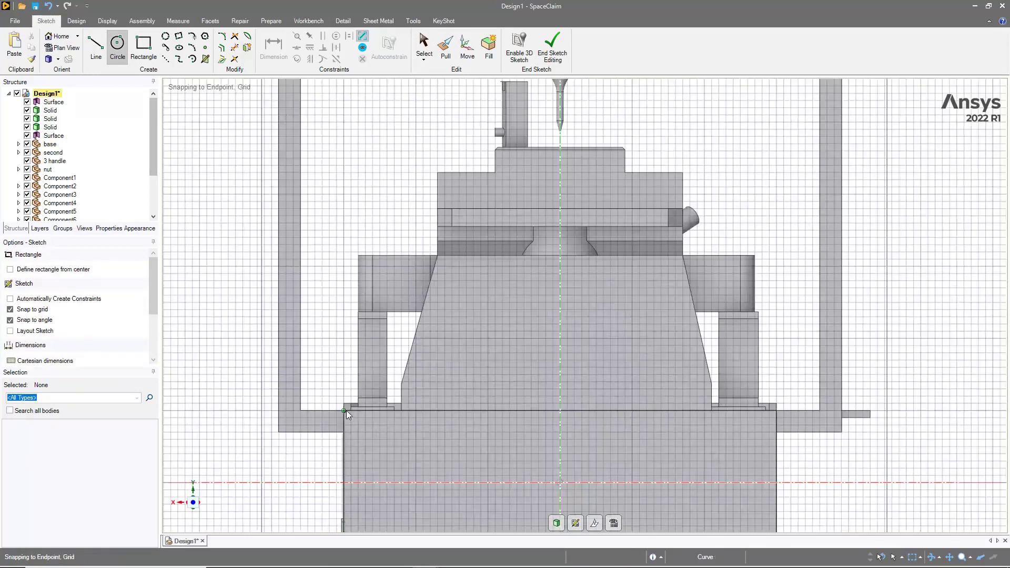
click(345, 410)
click(776, 410)
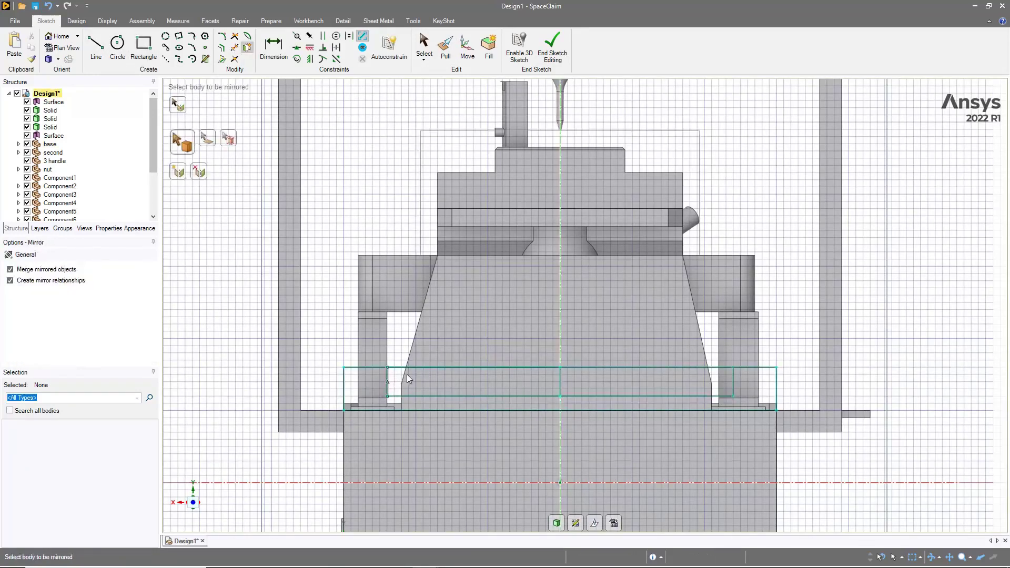
Step: Add a small rectangle beside the vise and mirror it across the centre line
key(r)
click(423, 367)
click(452, 396)
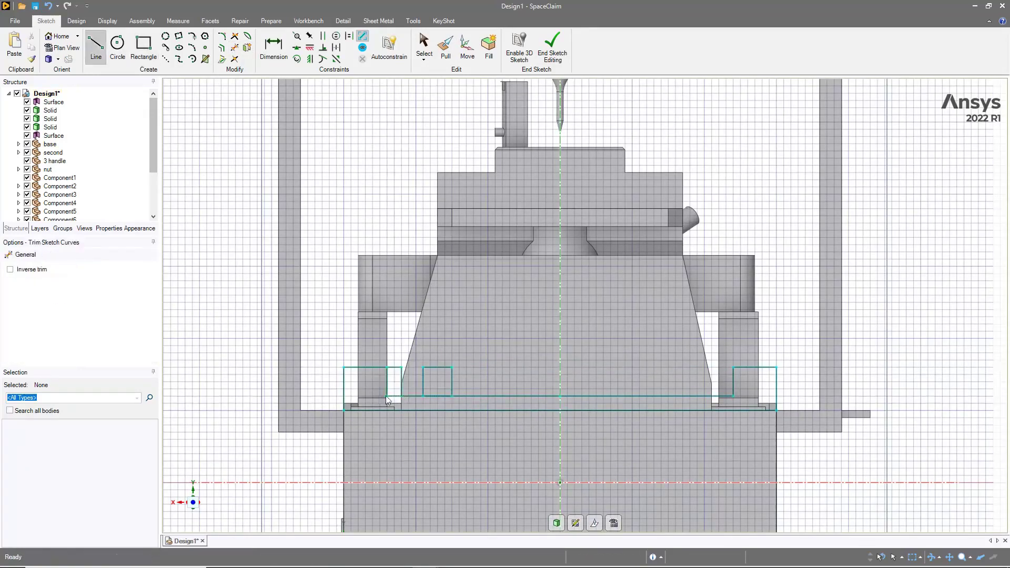
click(561, 359)
scroll(391, 368, up, 2)
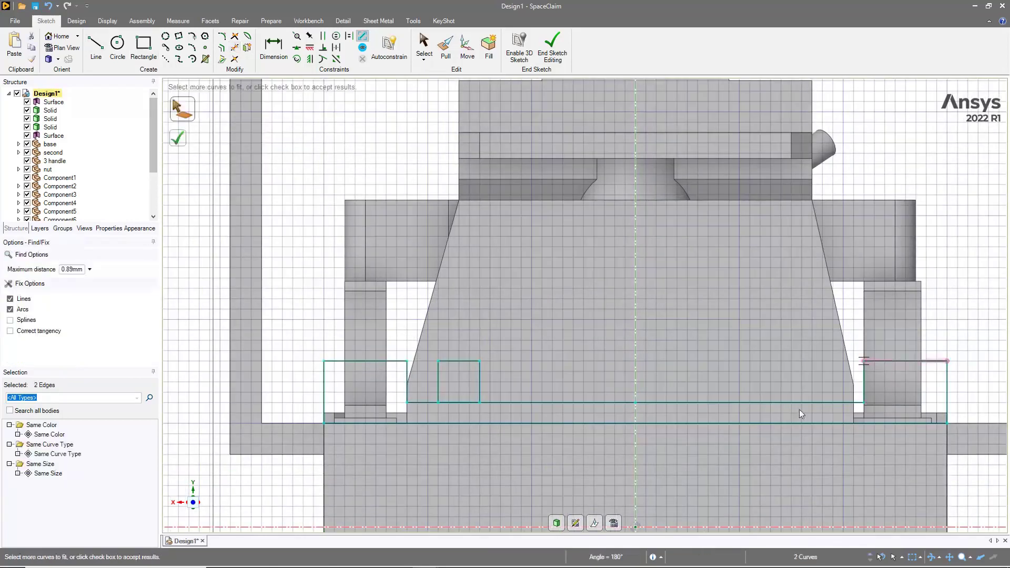
Step: Sketch a hole circle on the rail and pattern it along the rail
key(p)
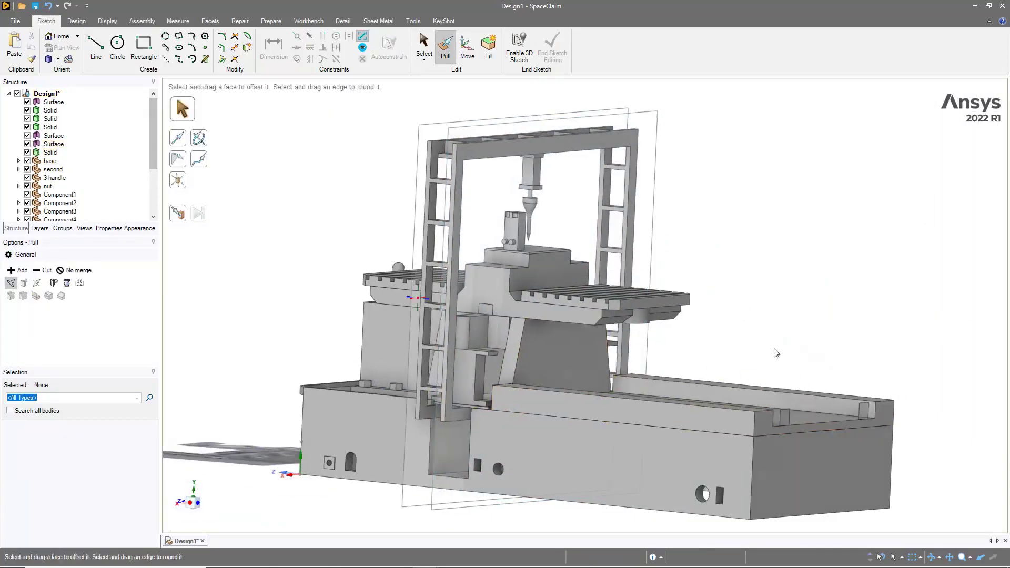
key(c)
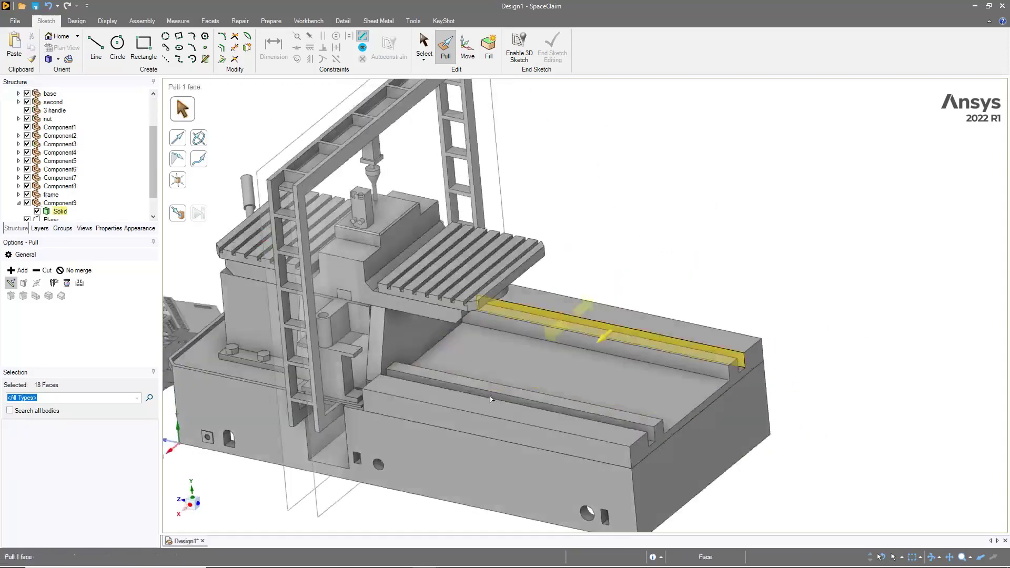
ctrl+drag(426, 369, 860, 444)
text(1p)
click(383, 366)
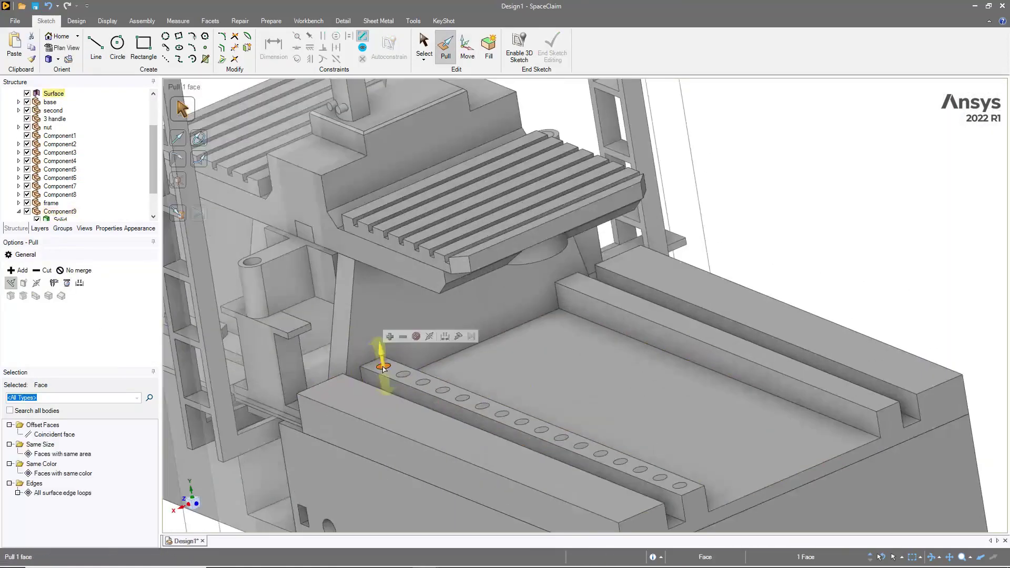
Step: Move both perforated rails into position on the bed in front of the column
key(m)
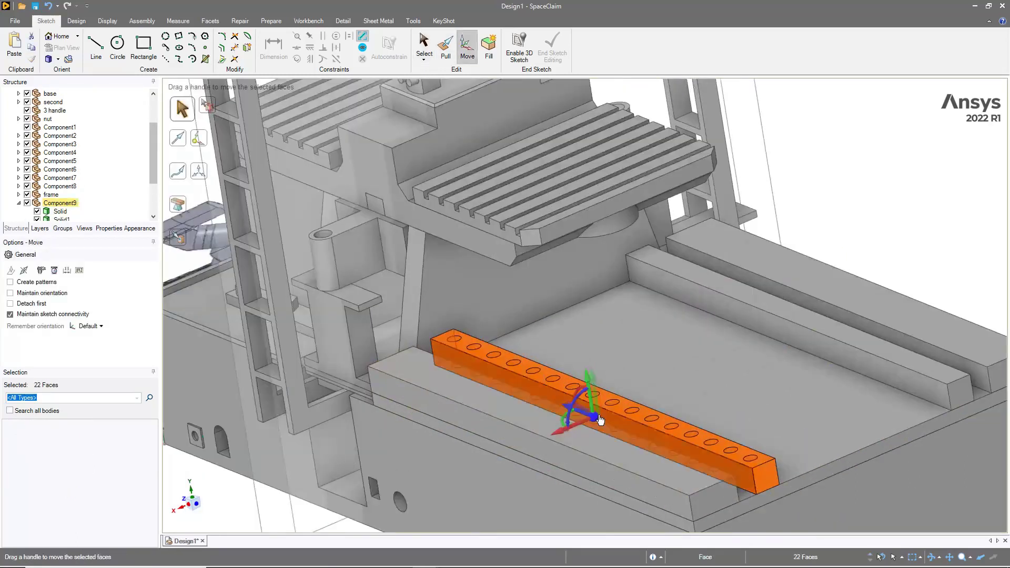
click(912, 345)
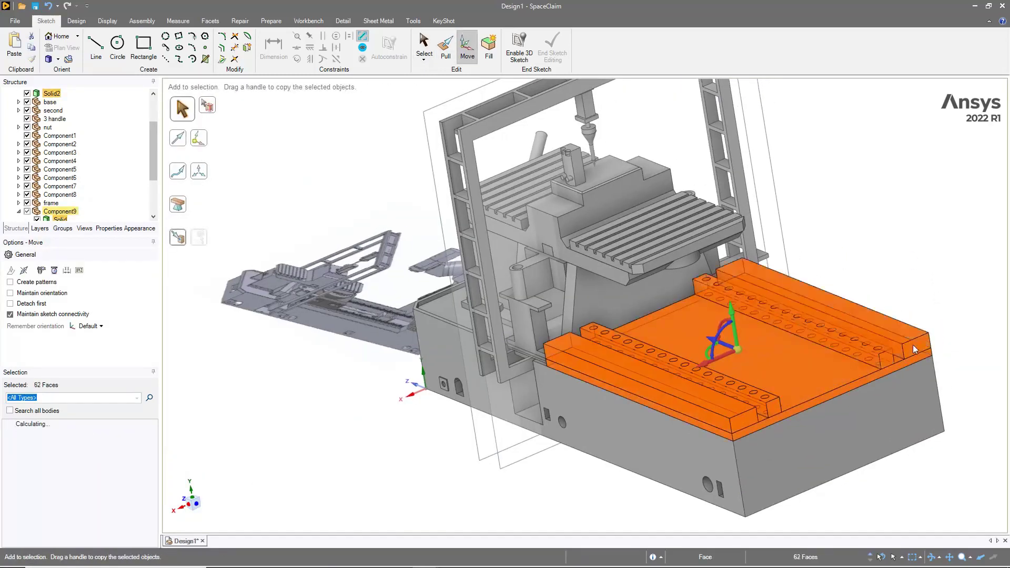
key(s)
key(v)
mouse_move(771, 265)
middle_down()
mouse_move(667, 347)
mouse_move(727, 286)
mouse_move(709, 330)
mouse_move(613, 369)
middle_up()
click(668, 347)
scroll(677, 342, up, 3)
key(m)
key(v)
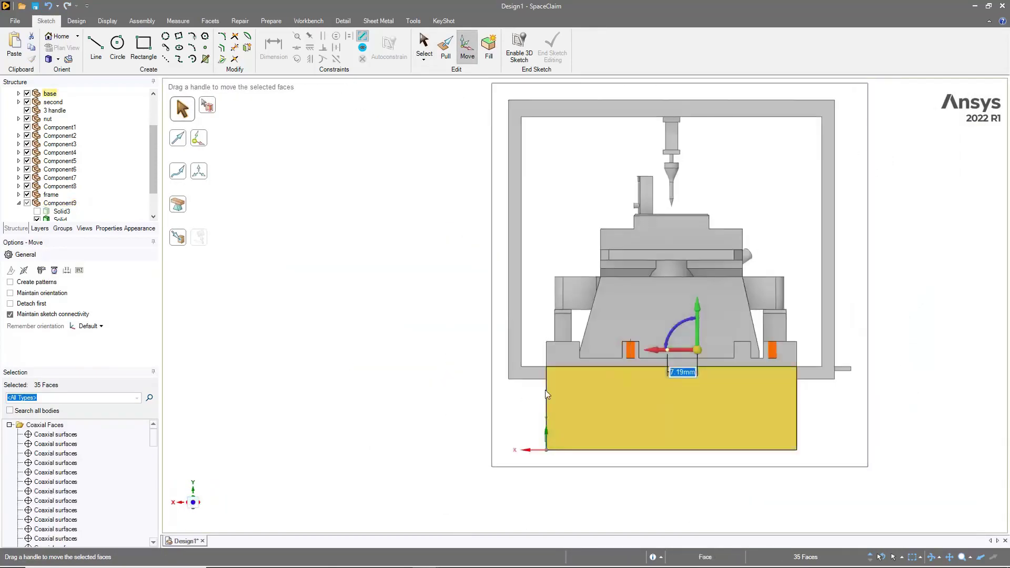
key(Escape)
key(s)
Step: Select both perforated rails for pulling and tilt the view down onto them
click(774, 408)
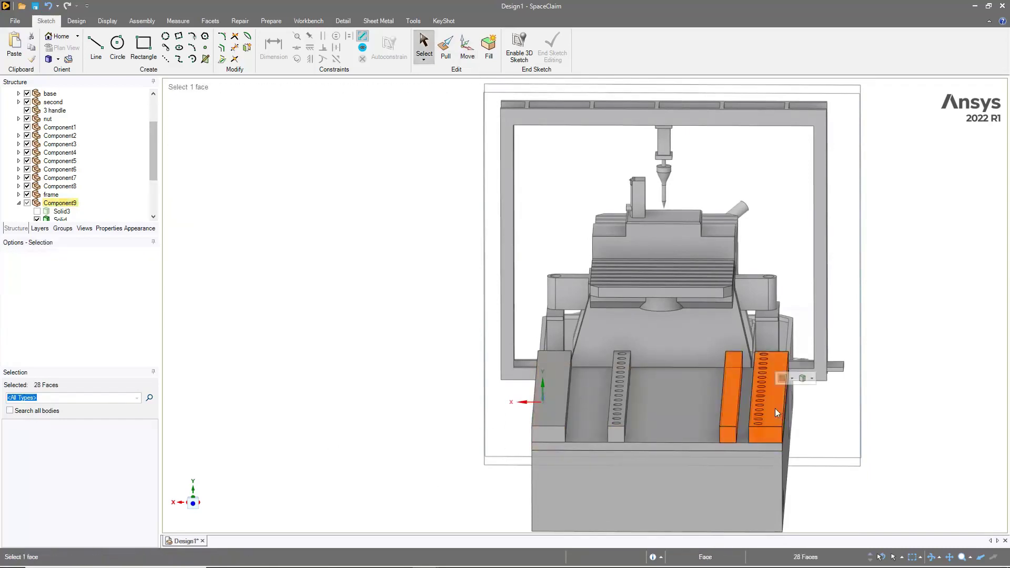
click(722, 424)
key(p)
scroll(531, 403, up, 3)
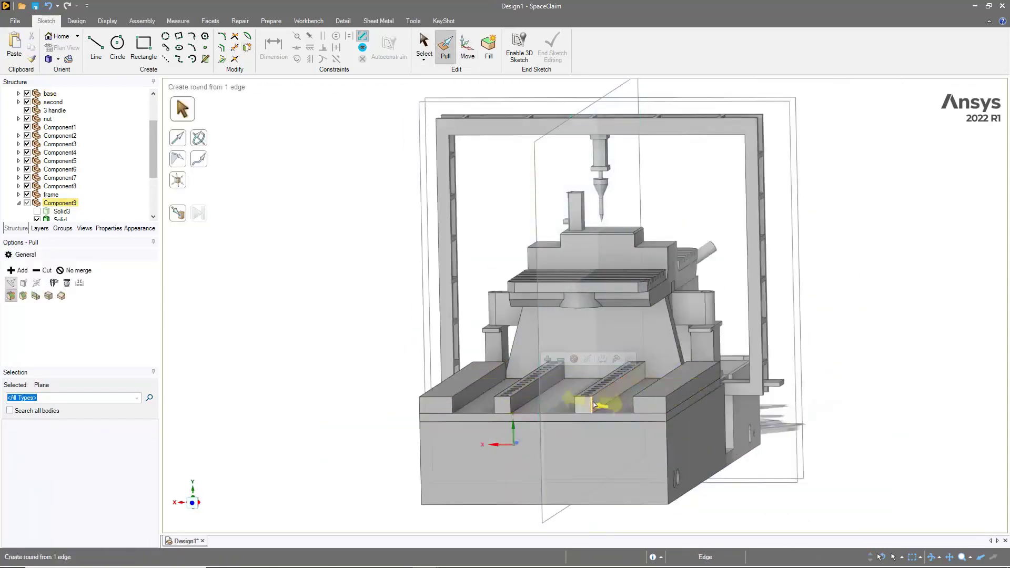
middle_drag(531, 402, 528, 360)
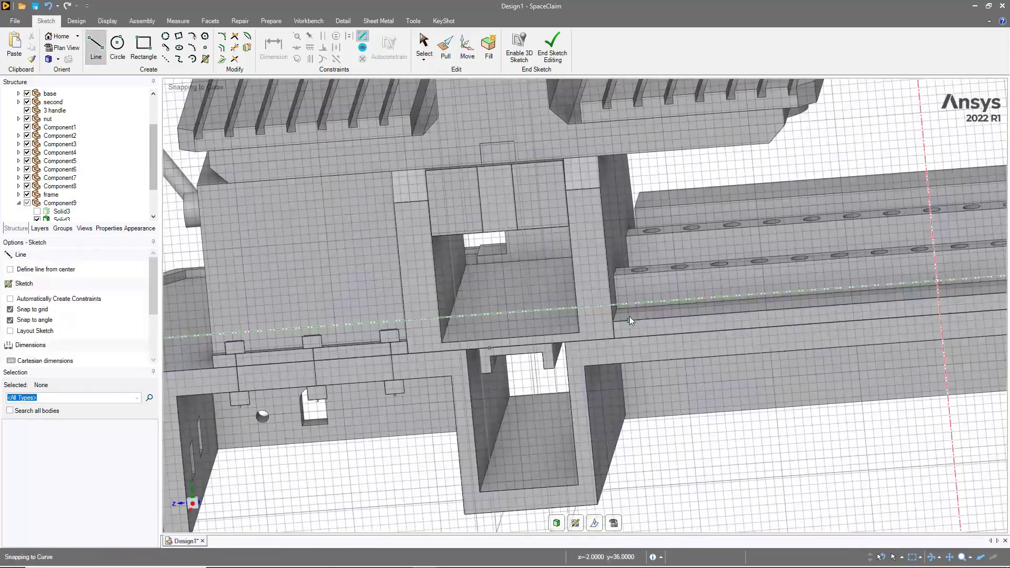
Step: Trim the chamfered block profile and end the sketch to select its region
key(t)
key(v)
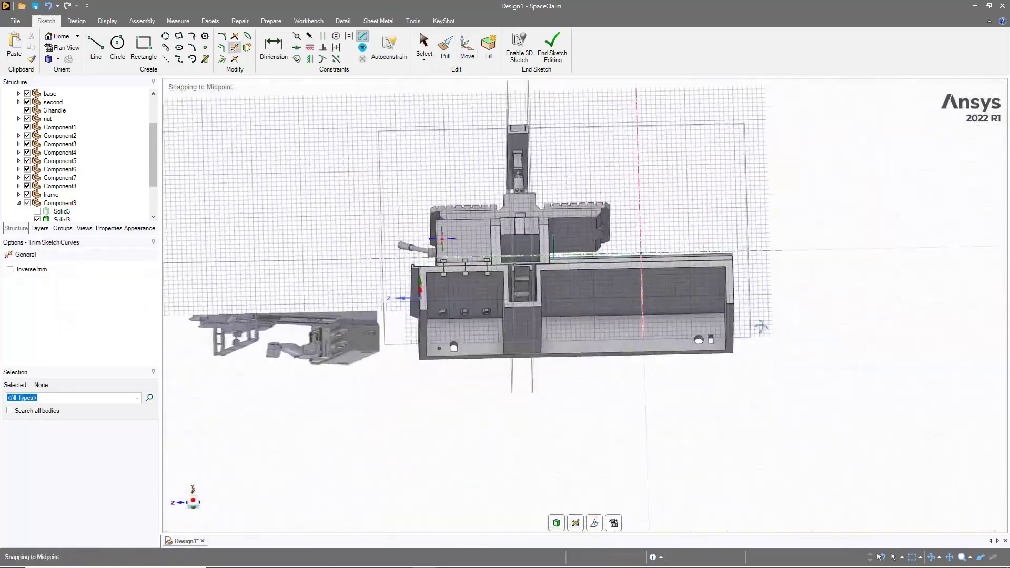
scroll(541, 274, down, 3)
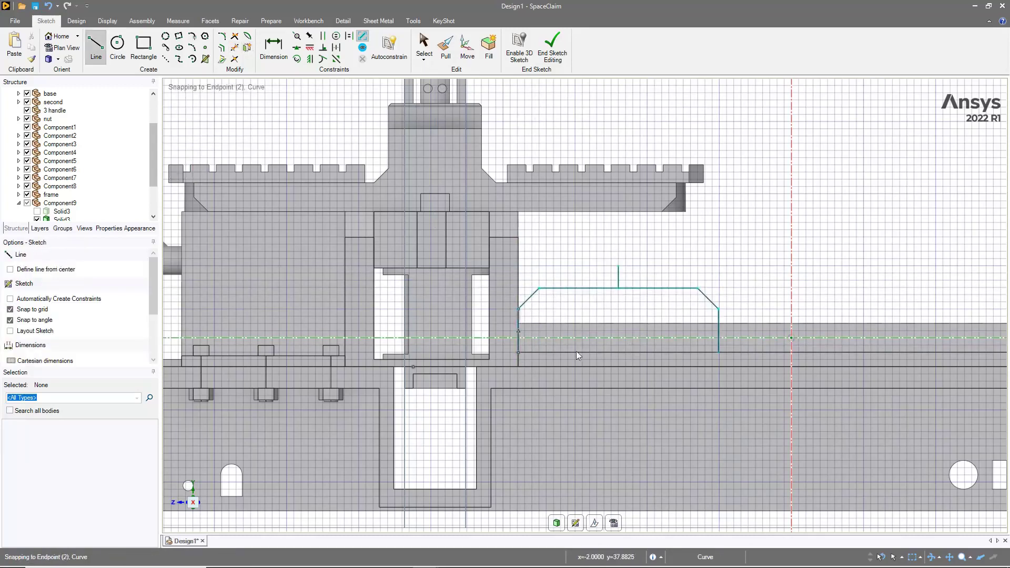
key(p)
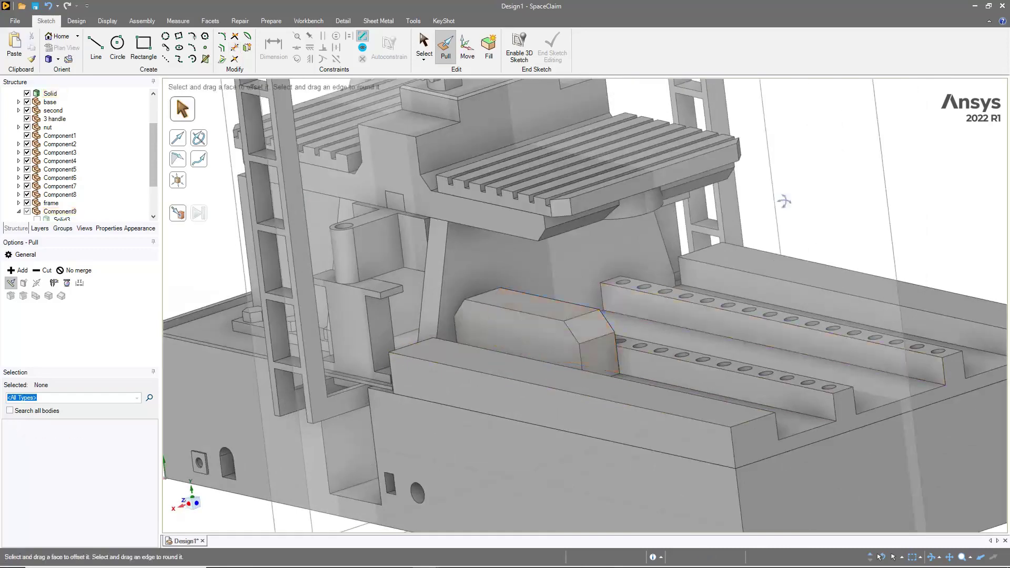
key(k)
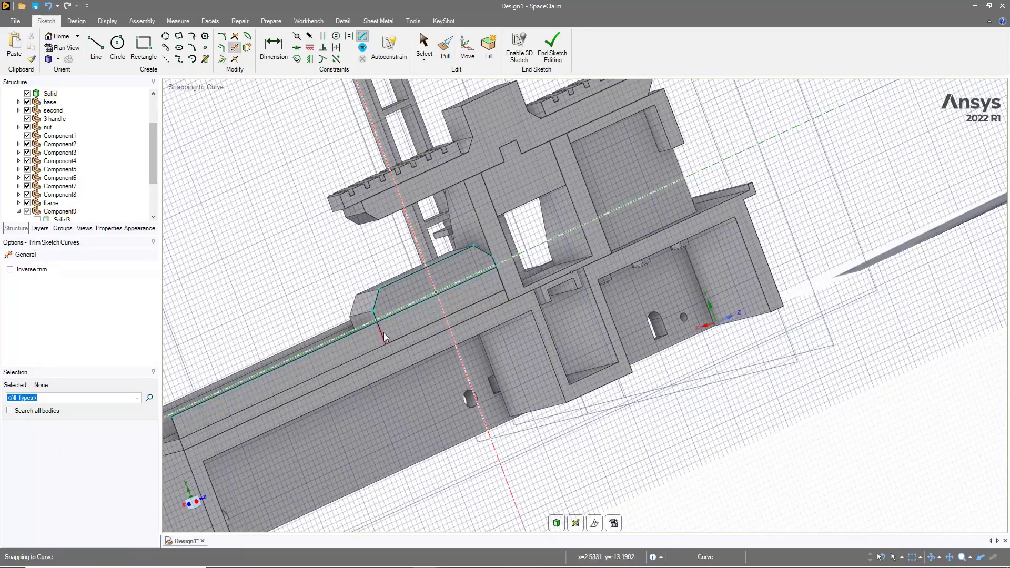
key(p)
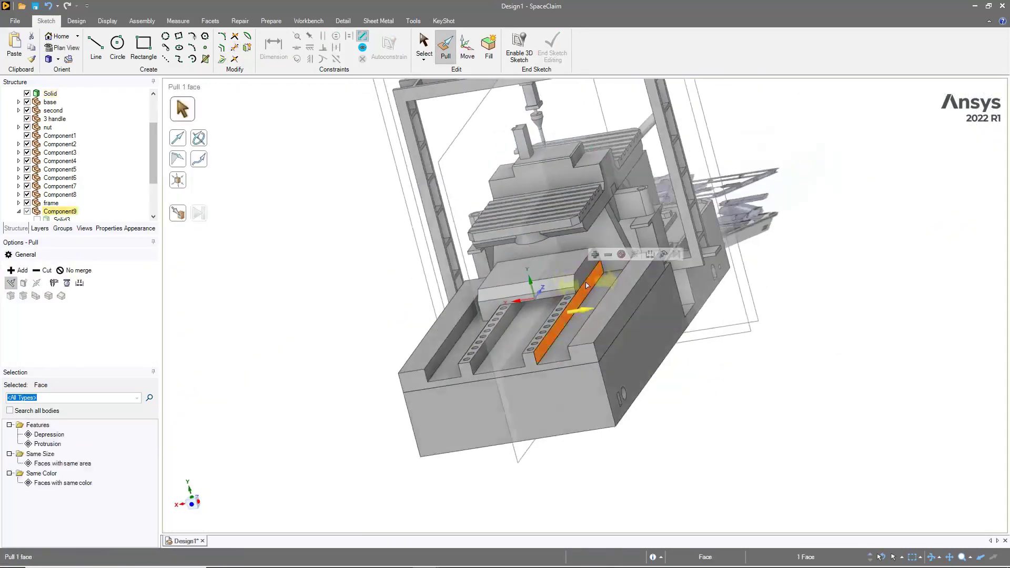
Step: Pull the block's end face to size, making a 22 mm block with 135° chamfers
key(k)
key(p)
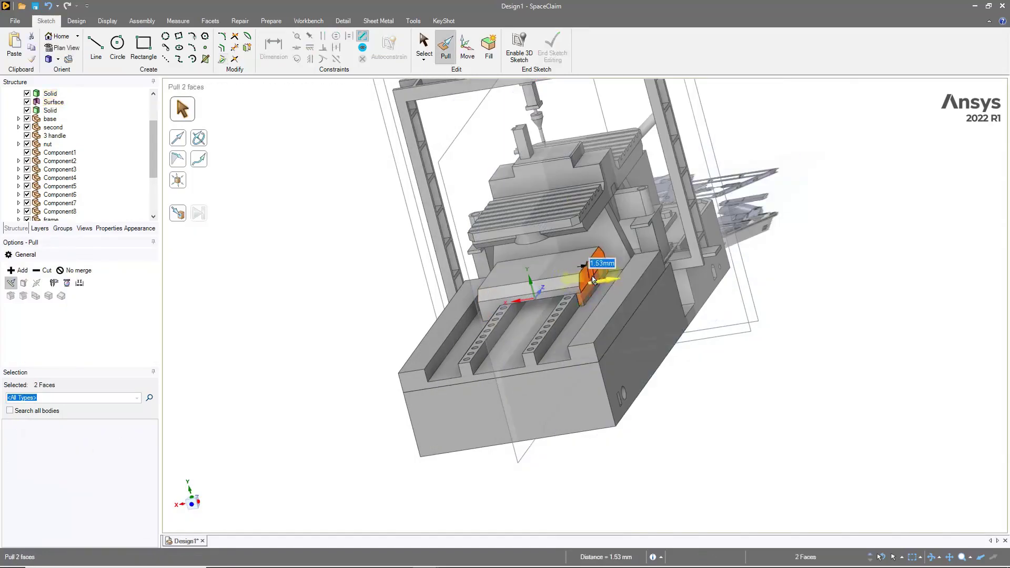
click(800, 356)
middle_drag(800, 356, 596, 169)
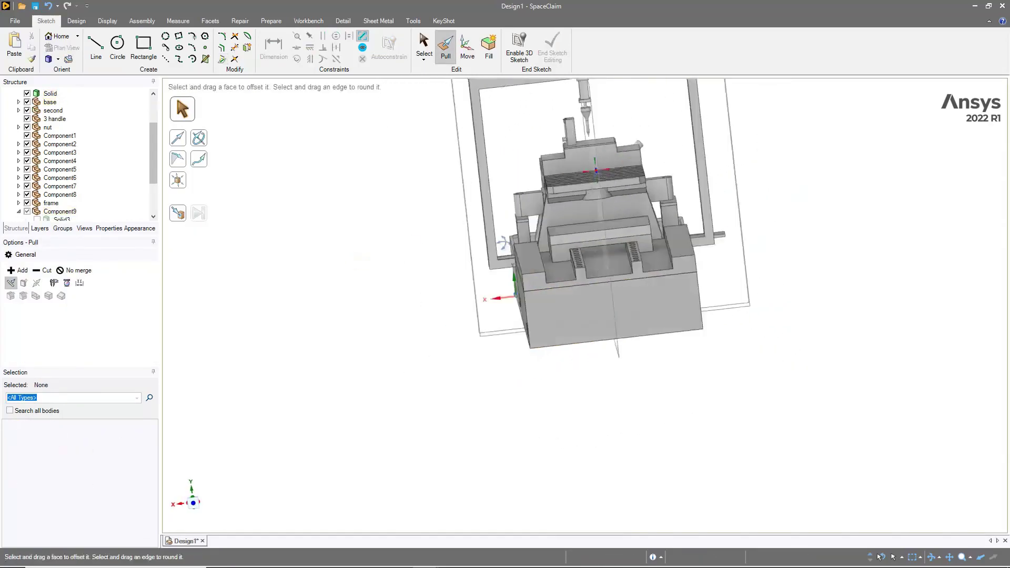
key(ctrl+z)
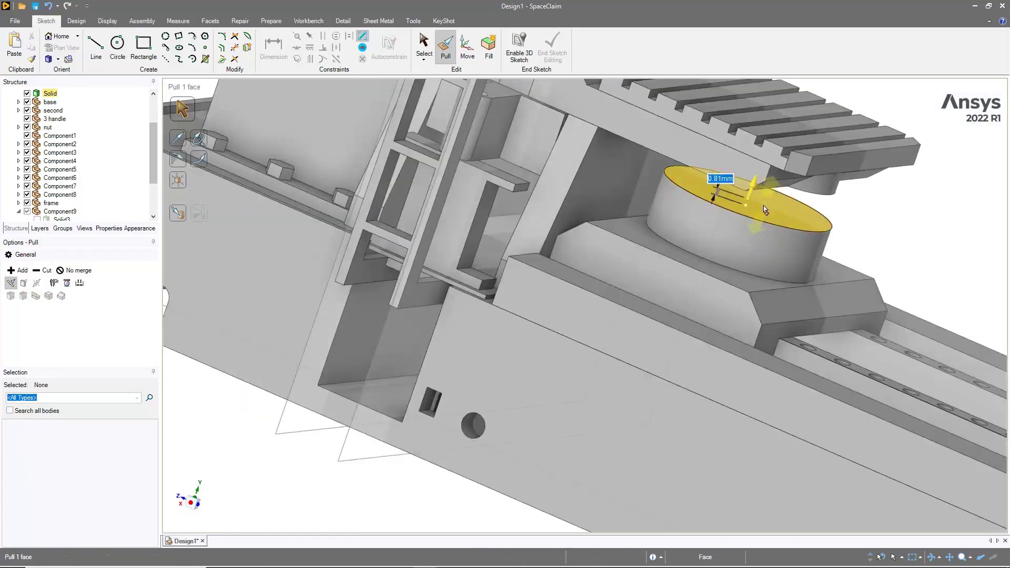
Step: Confirm the turntable height, then sketch a small circle and pattern it around the top rim
key(c)
key(p)
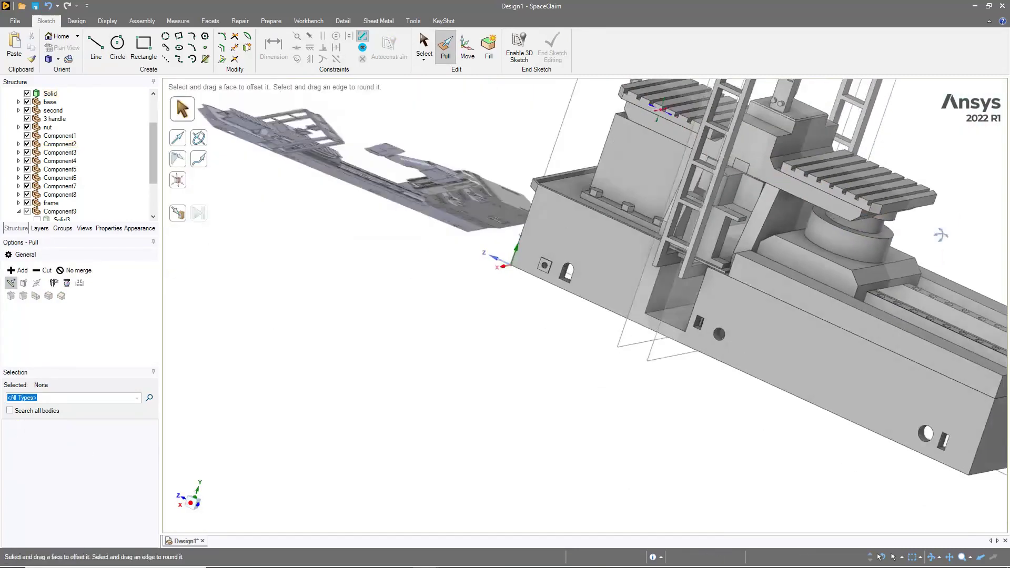
middle_drag(678, 179, 854, 236)
key(c)
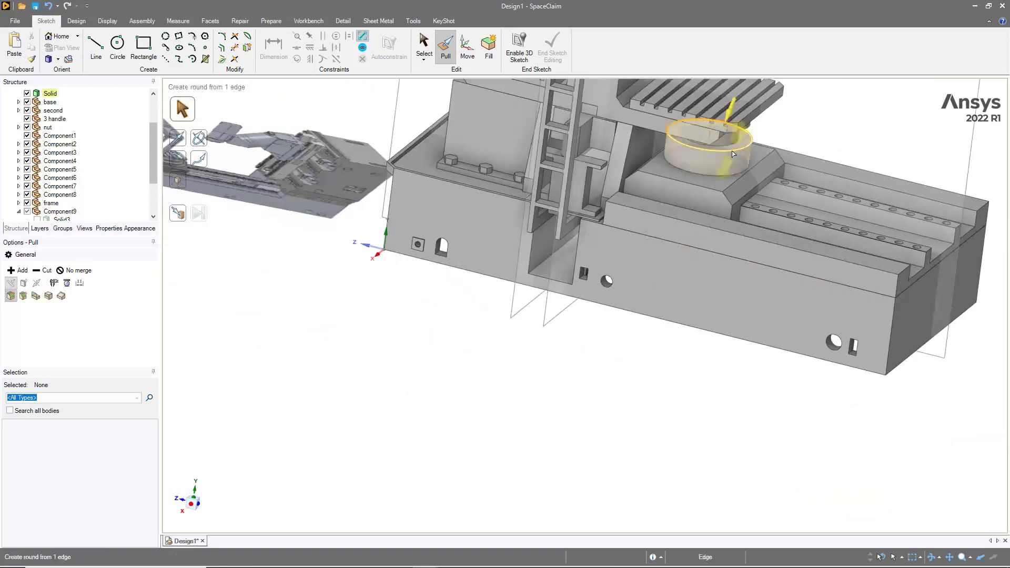
click(752, 141)
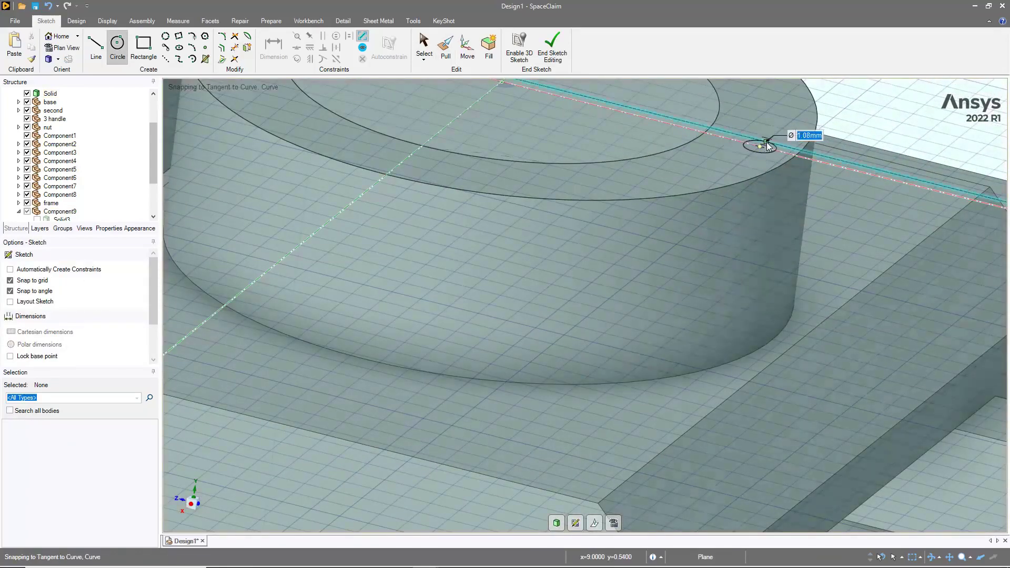
key(s)
click(749, 148)
key(m)
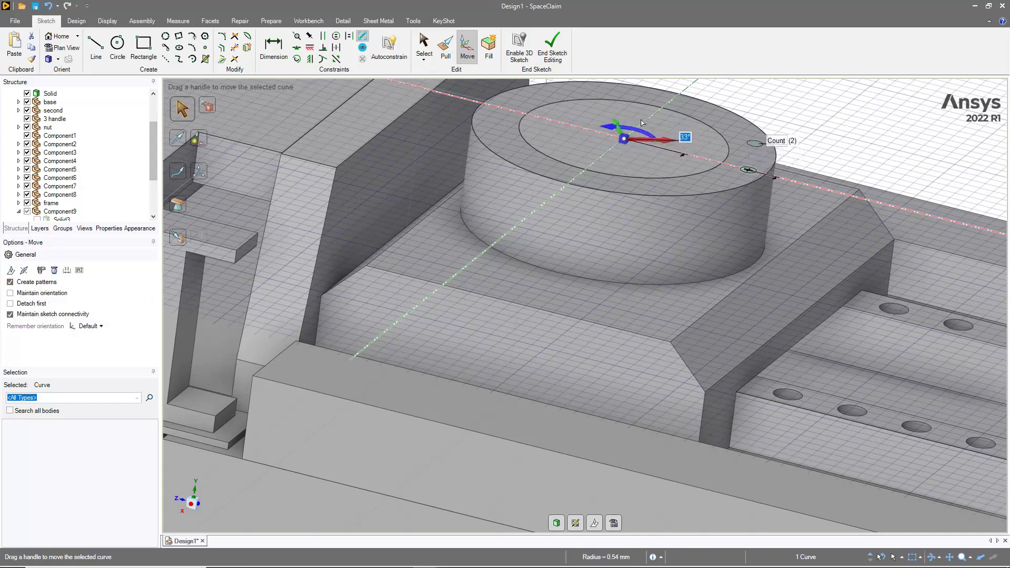
key(p)
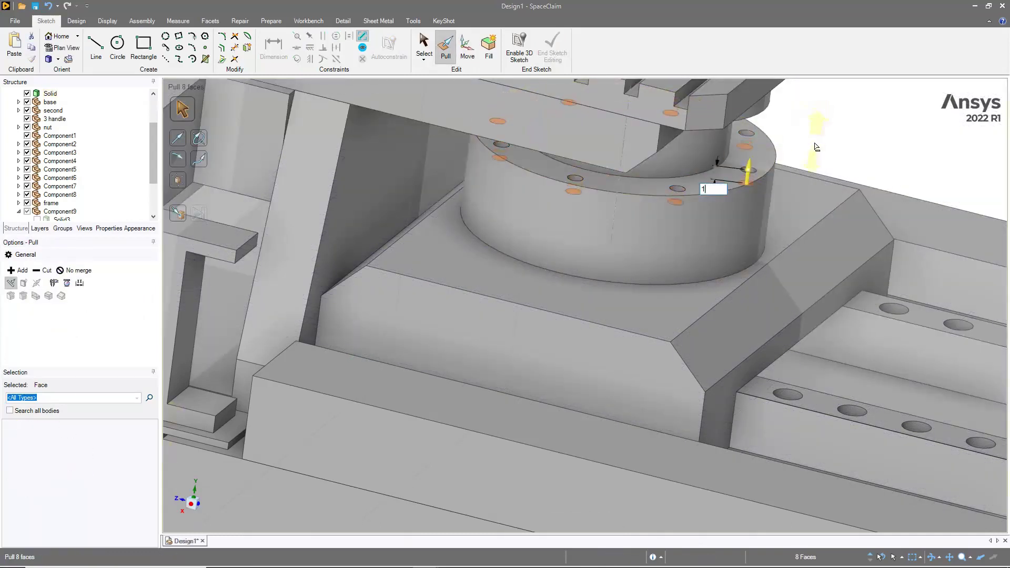
Step: Sketch on a column face by projecting its edges and adding straight lines
scroll(816, 146, down, 5)
middle_drag(793, 135, 532, 326)
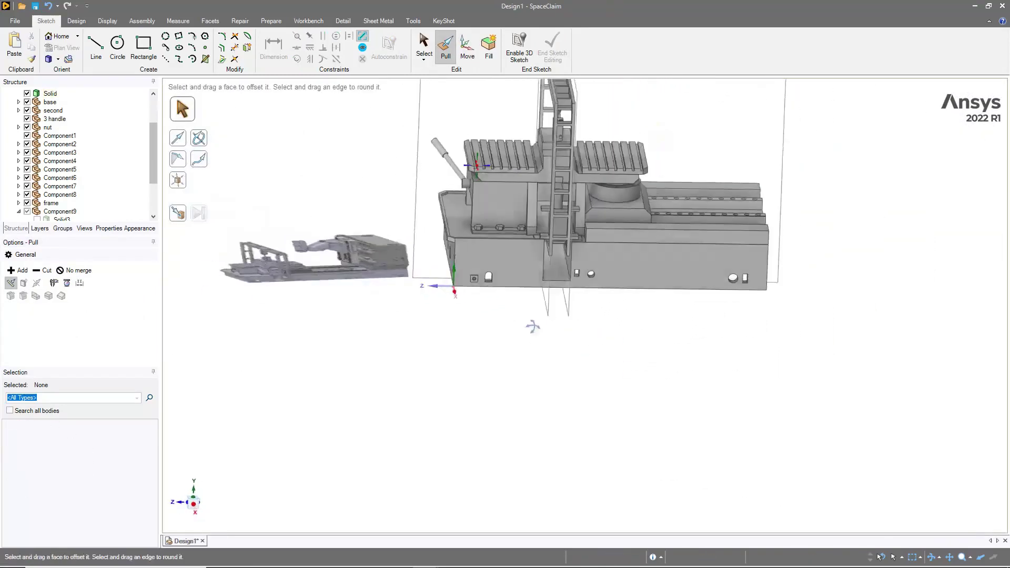
scroll(532, 326, up, 5)
click(562, 226)
key(k)
click(221, 58)
click(472, 293)
scroll(599, 127, down, 3)
scroll(469, 248, up, 5)
key(l)
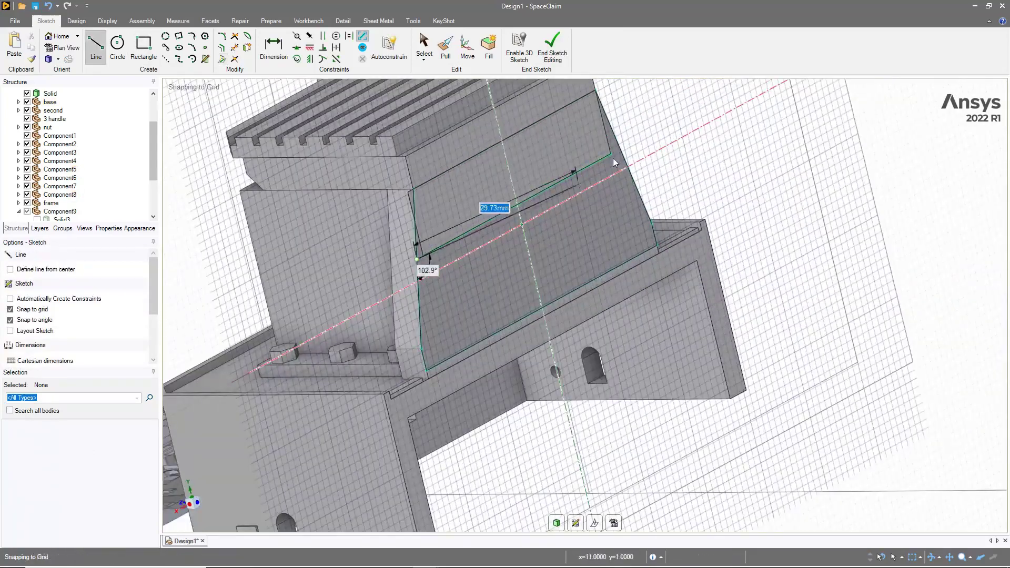
Step: Pull the sketched region on the column face and set up a Combine cut
key(p)
click(620, 247)
mouse_move(620, 247)
middle_down()
mouse_move(531, 212)
mouse_move(617, 362)
mouse_move(583, 386)
mouse_move(668, 284)
middle_up()
scroll(531, 212, up, 3)
key(i)
scroll(531, 213, down, 3)
scroll(582, 386, up, 5)
Step: Sketch on the base's inner face, projecting its edges and trimming unwanted lines
key(s)
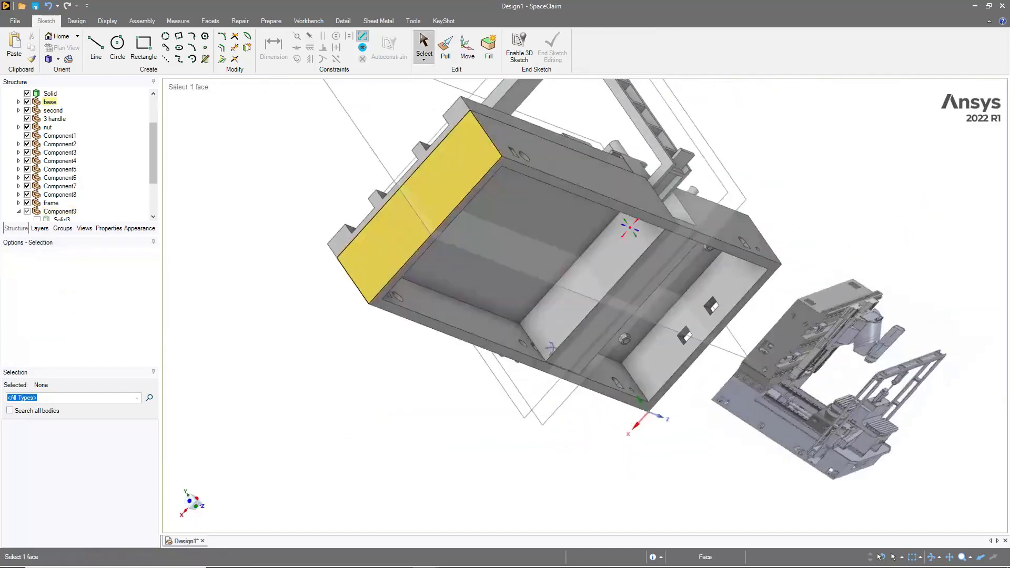
scroll(667, 284, up, 5)
click(667, 284)
key(k)
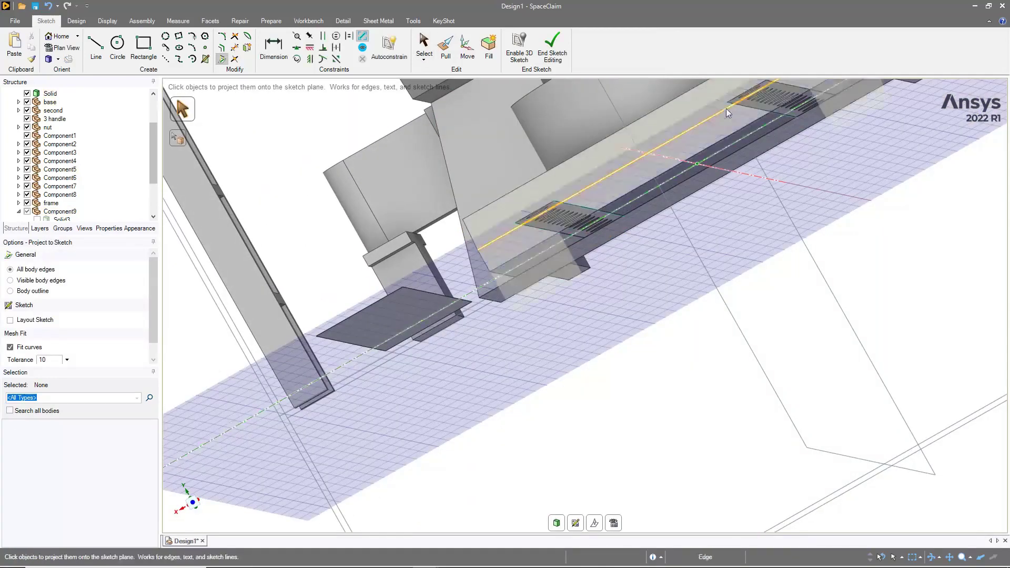
key(t)
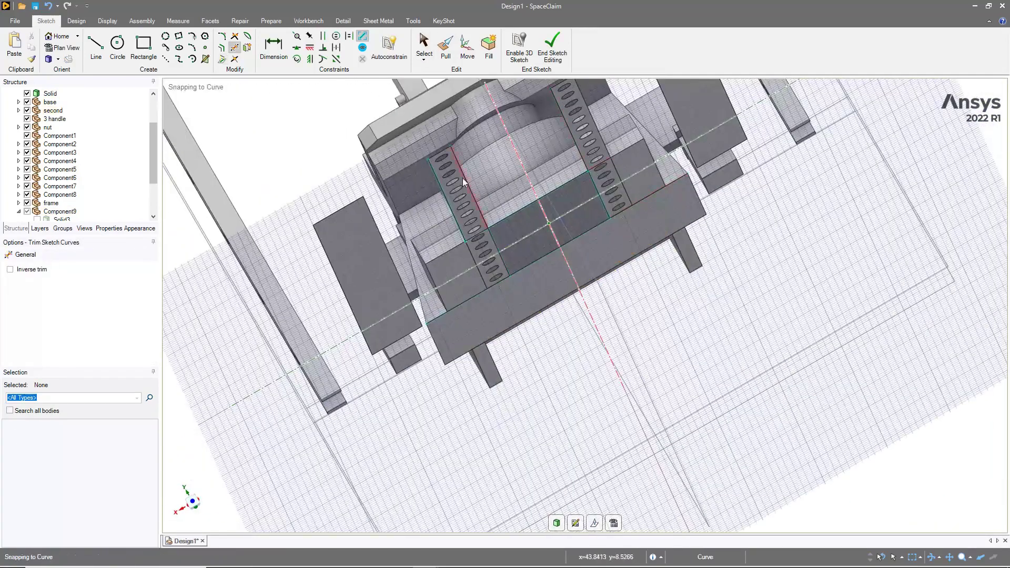
key(p)
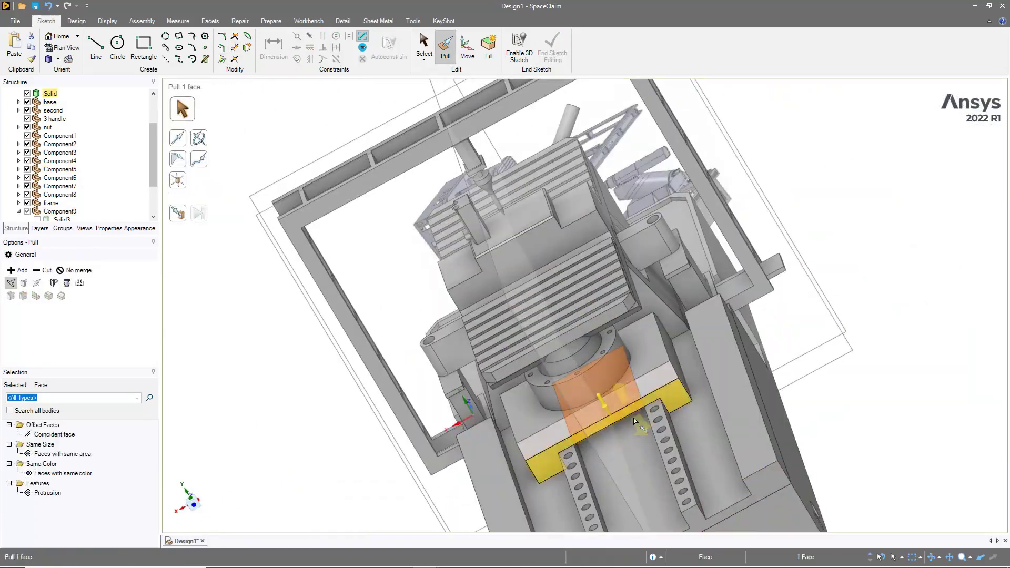
Step: Sketch circle and rectangle profiles and pull them into the rod and square nut block
key(c)
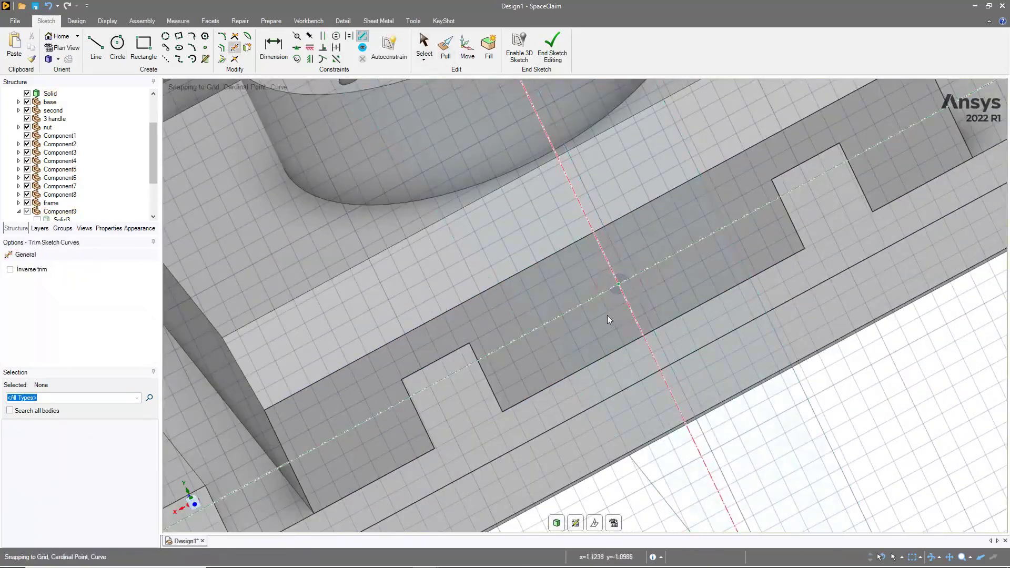
key(p)
key(r)
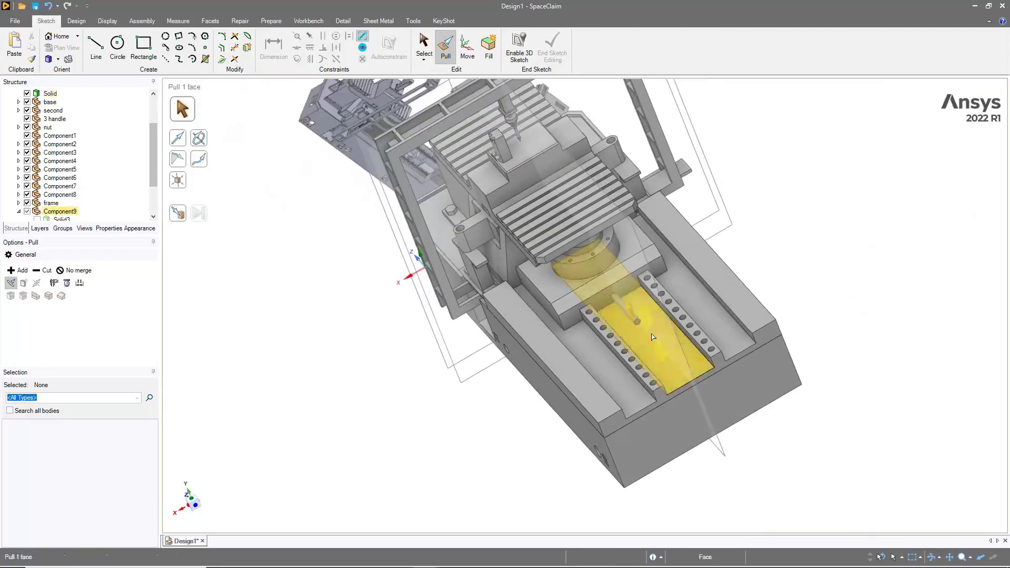
key(p)
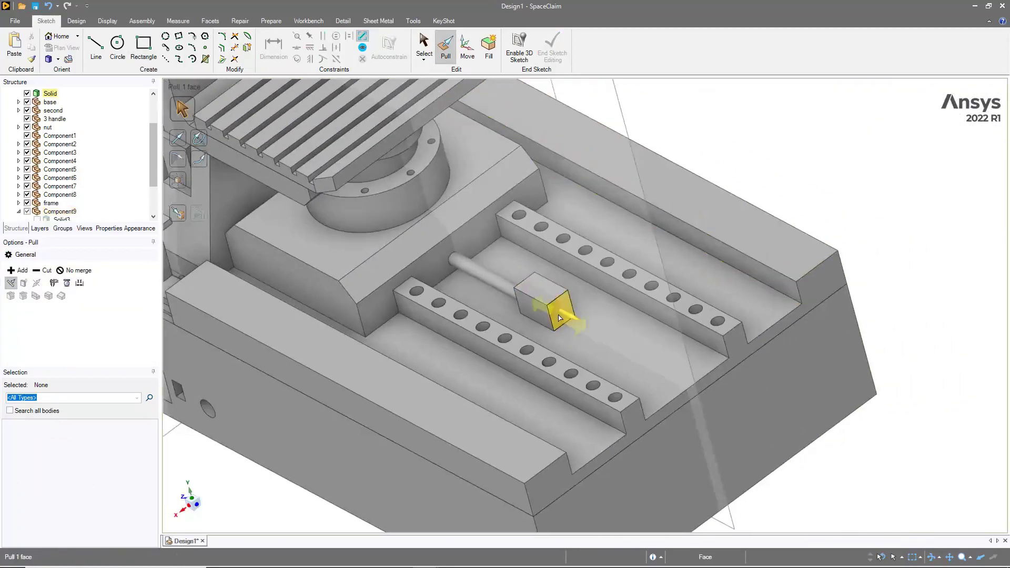
key(c)
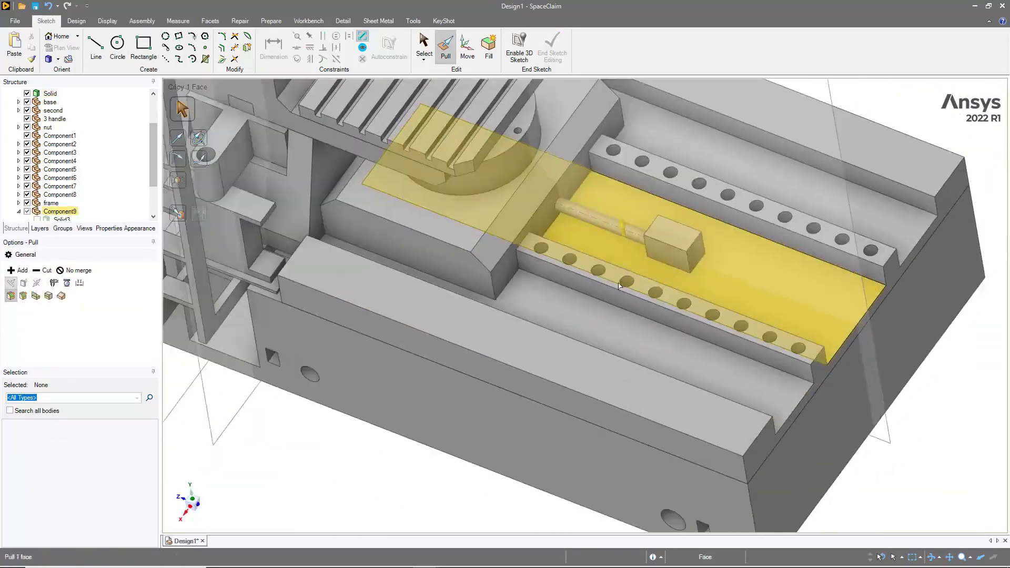
key(r)
click(505, 285)
click(575, 292)
key(p)
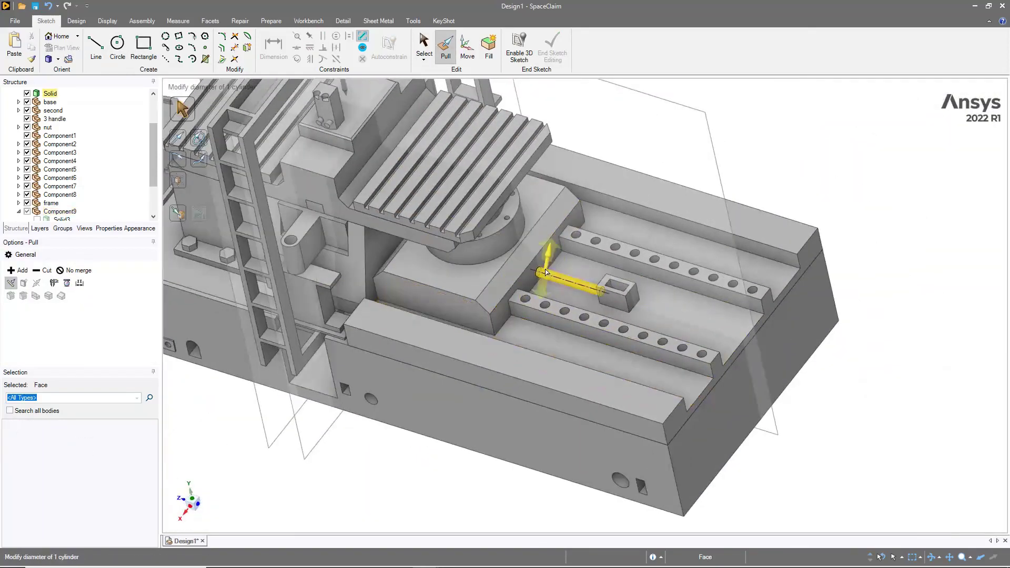
Step: Isolate the lead screw cylinder by hiding every other body
key(s)
scroll(577, 285, up, 3)
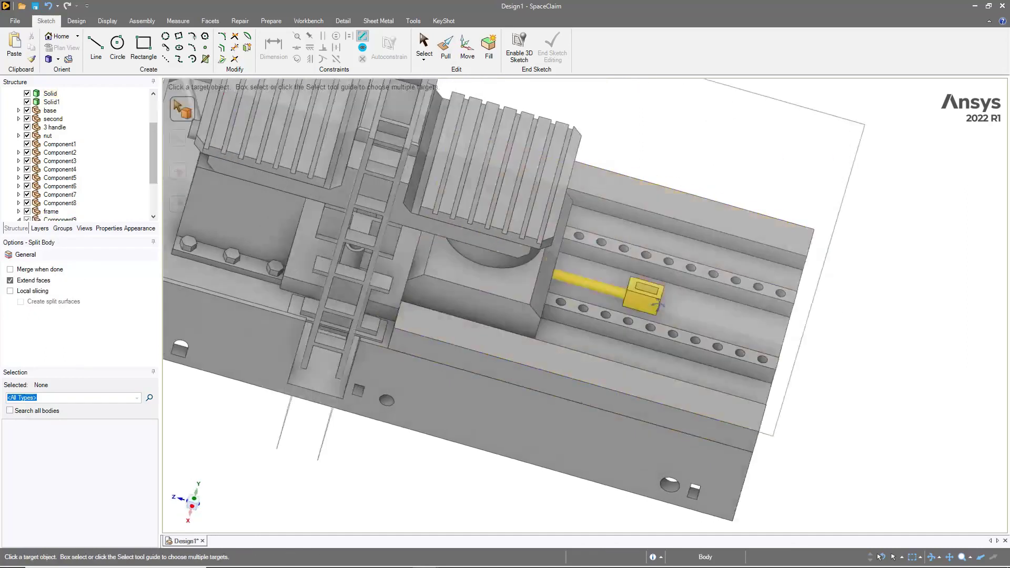
click(564, 287)
key(ctrl+shift+h)
key(Escape)
Step: Sketch a triangular thread profile on a plane through the cylinder axis
key(l)
click(605, 287)
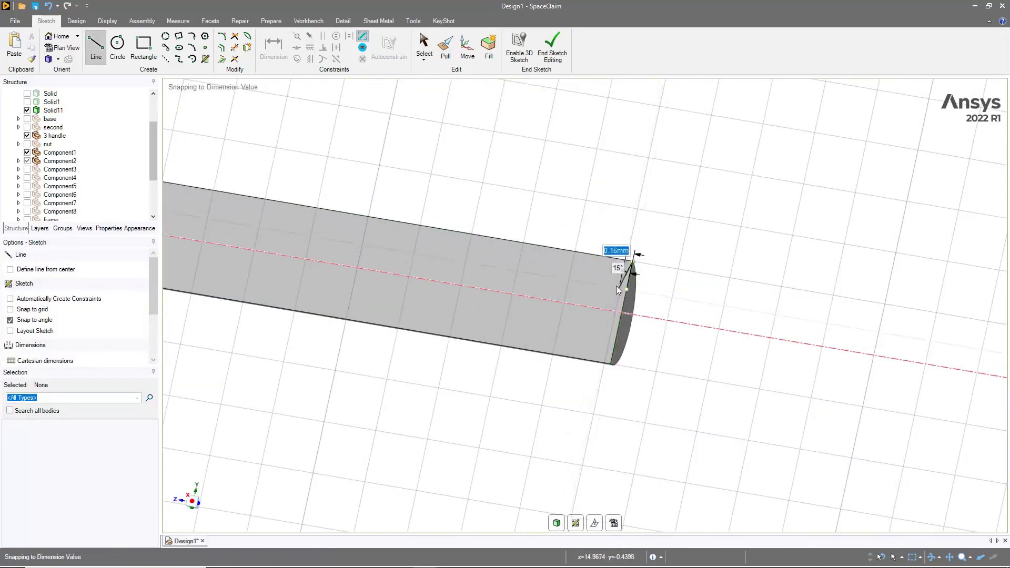
click(632, 262)
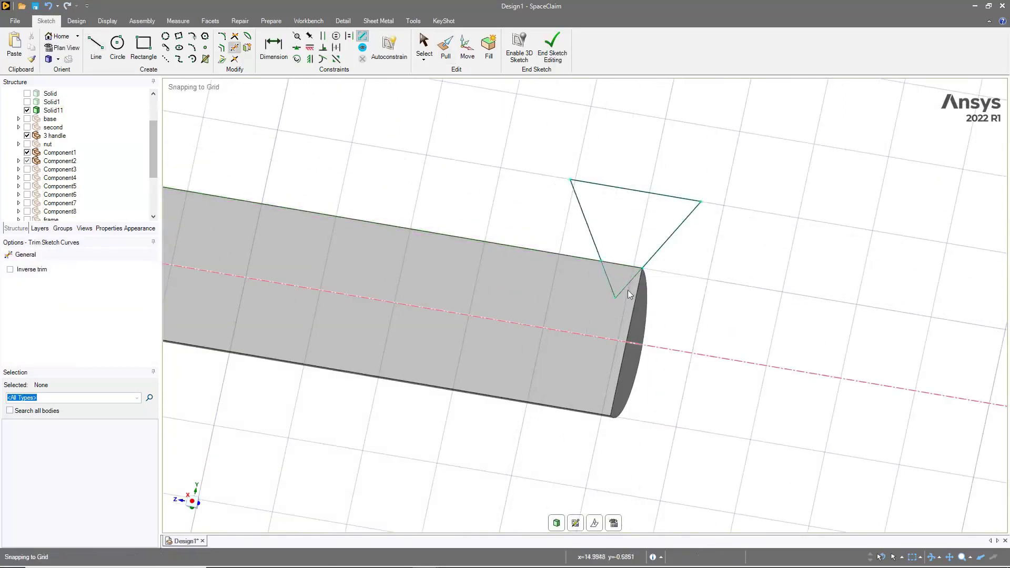
key(p)
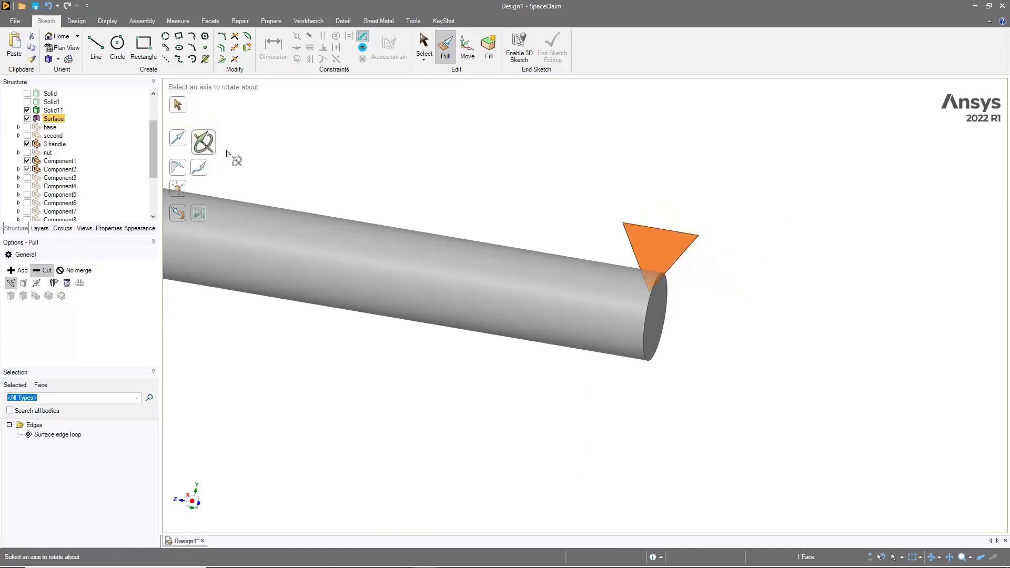
key(ctrl+z)
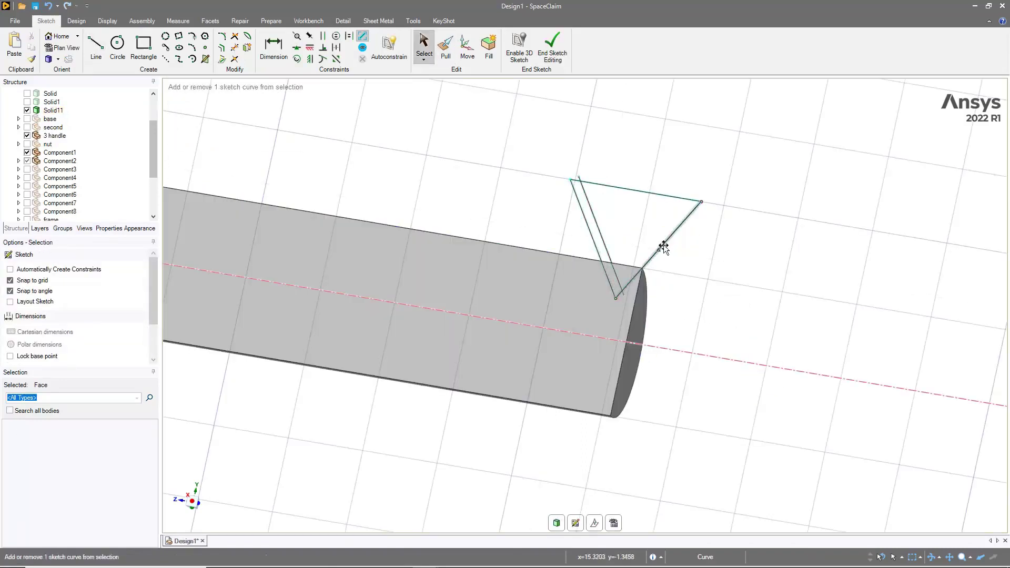
click(614, 291)
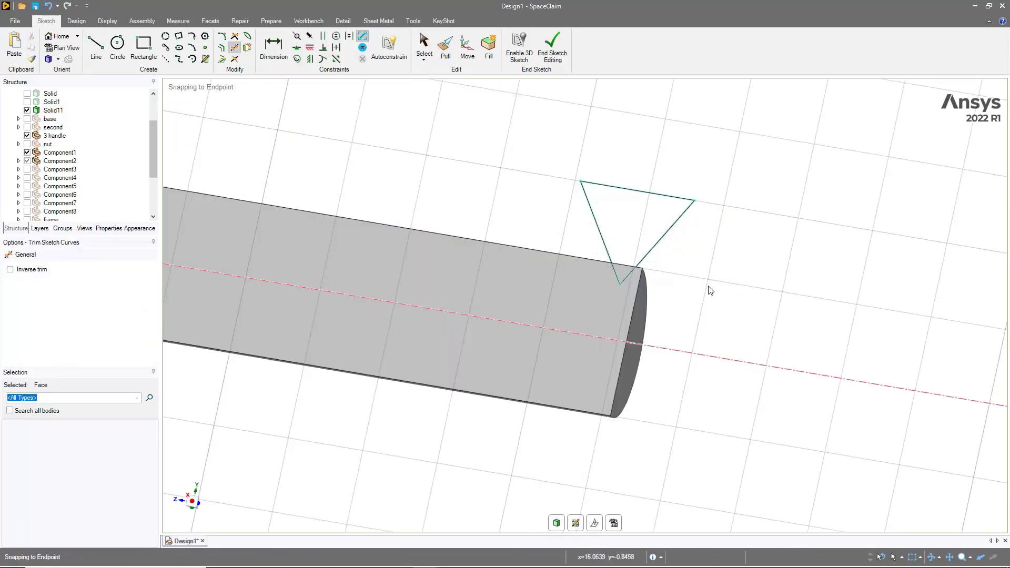
key(p)
Step: Sweep the triangle helically about the cylinder axis, entering a value of 30
click(268, 243)
text(30)
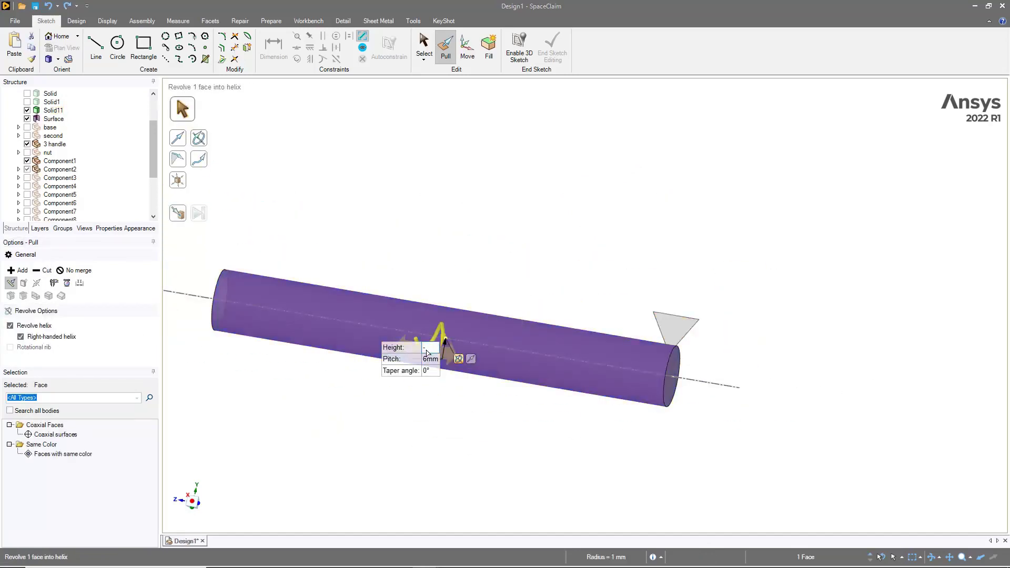
key(Escape)
scroll(563, 397, up, 3)
click(202, 133)
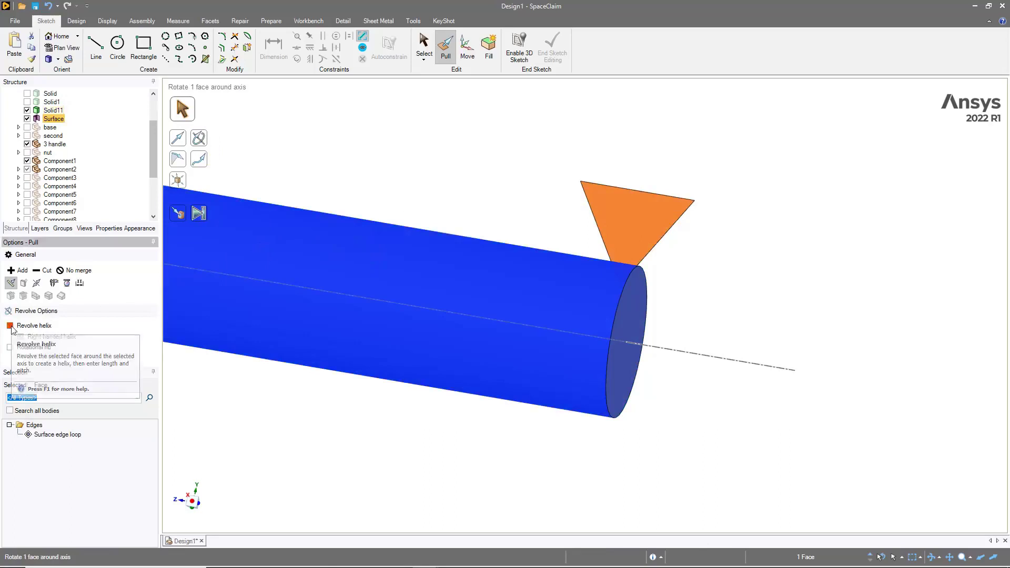
middle_drag(263, 389, 579, 320)
key(Escape)
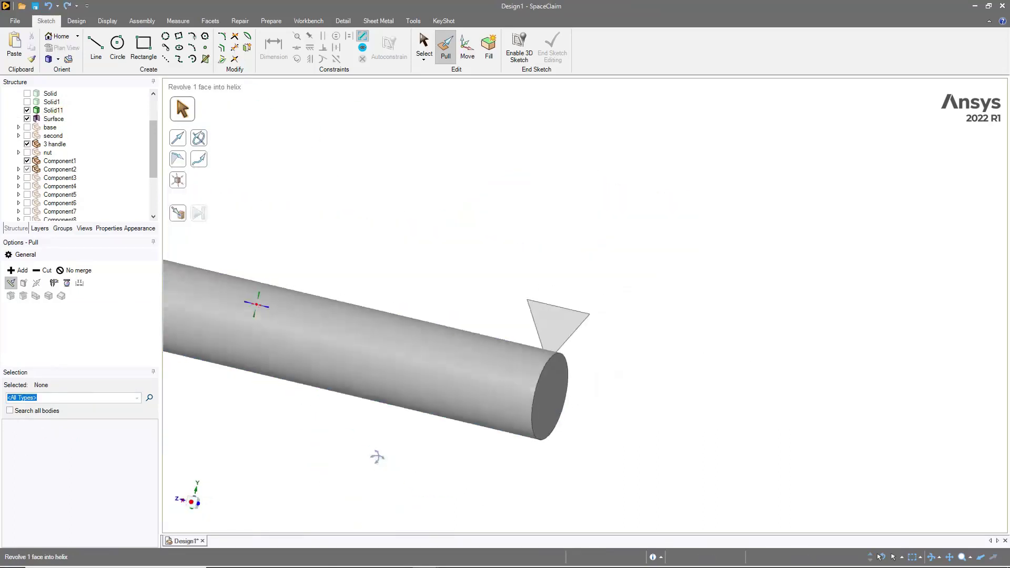
key(ctrl+z)
key(ctrl+z)
key(Return)
Step: Step through undo/redo history to reach the combined, finished threaded rod
click(613, 347)
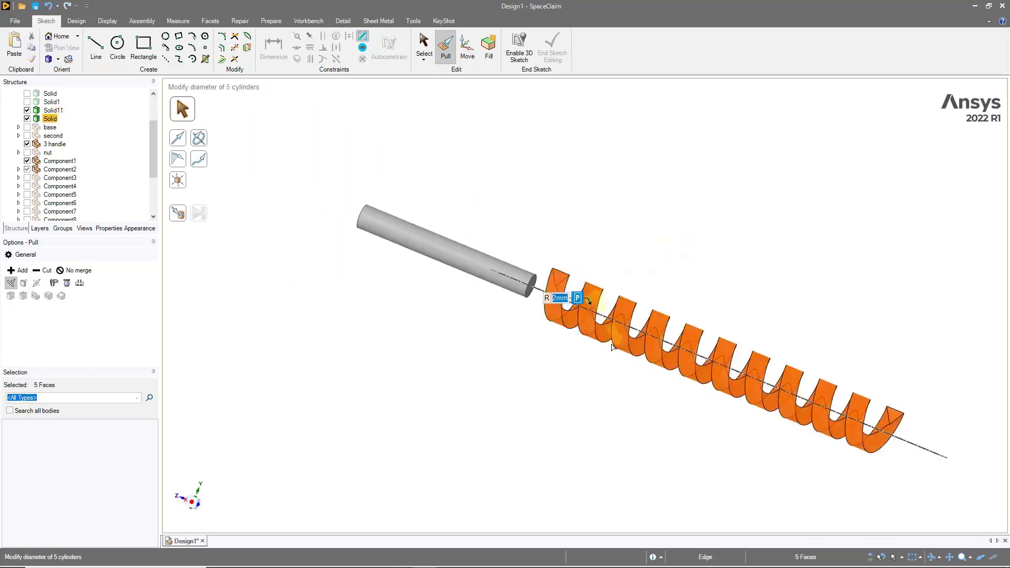
key(ctrl+z)
key(ctrl+z)
key(ctrl+z)
key(ctrl+z)
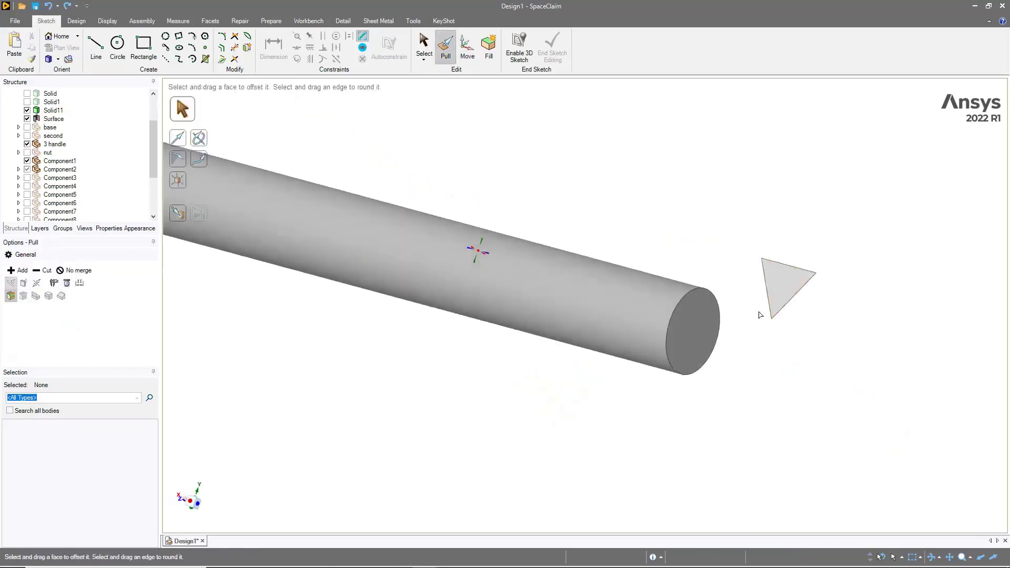
key(ctrl+y)
key(ctrl+y)
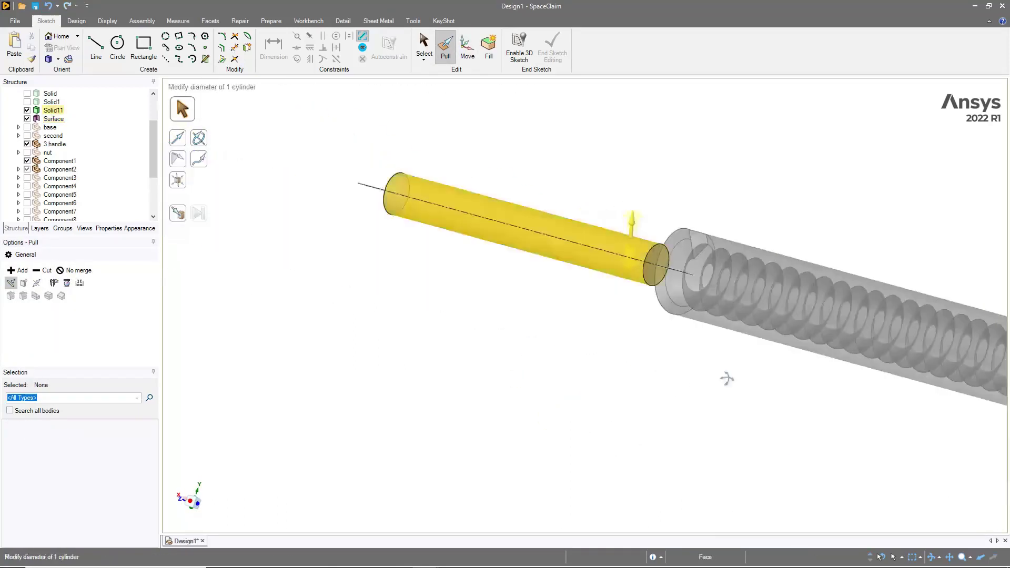
key(ctrl+y)
key(ctrl+y)
key(ctrl+y)
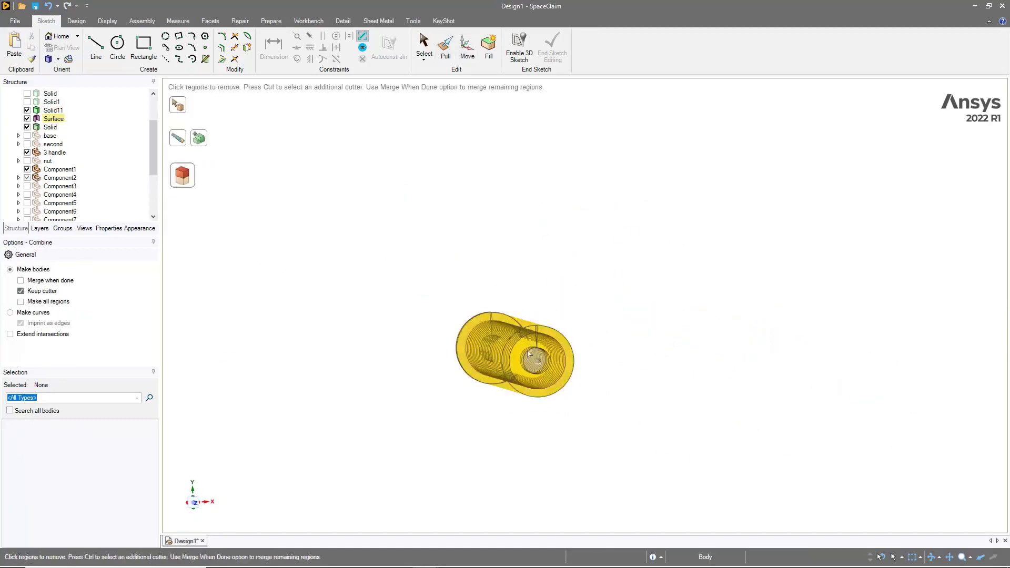
key(ctrl+z)
key(ctrl+z)
key(ctrl+z)
key(ctrl+z)
key(ctrl+y)
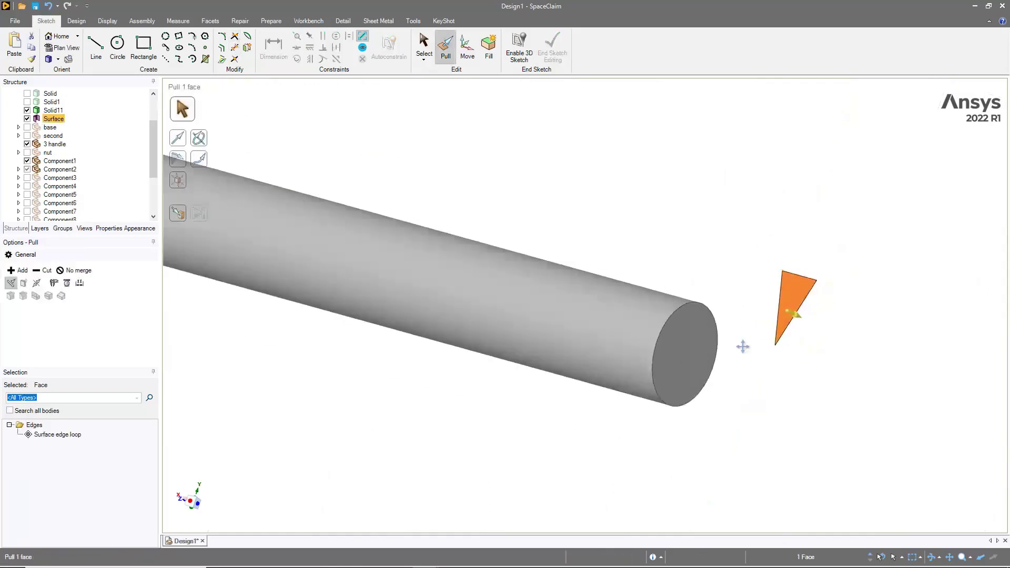
key(ctrl+y)
key(ctrl+y)
key(ctrl+y)
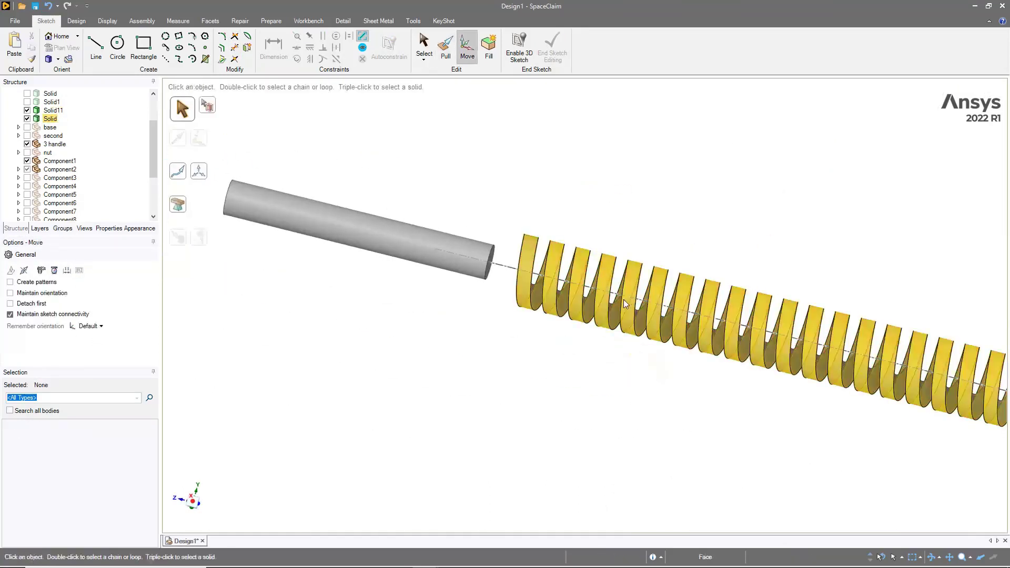
key(ctrl+y)
key(ctrl+y)
key(ctrl+y)
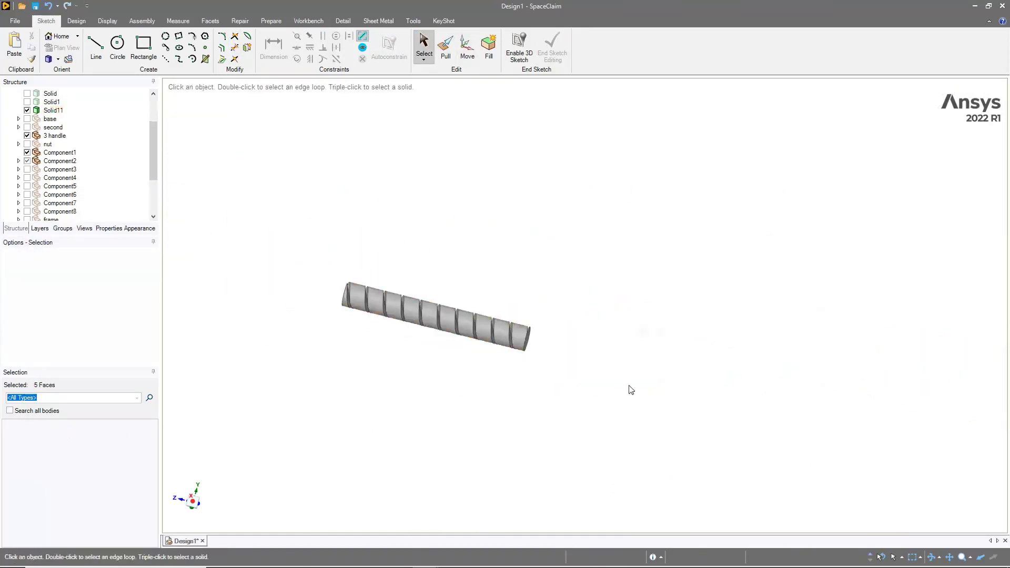
key(ctrl+y)
key(ctrl+y)
key(ctrl+y)
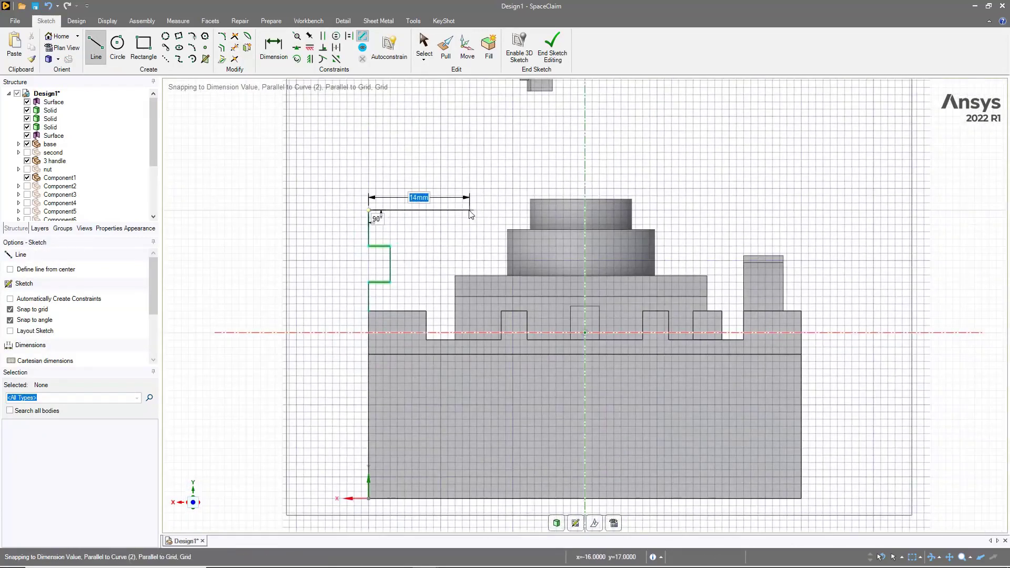
Step: Extrude the notched side profile 22 mm into a stepped block and orbit to inspect it
scroll(431, 318, up, 2)
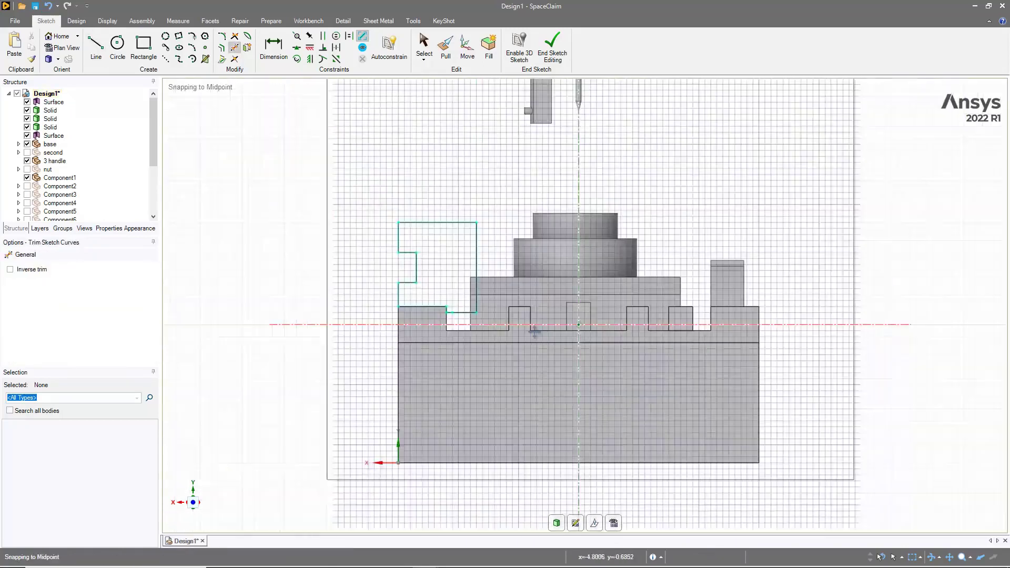
key(p)
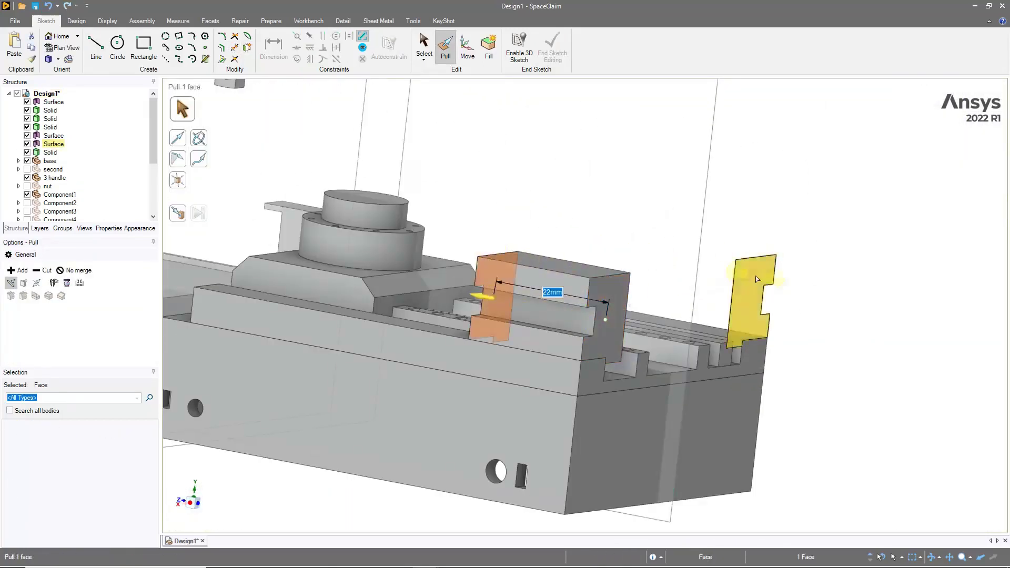
scroll(756, 278, down, 3)
mouse_move(604, 248)
middle_down()
mouse_move(633, 412)
mouse_move(532, 276)
mouse_move(629, 295)
middle_up()
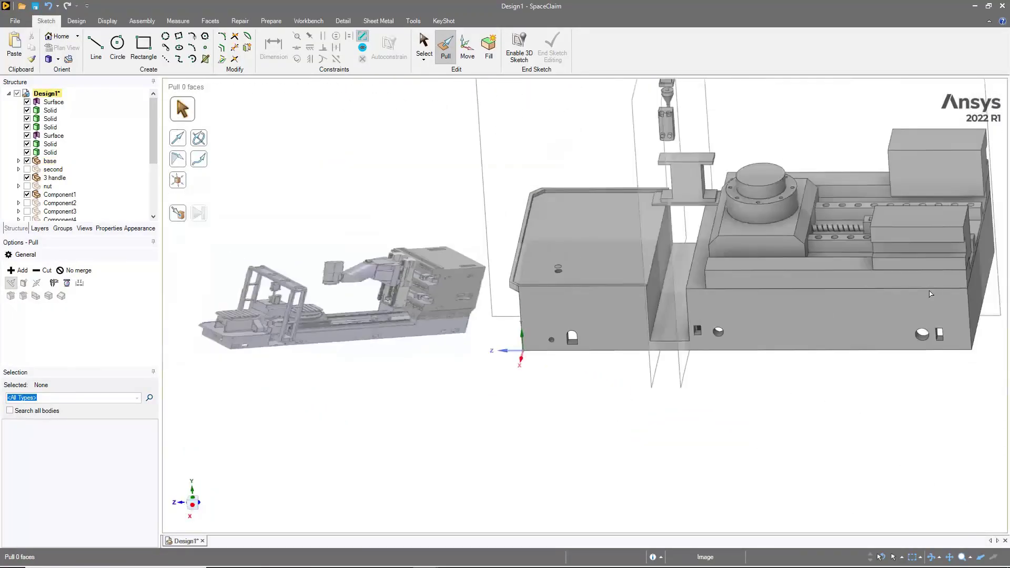
mouse_move(704, 304)
middle_down()
mouse_move(365, 384)
mouse_move(669, 311)
middle_up()
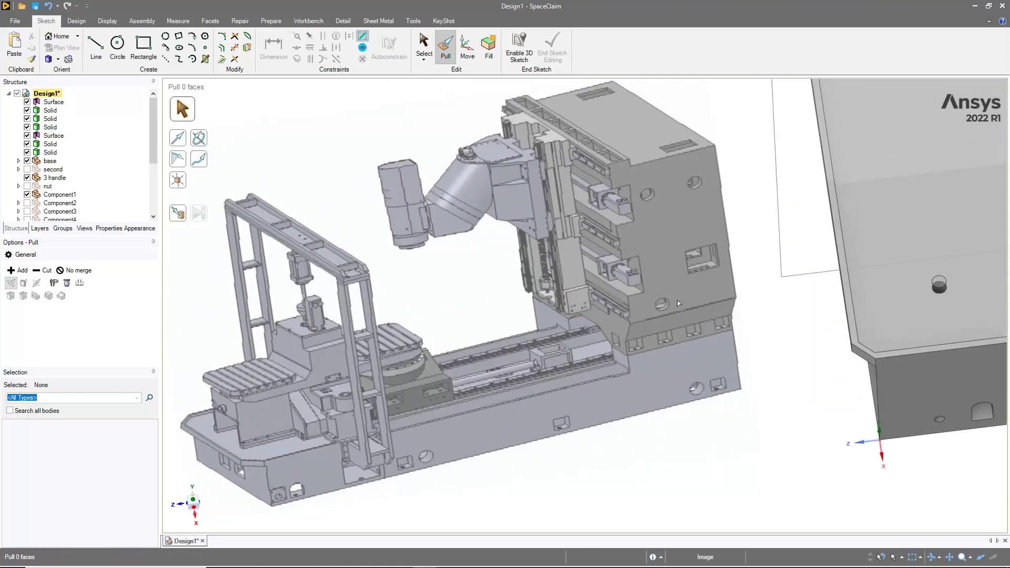
scroll(678, 303, up, 3)
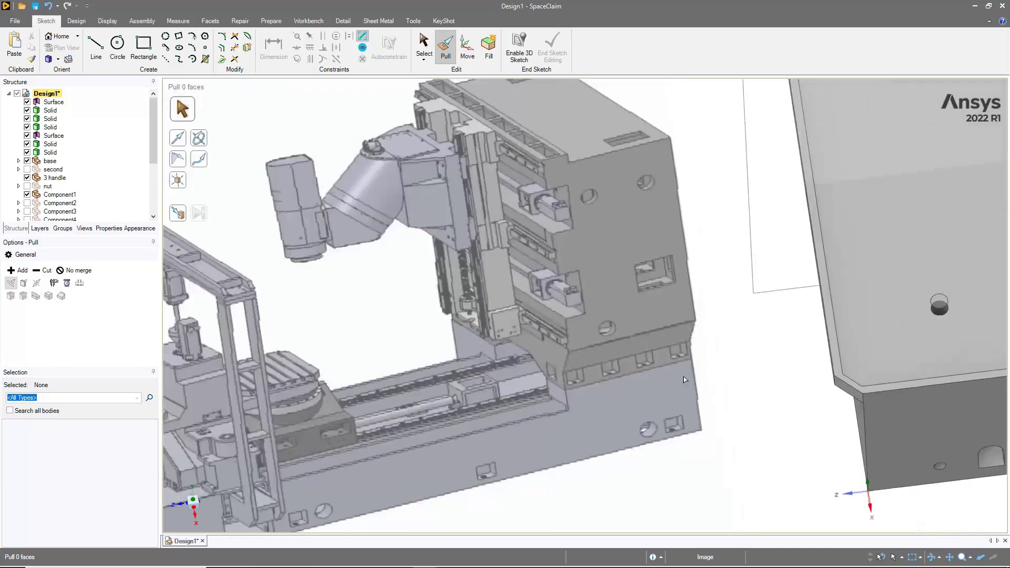
middle_drag(478, 347, 447, 358)
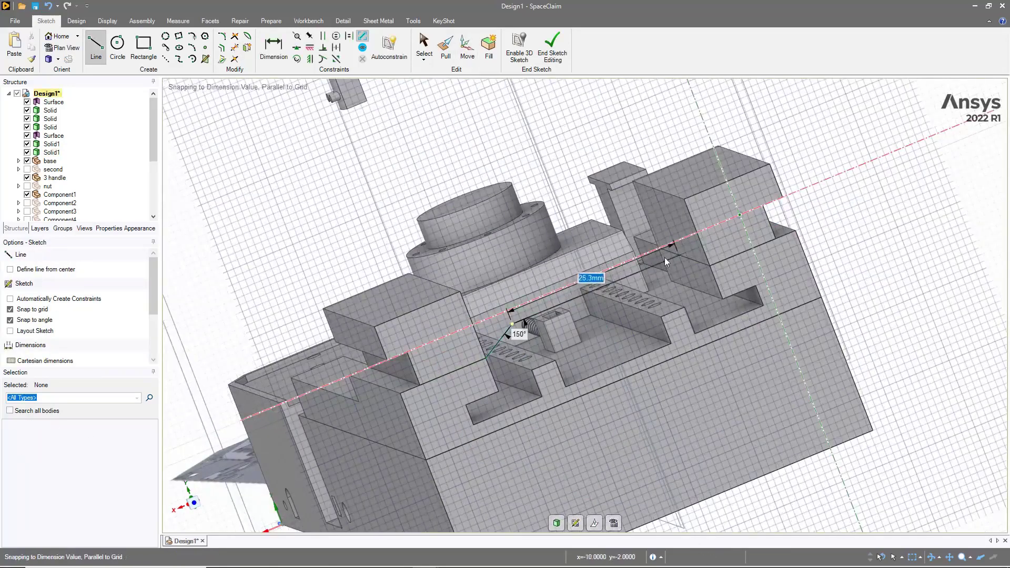
Step: Trim excess lines from the column sketch, then begin a sketch on the column face
key(t)
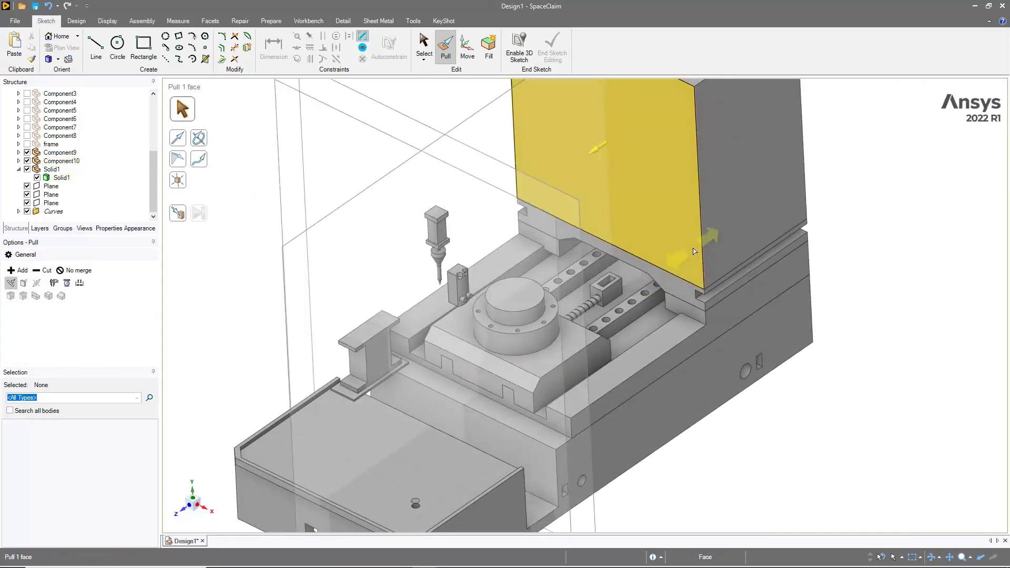
key(c)
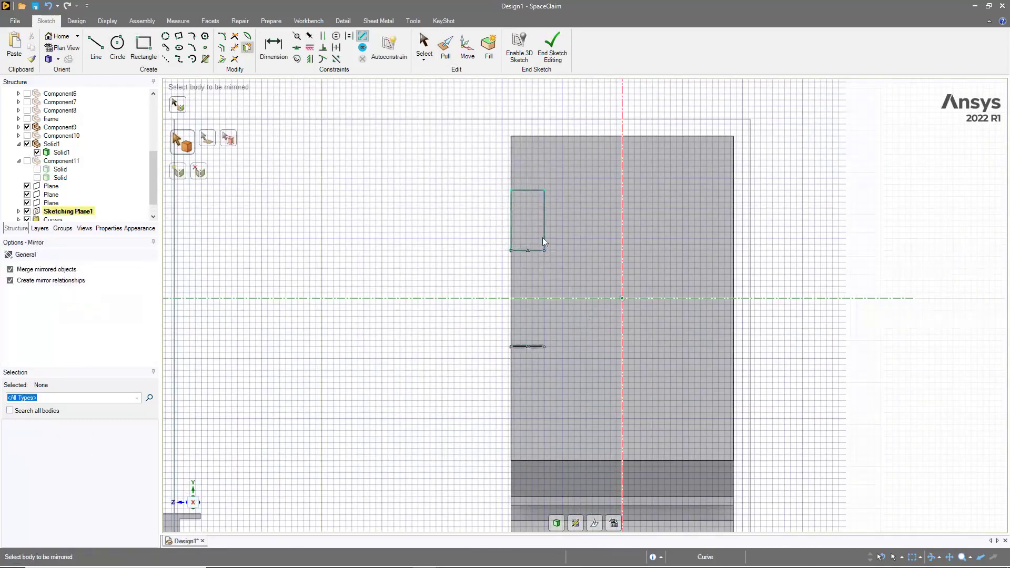
Step: Extrude the newly sketched faces and the small square on the column
key(p)
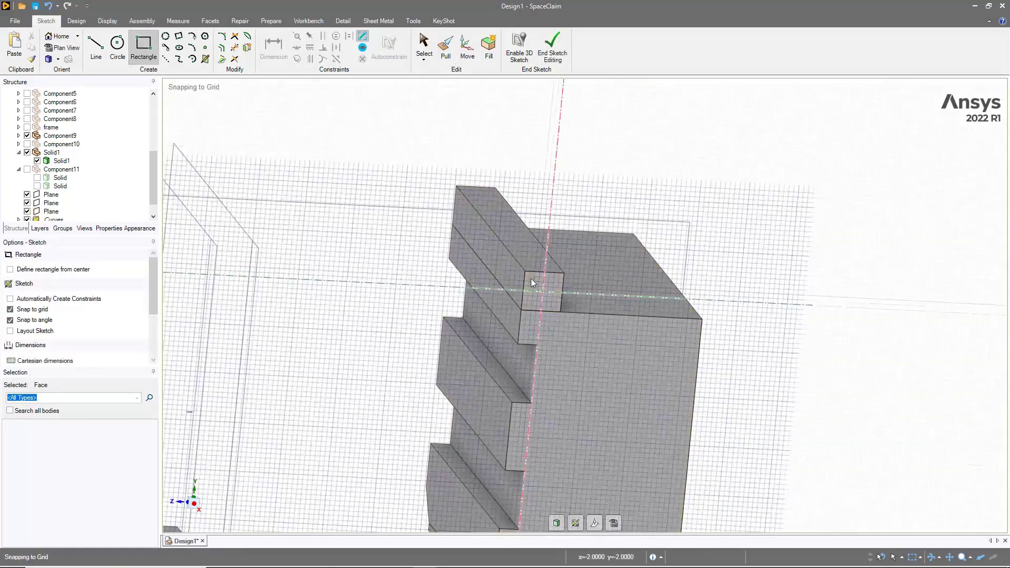
key(p)
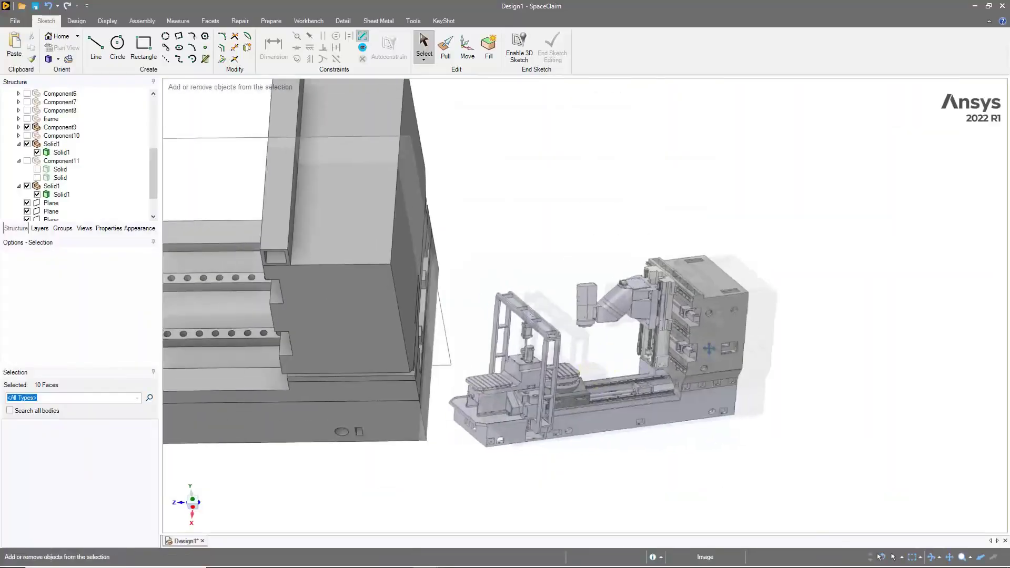
scroll(547, 309, up, 5)
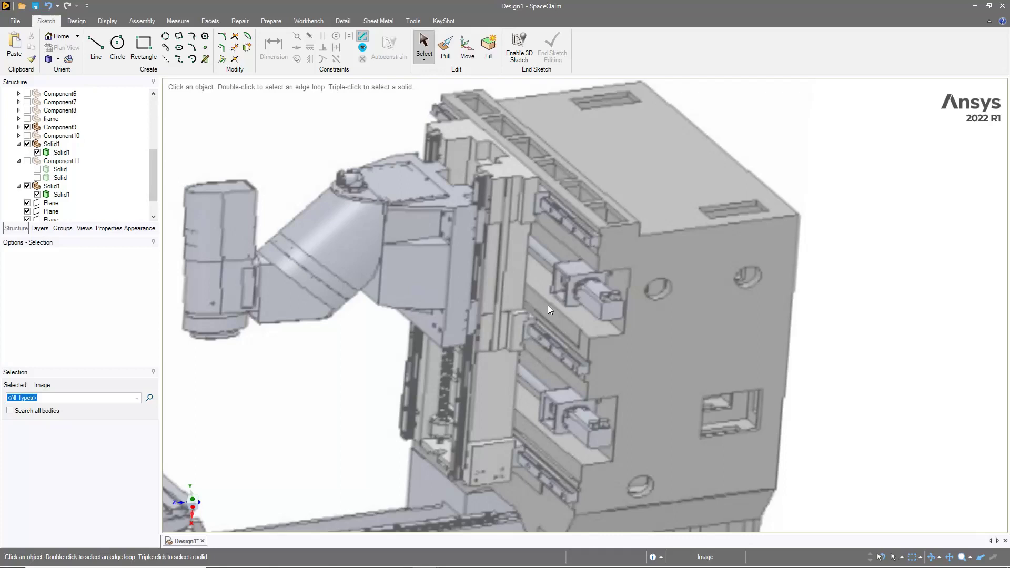
scroll(547, 305, down, 5)
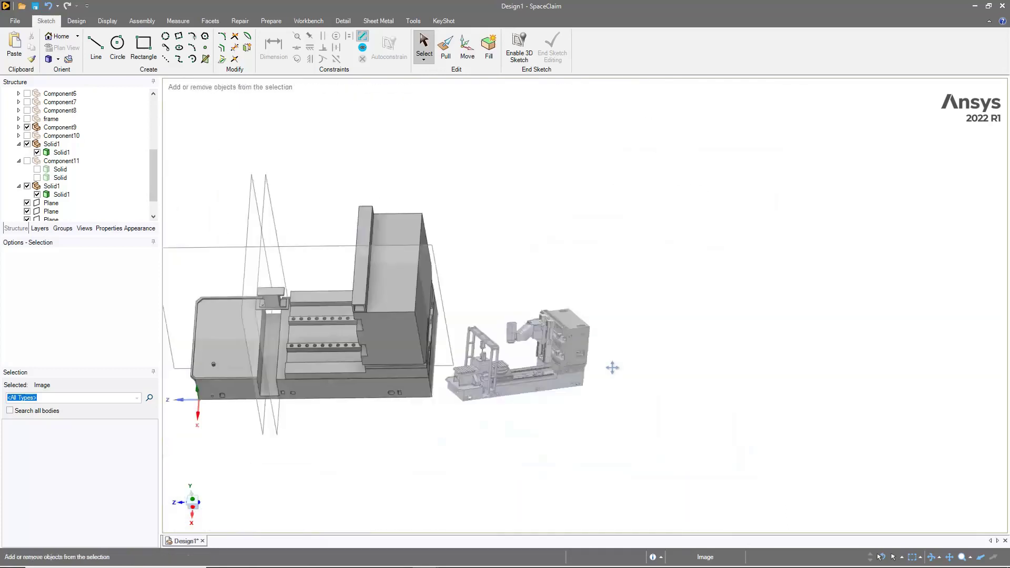
Step: Pull rectangles on the top face into the slotted hollow rail and side bar
key(r)
click(493, 226)
scroll(508, 152, down, 3)
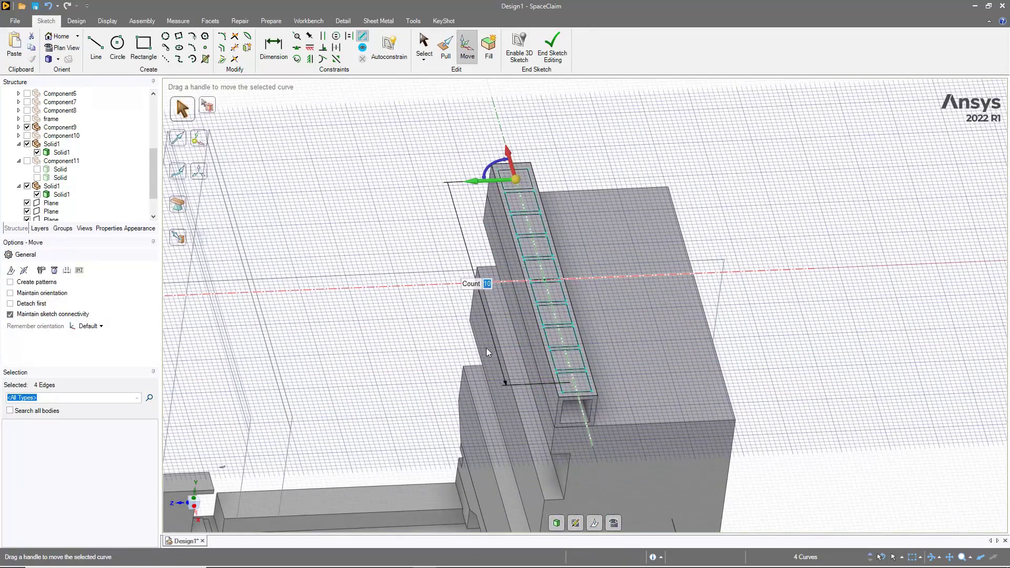
key(p)
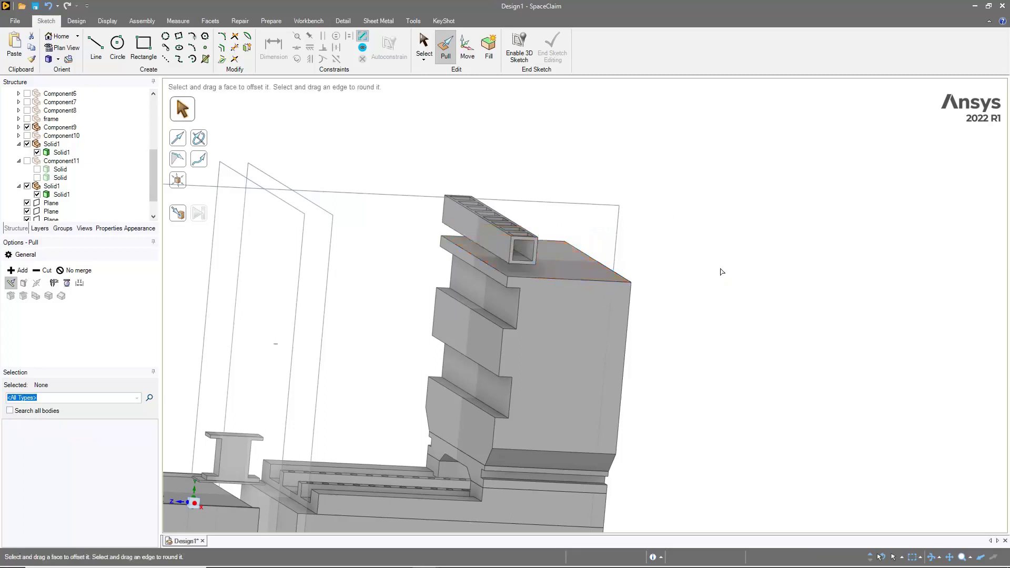
key(r)
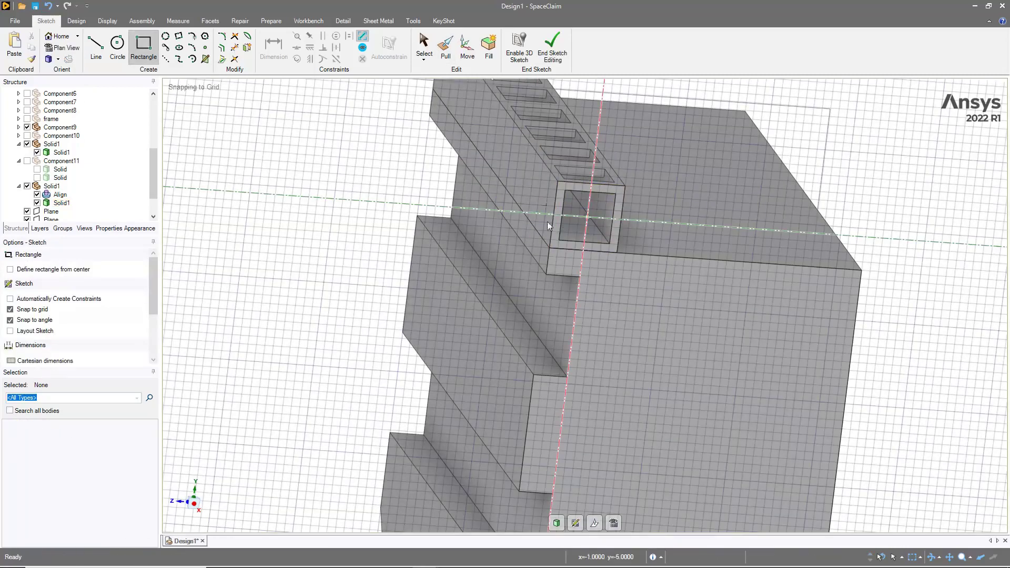
key(p)
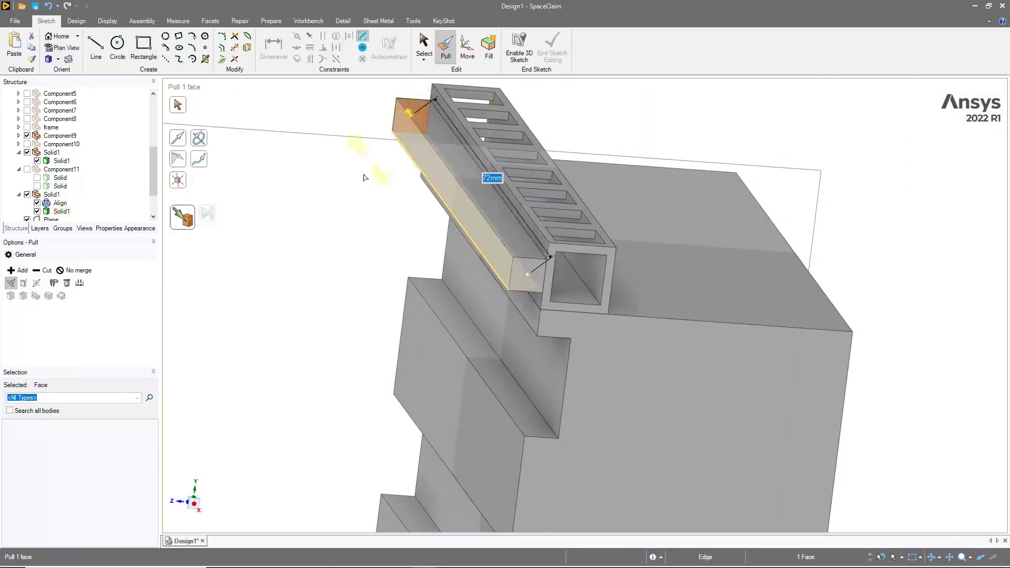
Step: Sketch a small hole on the bar's end face and pattern it along the bar
key(c)
click(686, 263)
click(699, 273)
key(p)
click(695, 246)
drag(686, 262, 525, 210)
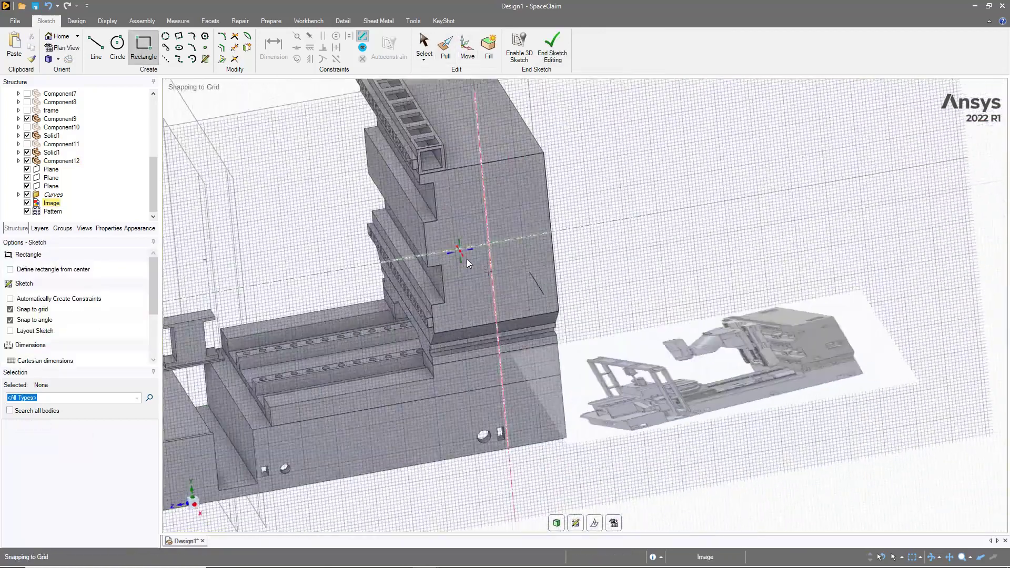
Step: Hide the base body by unchecking it in the Structure tree
scroll(475, 179, up, 5)
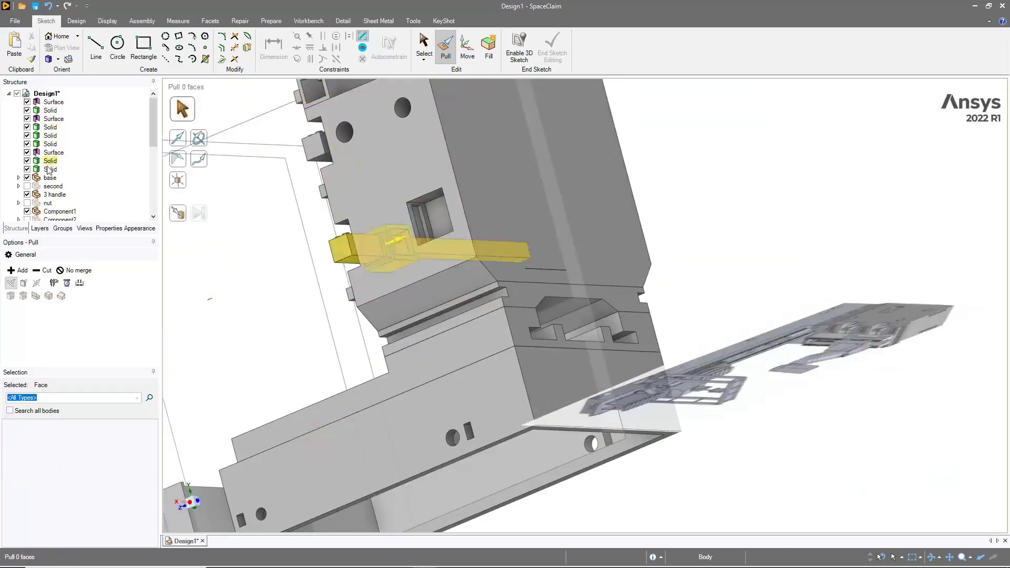
click(26, 177)
scroll(28, 163, down, 2)
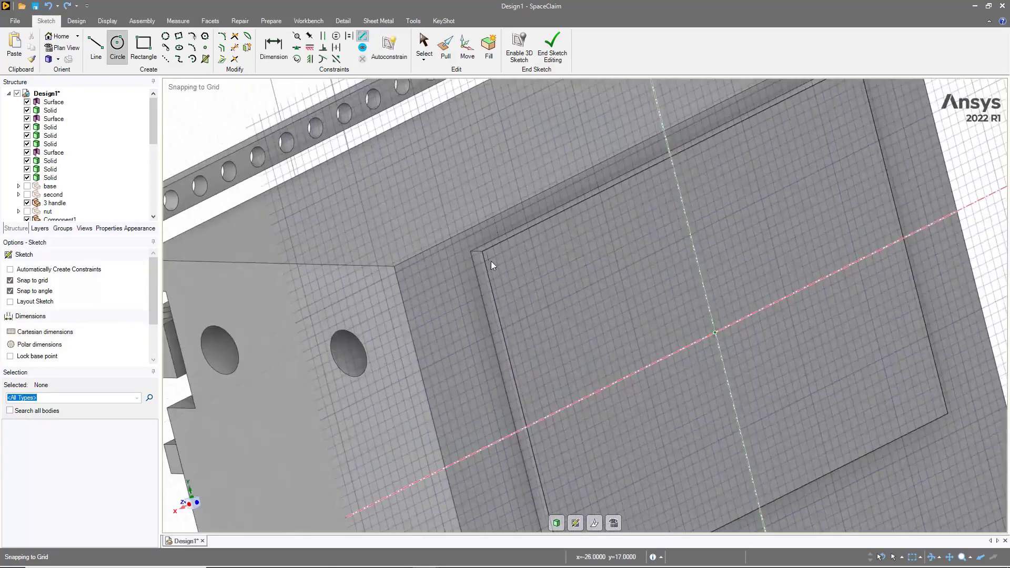
Step: Sketch a hexagonal bolt profile at the plate corner and extrude all 14 bolt heads
click(491, 264)
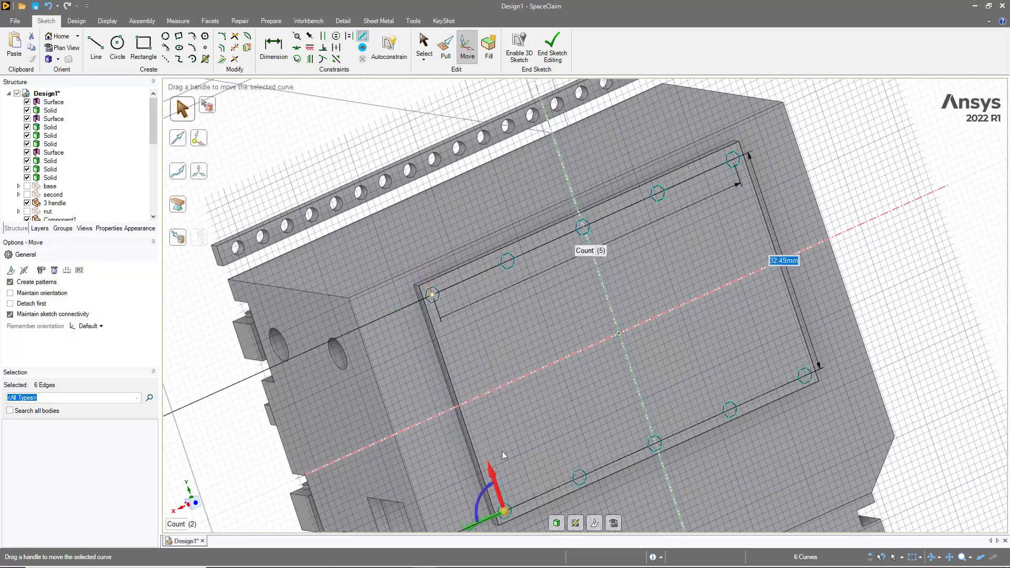
key(p)
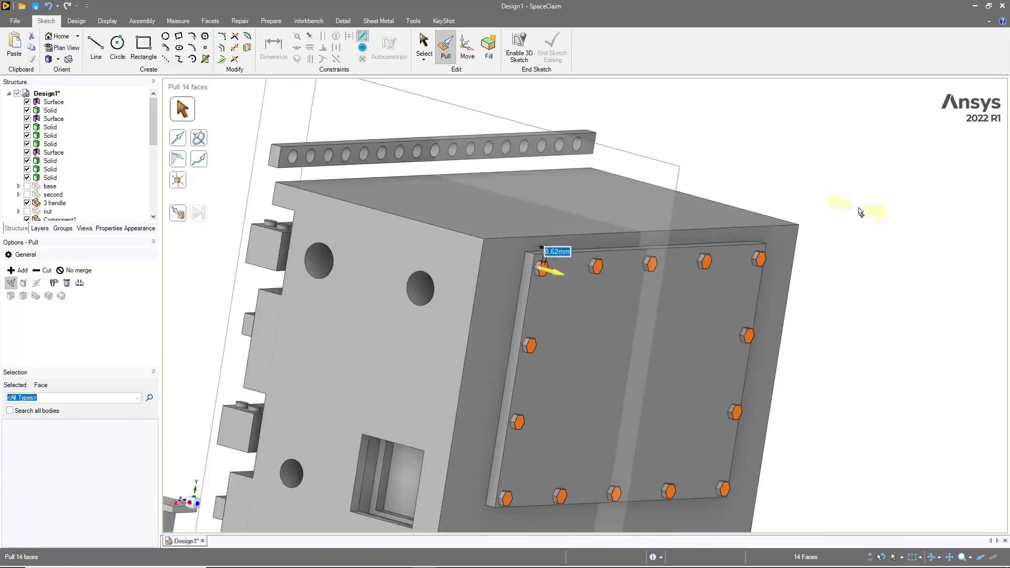
key(k)
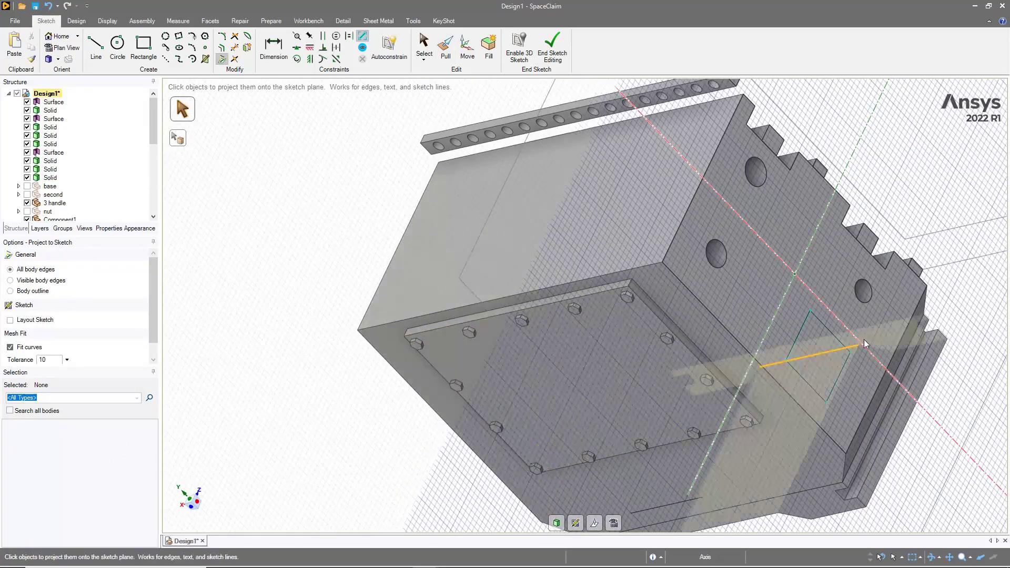
key(p)
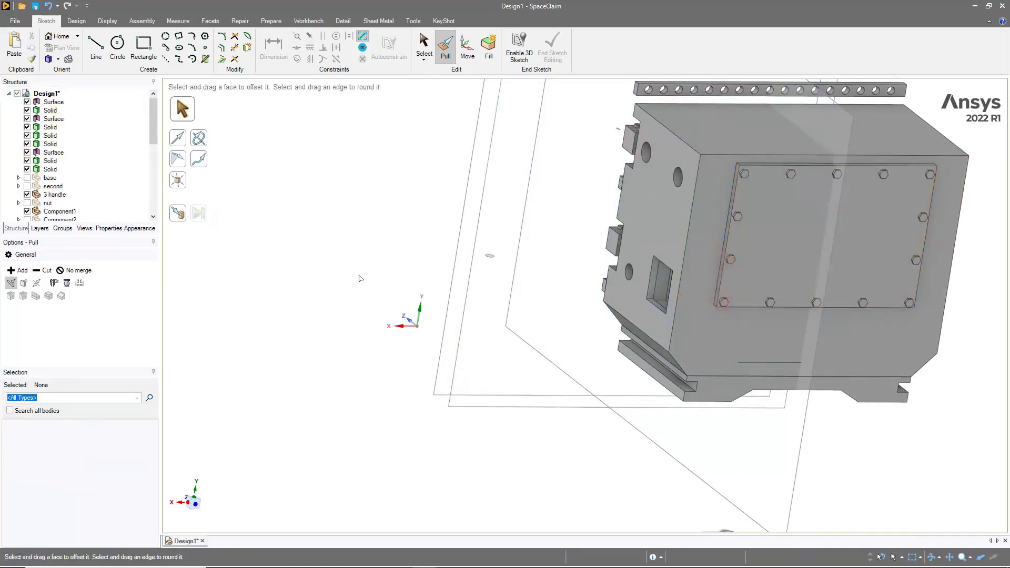
Step: Extrude the small sketched rectangles on the column's stepped rails
scroll(30, 184, down, 5)
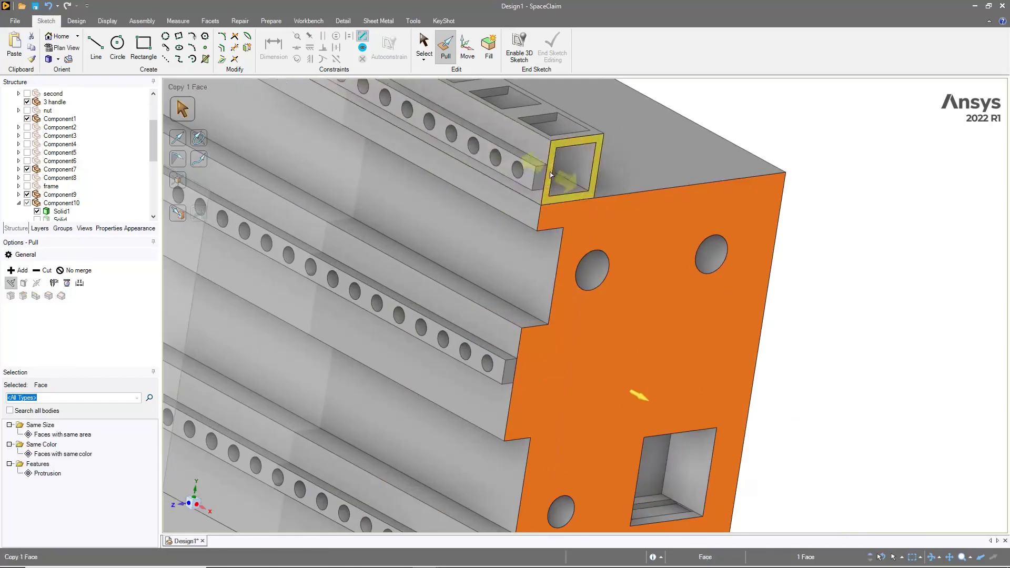
scroll(527, 277, up, 2)
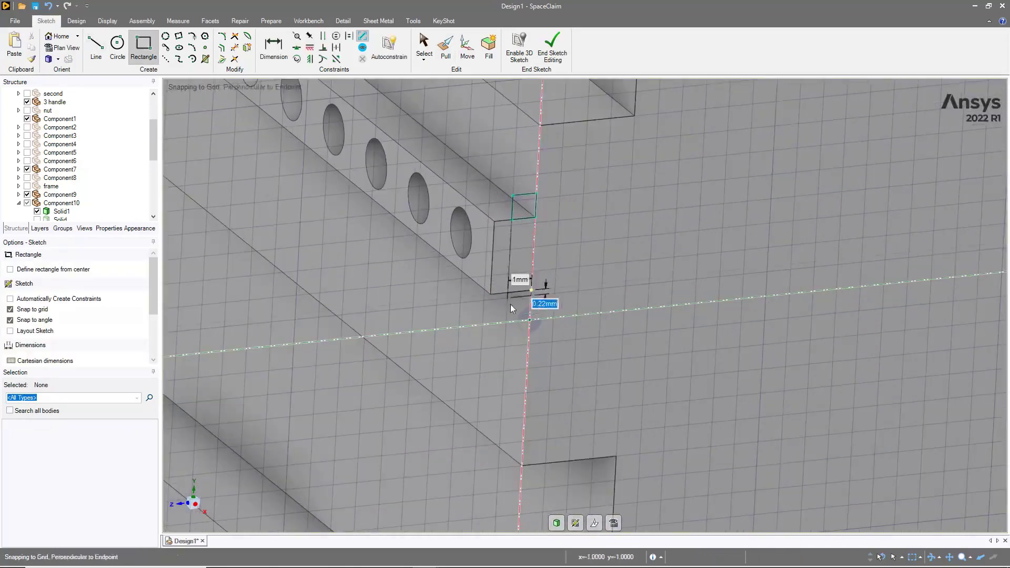
scroll(510, 304, down, 5)
scroll(572, 150, up, 3)
scroll(572, 149, down, 3)
scroll(538, 267, up, 3)
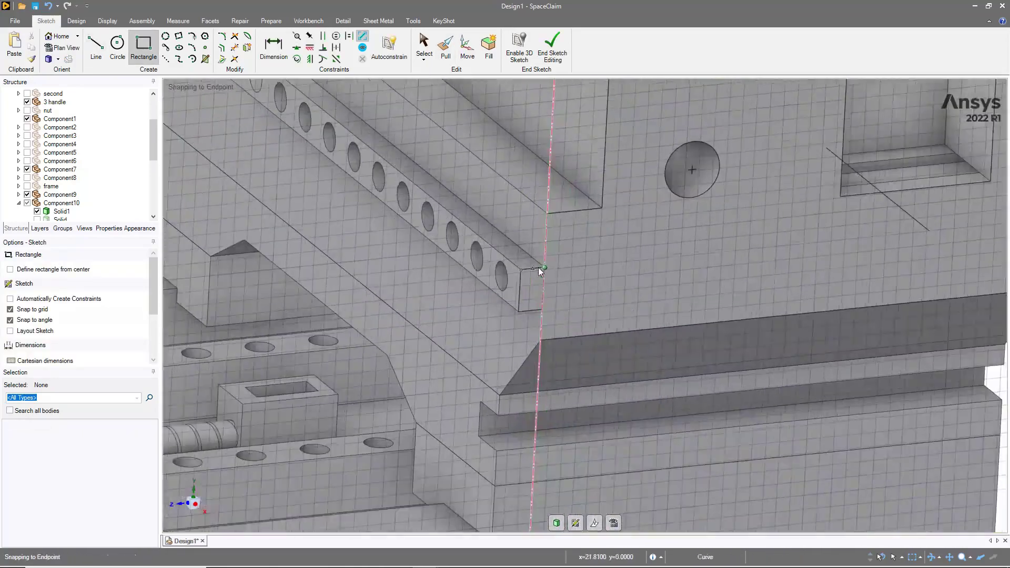
scroll(541, 339, up, 2)
key(p)
scroll(560, 221, up, 2)
scroll(560, 222, down, 3)
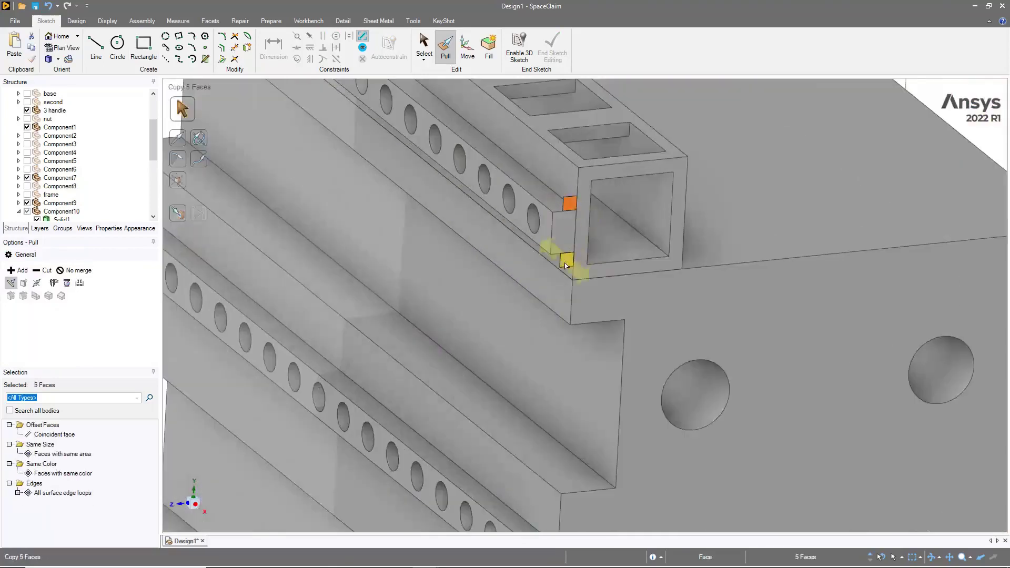
scroll(634, 243, down, 2)
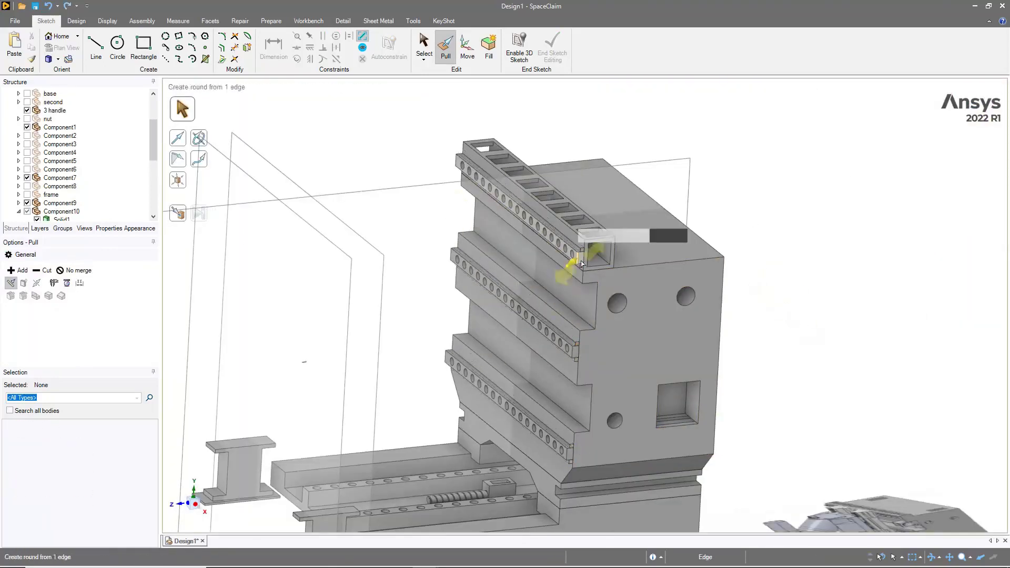
scroll(581, 263, up, 2)
scroll(577, 219, up, 3)
click(536, 245)
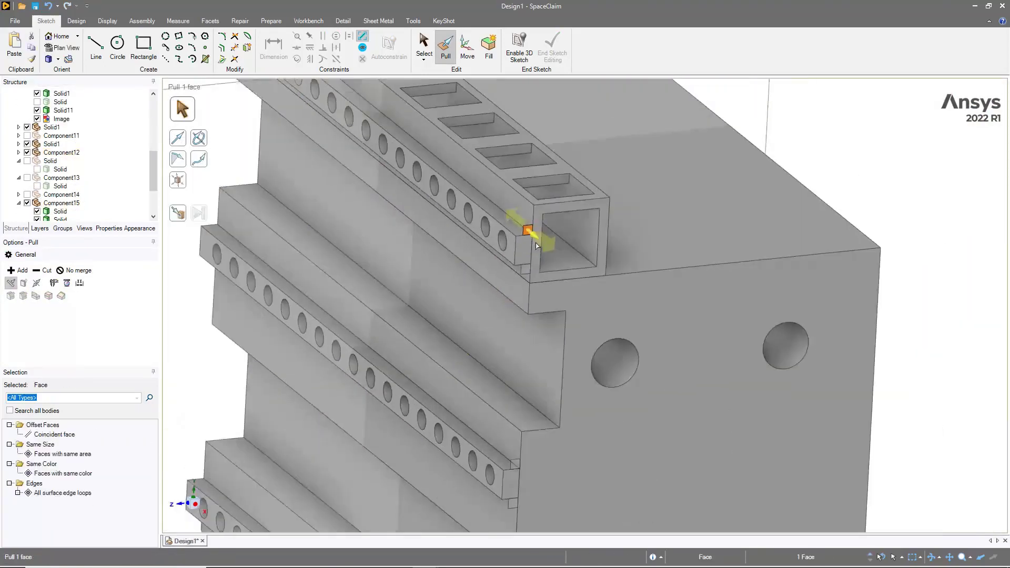
scroll(536, 246, down, 5)
scroll(559, 263, up, 3)
Step: Combine all bodies with the slab under the column as the target
key(ctrl+a)
scroll(558, 263, up, 2)
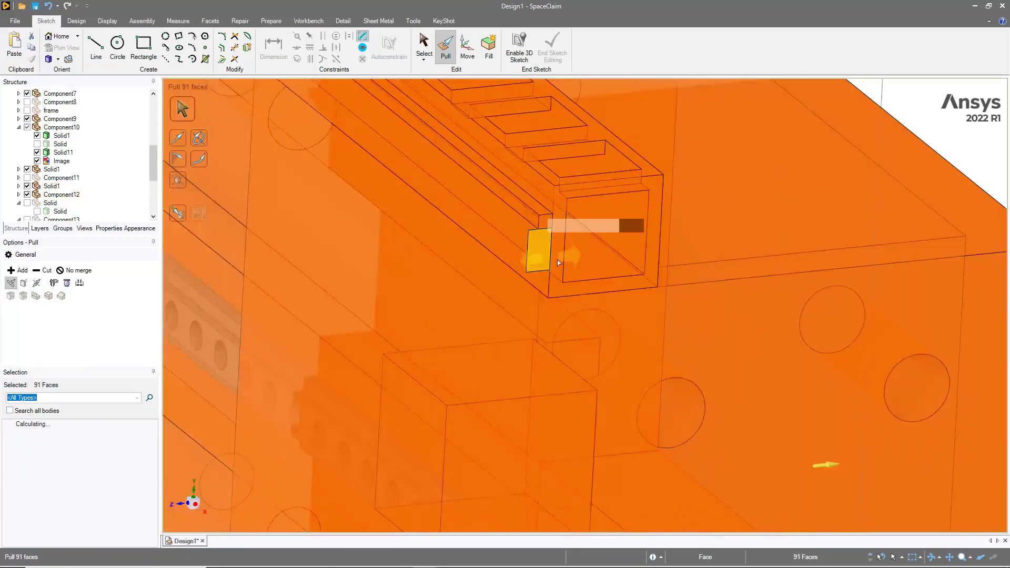
scroll(559, 263, down, 3)
key(i)
scroll(702, 294, down, 3)
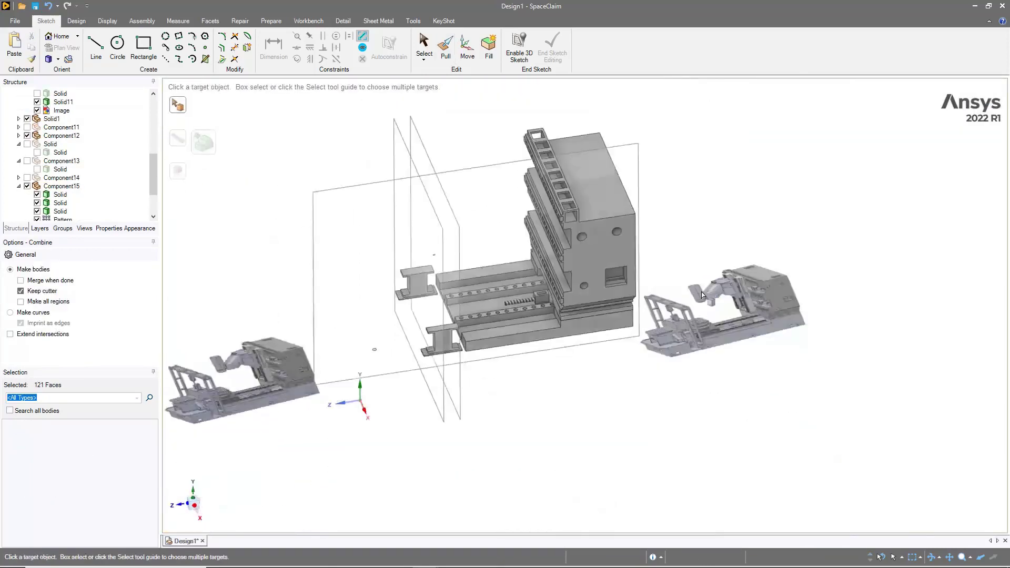
scroll(702, 294, up, 5)
key(l)
scroll(548, 219, up, 3)
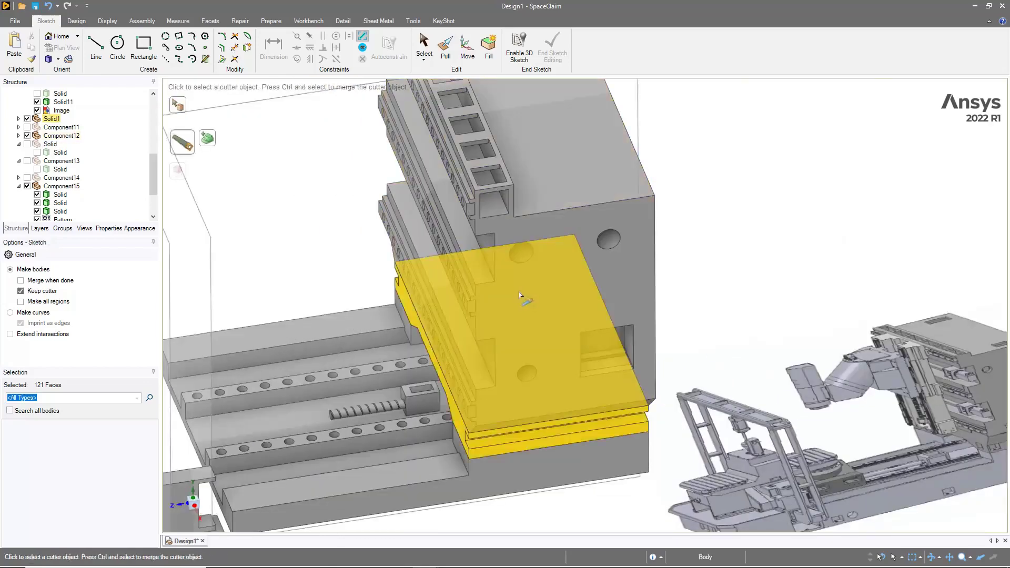
click(523, 295)
scroll(547, 283, up, 3)
key(p)
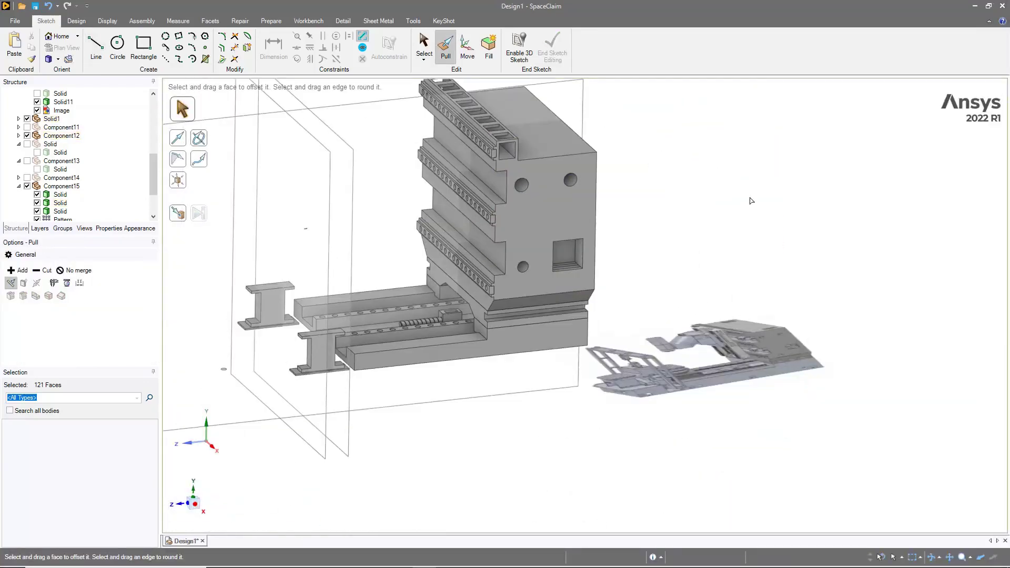
Step: Draw a small tab outline beside the rail box on the column's top face, then exit the sketch
scroll(619, 300, up, 5)
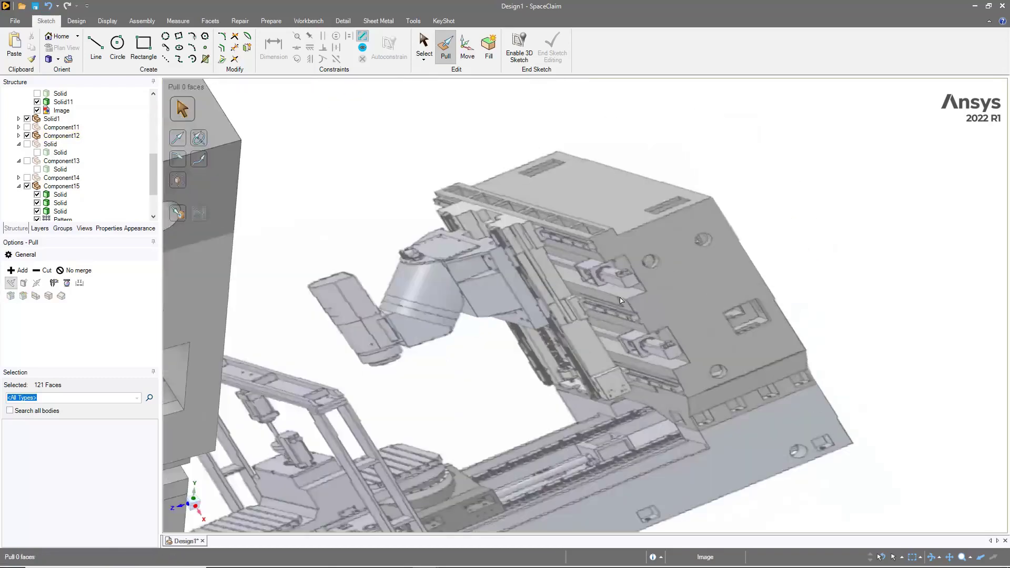
key(l)
click(633, 392)
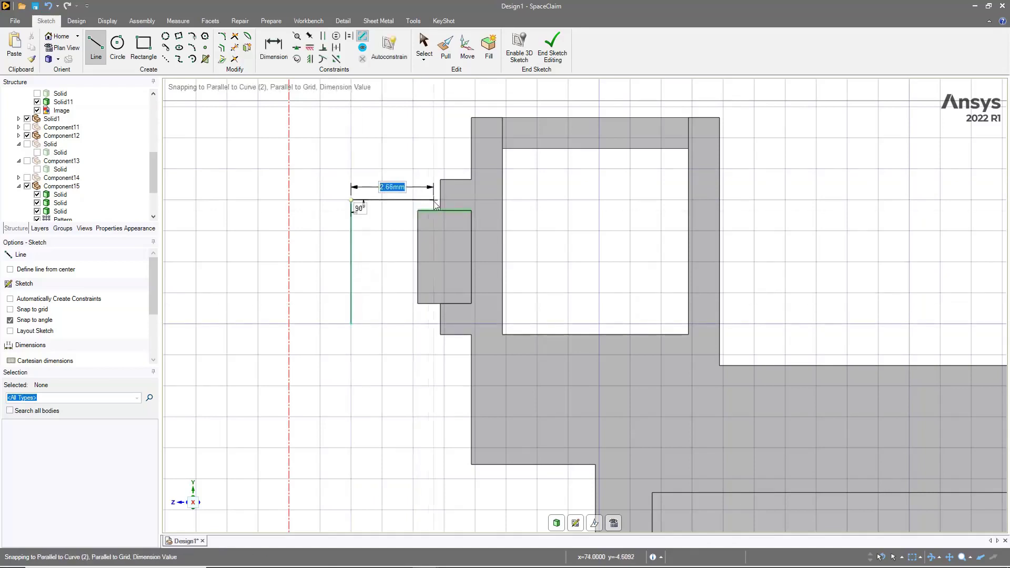
click(435, 303)
scroll(435, 307, down, 3)
scroll(395, 266, down, 3)
key(p)
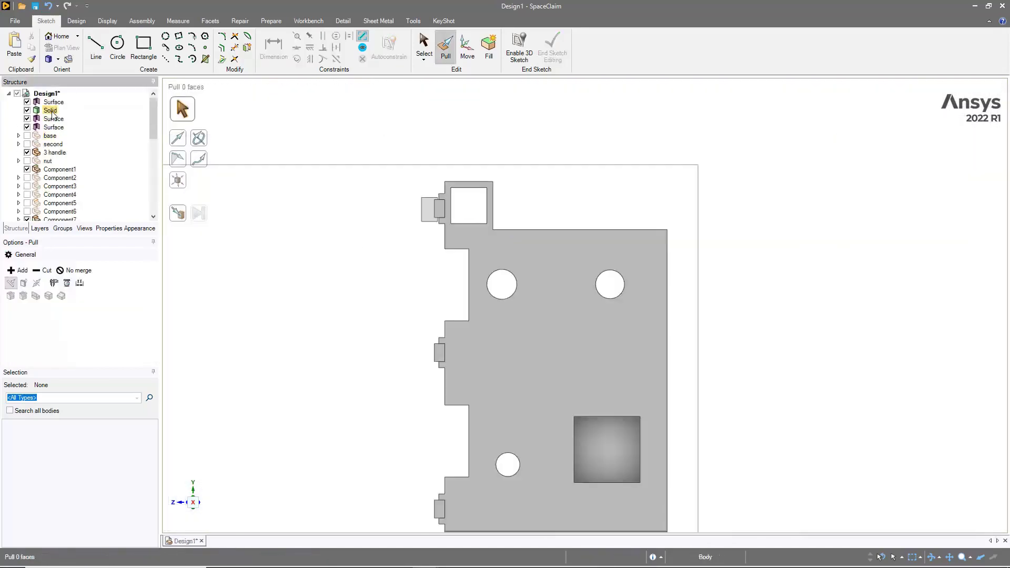
mouse_move(518, 307)
middle_down()
mouse_move(353, 280)
mouse_move(498, 231)
middle_up()
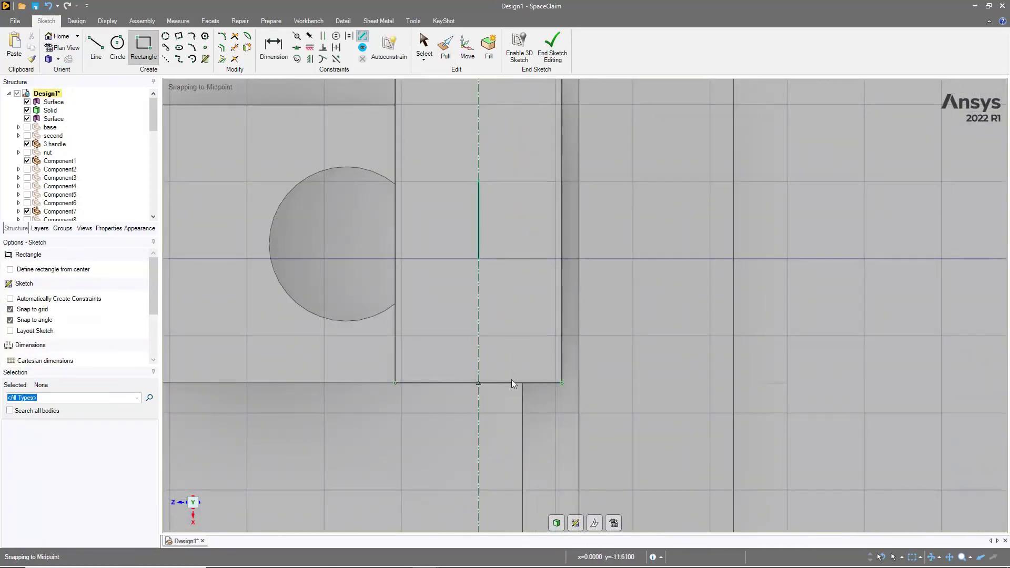
Step: Trim the stray line, finish the rectangle around the screw end, and leave the sketch
scroll(511, 383, down, 3)
key(t)
click(540, 298)
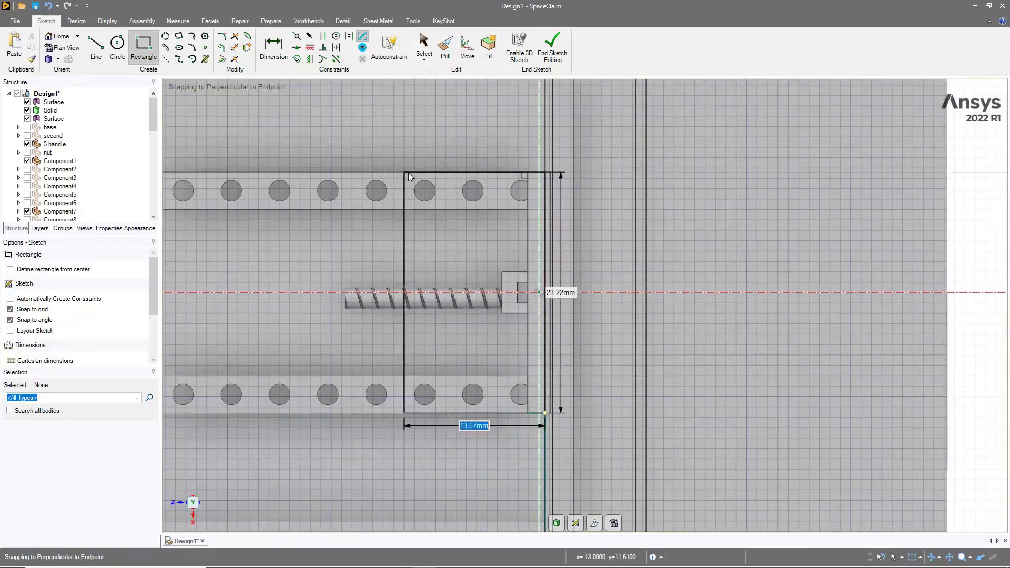
click(416, 172)
key(p)
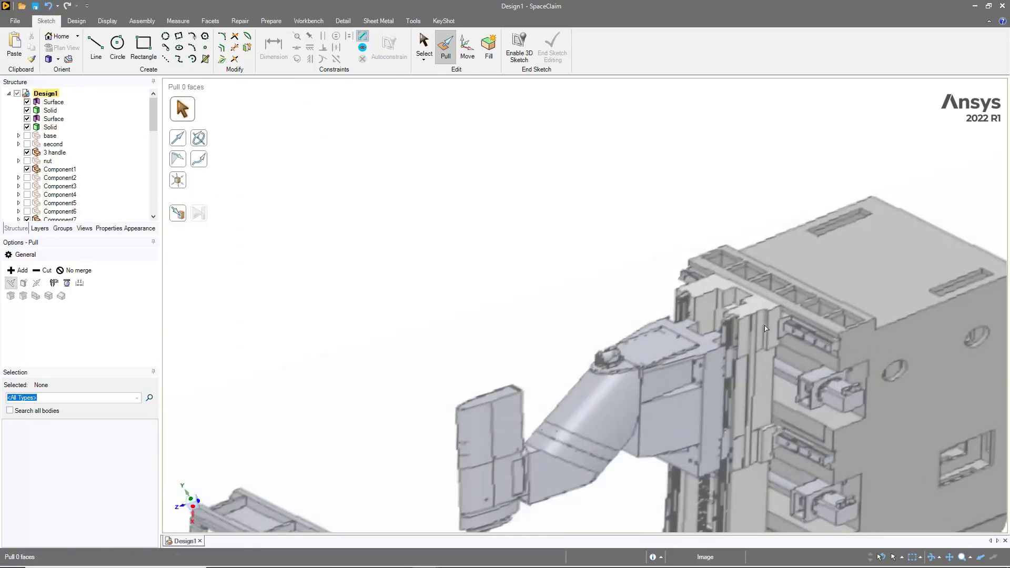
scroll(711, 368, down, 3)
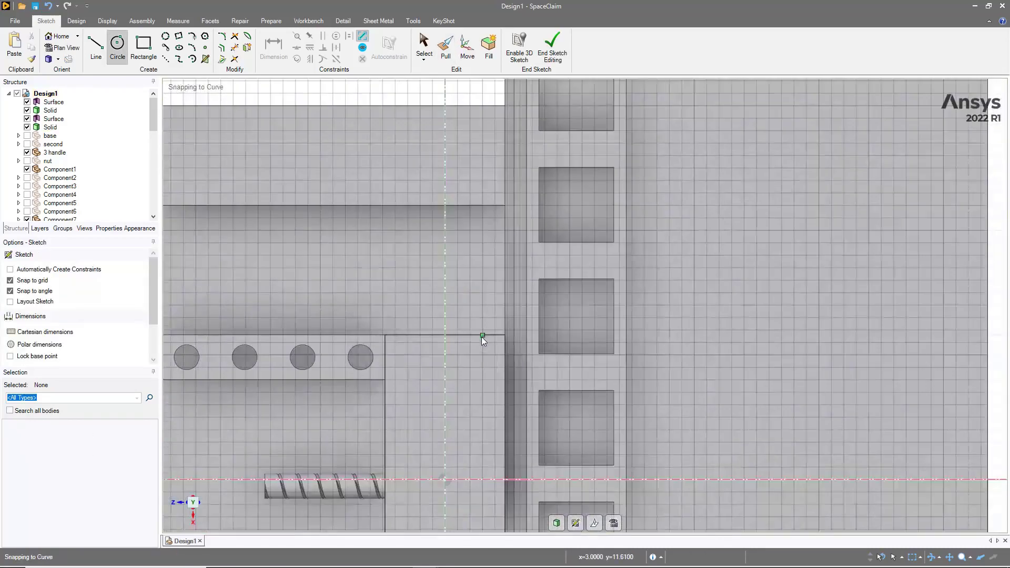
Step: Draw the stepped slide profile on the block face, starting with a 2mm vertical segment
key(l)
click(482, 336)
scroll(463, 326, up, 5)
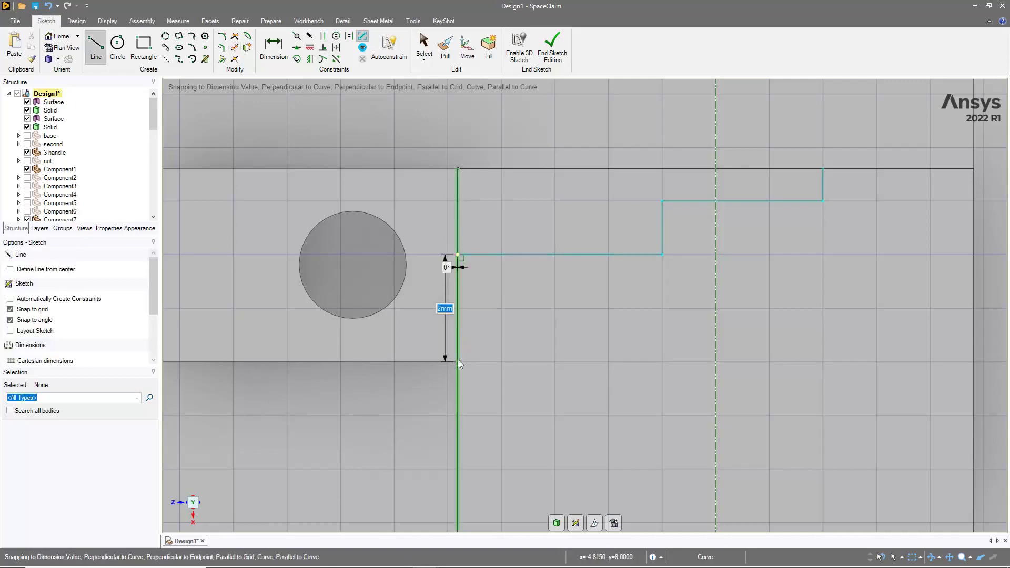
scroll(610, 418, down, 2)
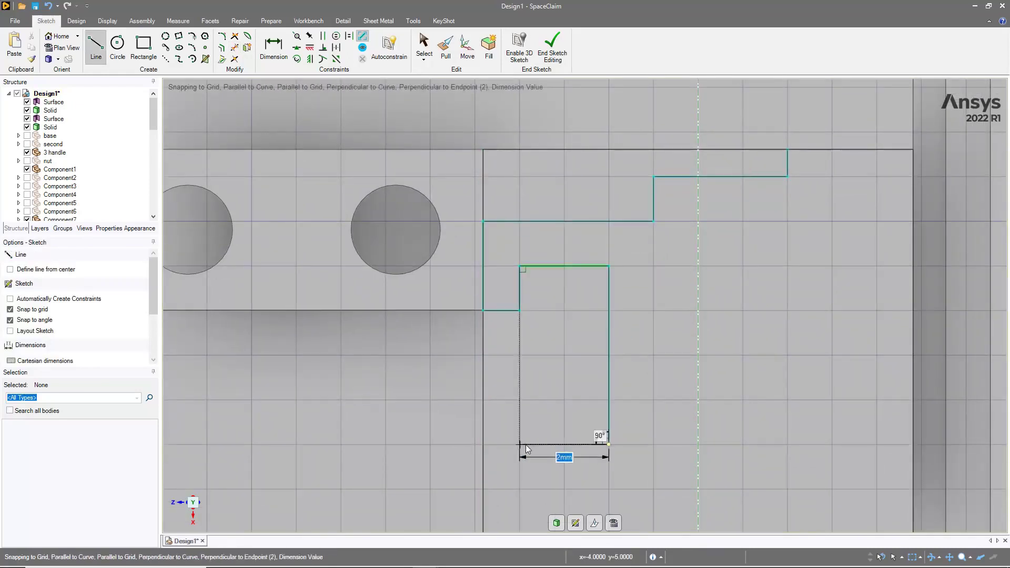
scroll(504, 414, down, 1)
click(504, 414)
scroll(617, 425, down, 3)
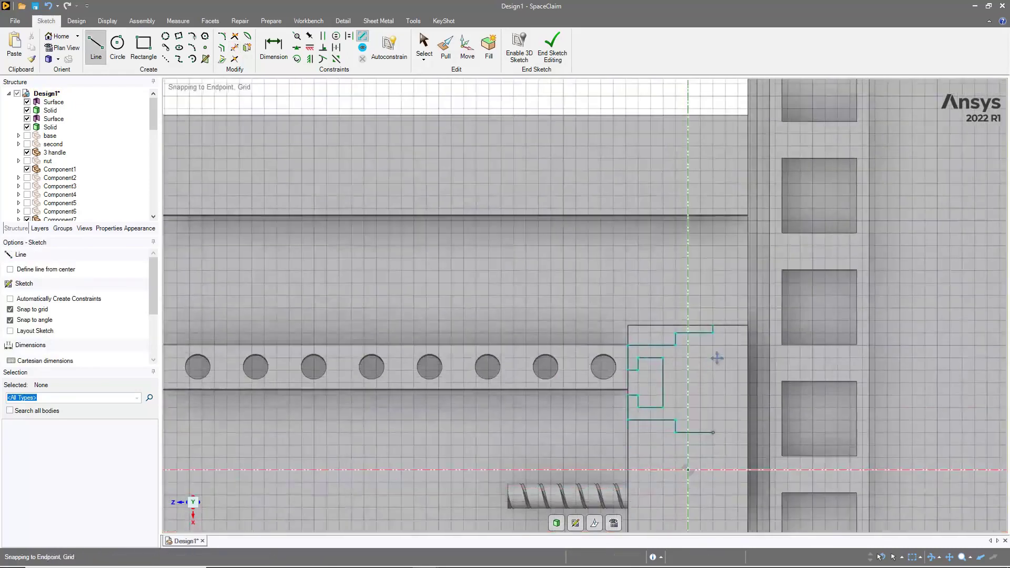
scroll(752, 383, up, 1)
click(752, 383)
scroll(752, 383, up, 1)
scroll(760, 172, up, 1)
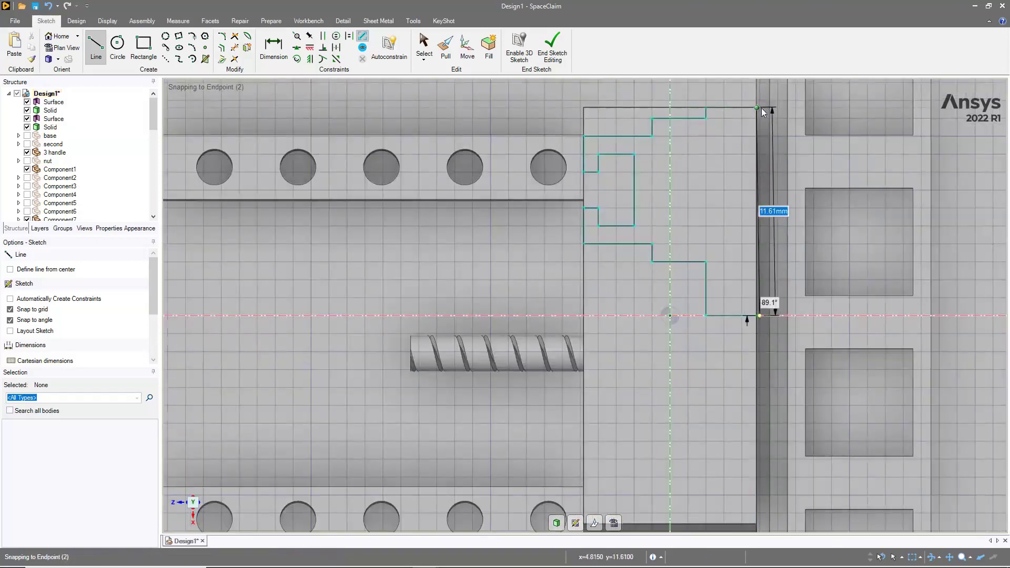
click(757, 108)
scroll(757, 107, up, 1)
click(601, 108)
scroll(672, 321, down, 4)
Step: Mirror the profile, trim extra curves, and copy the notched profile face out as a new piece
key(m)
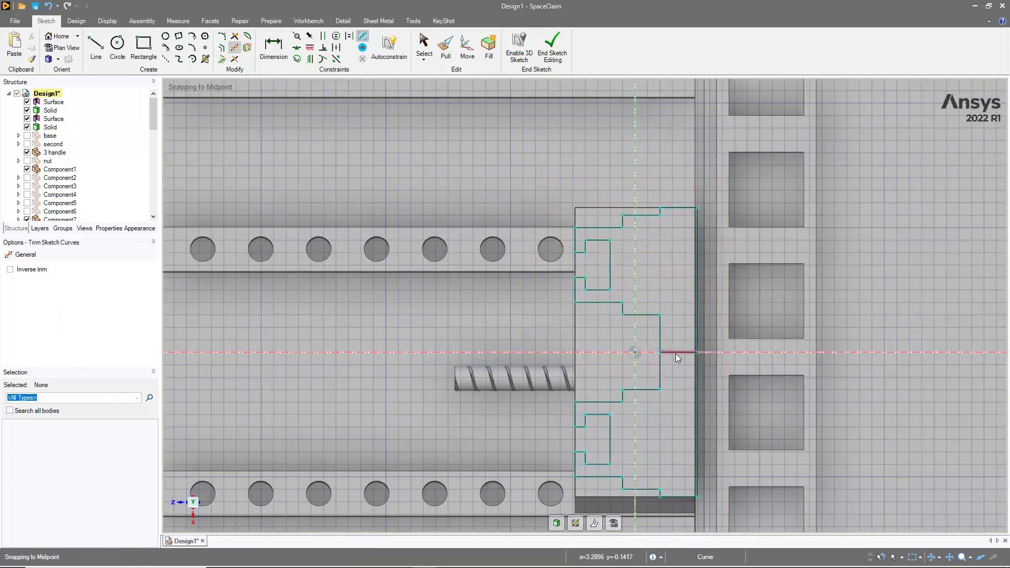
scroll(579, 265, up, 2)
key(t)
scroll(700, 216, down, 2)
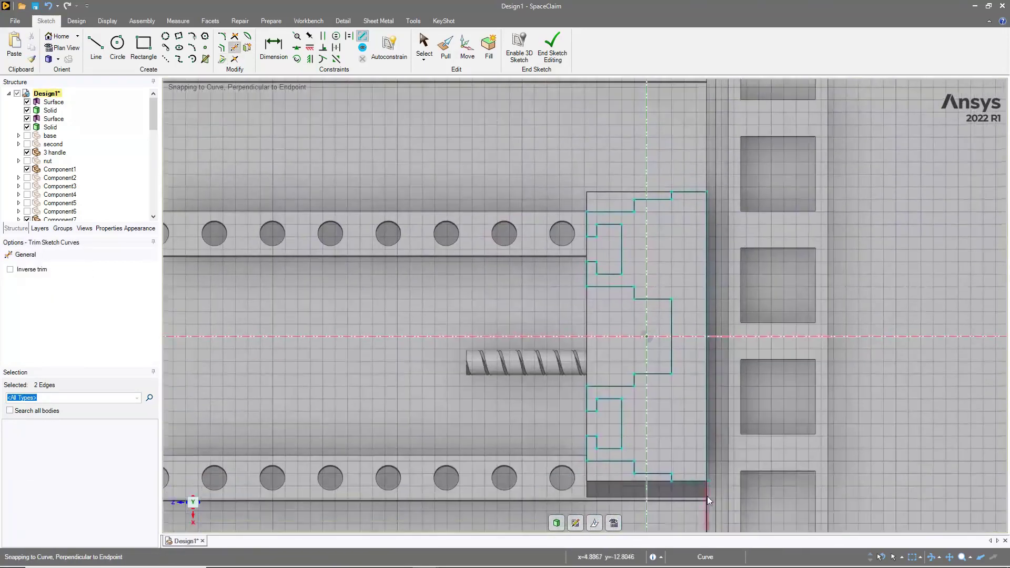
key(p)
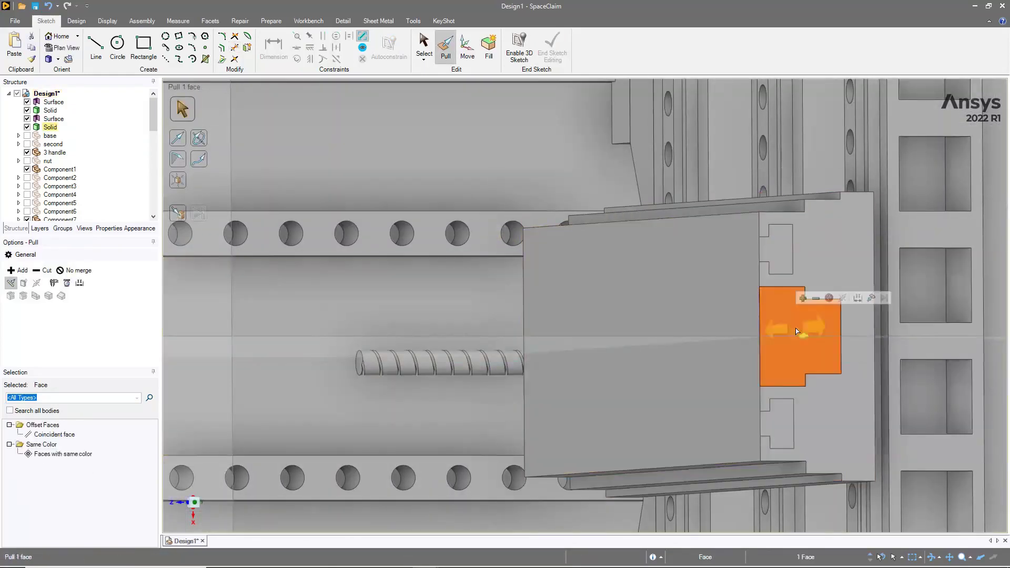
click(683, 348)
key(ctrl+c)
key(ctrl+v)
Step: Sketch a small slot rectangle on the rail and pattern it along the rail
key(h)
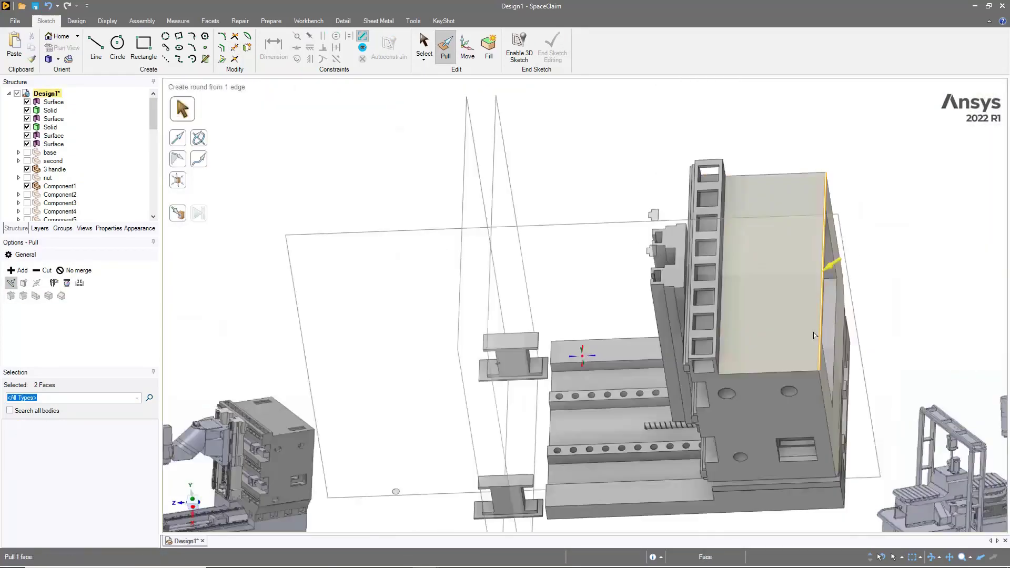
scroll(587, 298, up, 3)
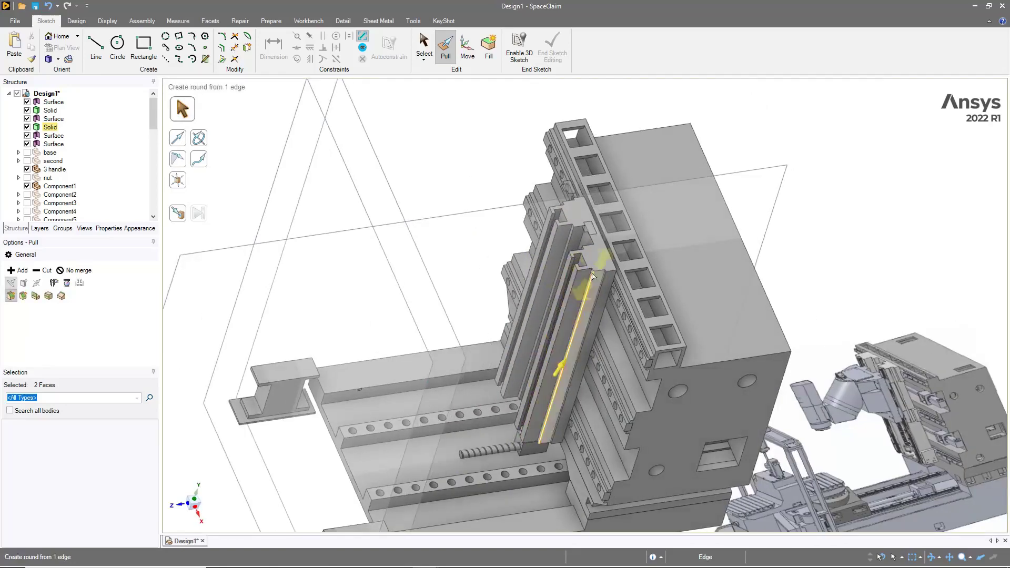
key(r)
scroll(576, 252, up, 3)
click(548, 229)
key(m)
scroll(560, 236, down, 5)
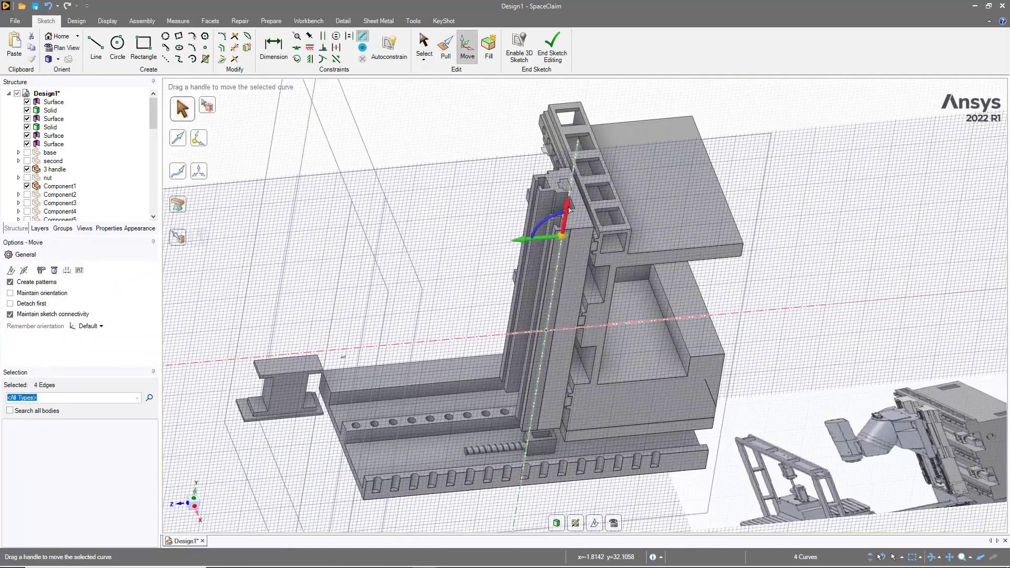
key(d)
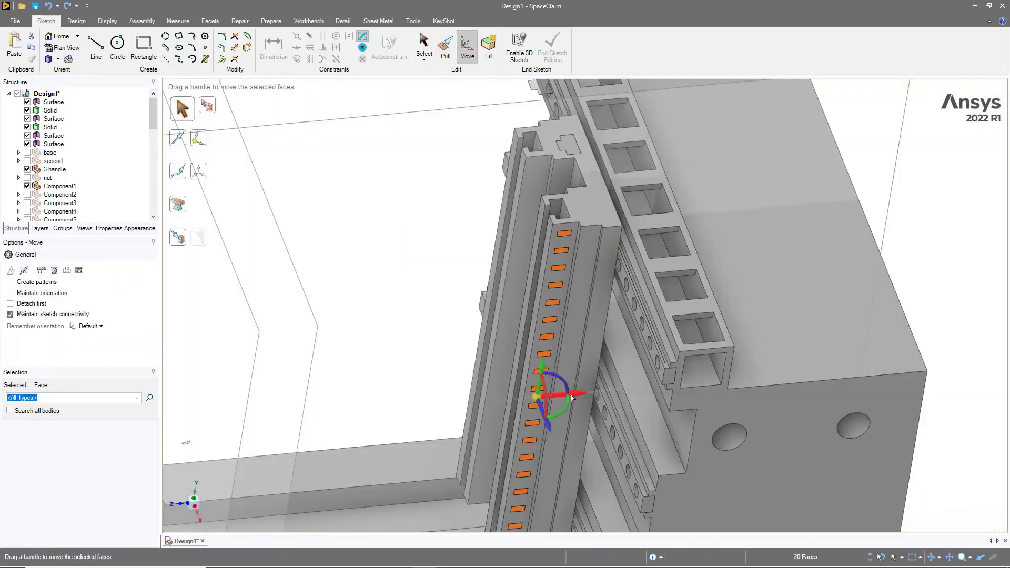
Step: Pull the long rail face to form the slotted vertical rail
key(p)
click(528, 224)
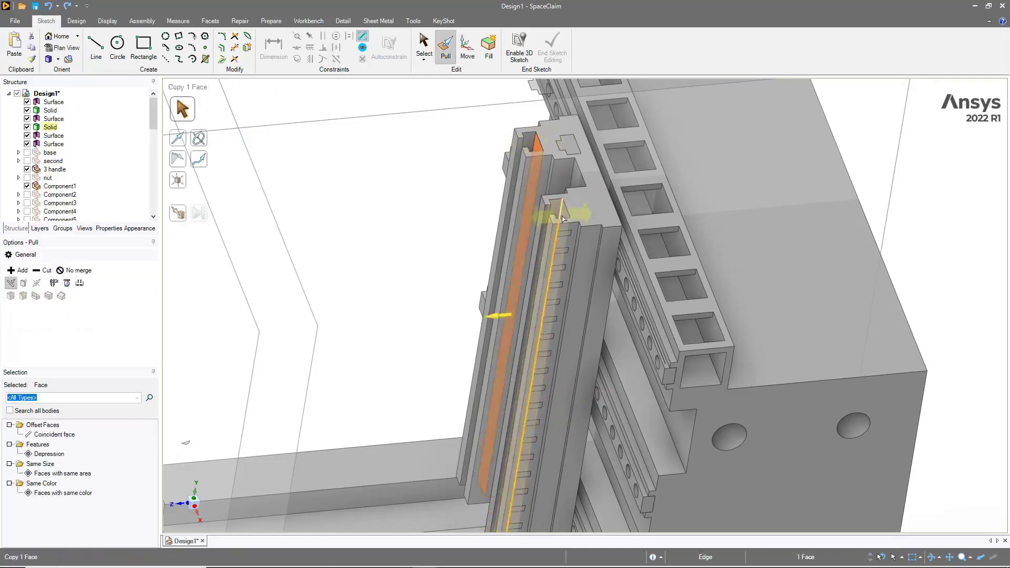
scroll(451, 204, down, 5)
scroll(578, 315, down, 5)
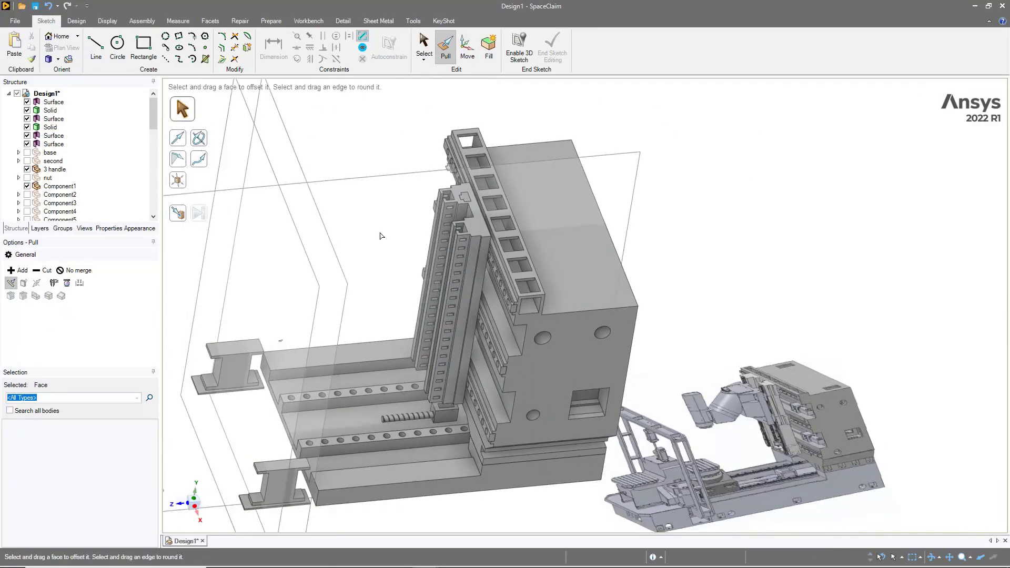
scroll(753, 425, up, 10)
scroll(753, 425, down, 5)
scroll(325, 182, up, 5)
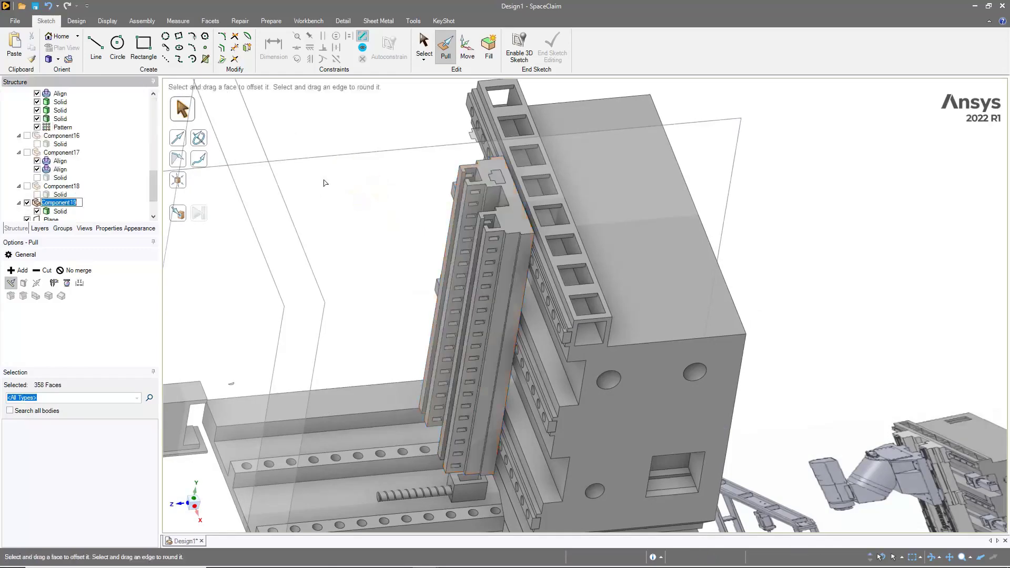
Step: Start a sketch on the column face and project the existing rail edges onto it
key(k)
key(v)
scroll(446, 340, up, 5)
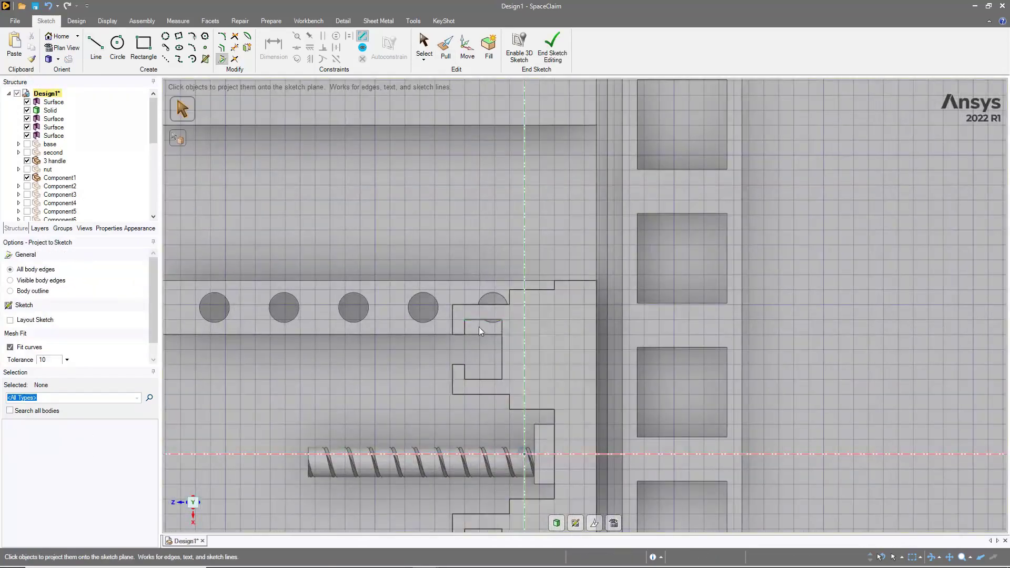
scroll(459, 366, down, 2)
scroll(467, 313, up, 3)
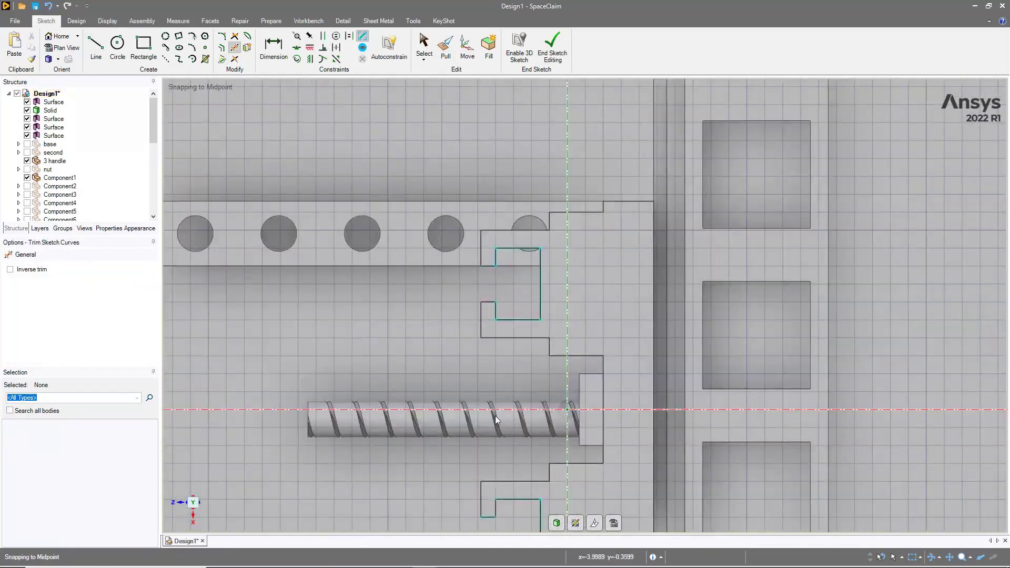
key(l)
scroll(494, 268, down, 3)
scroll(462, 267, up, 4)
Step: Draw the upper and lower notch outlines against the rails and exit the sketch
click(441, 268)
click(441, 226)
click(397, 226)
click(397, 355)
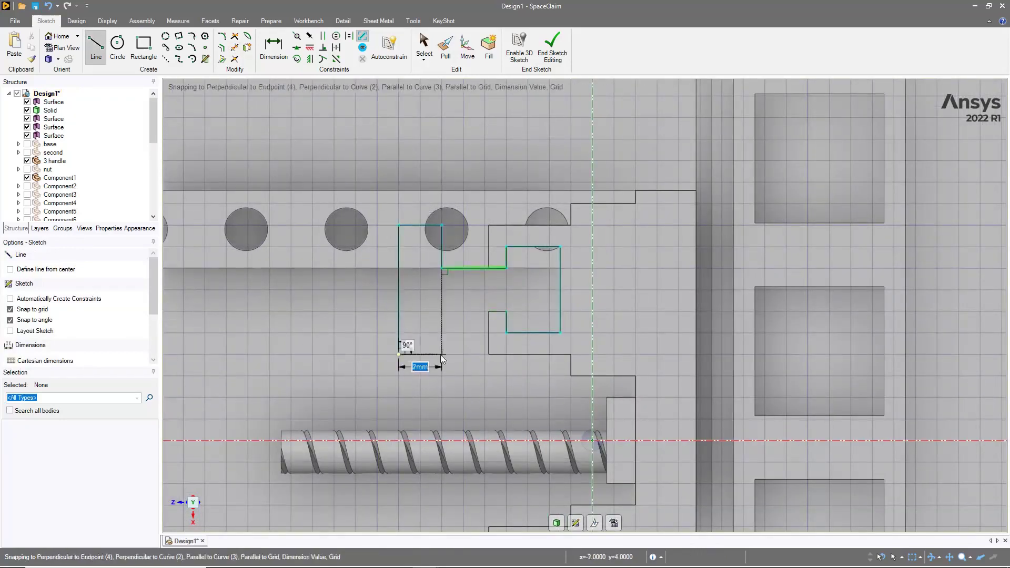
click(441, 354)
scroll(474, 316, down, 3)
click(540, 372)
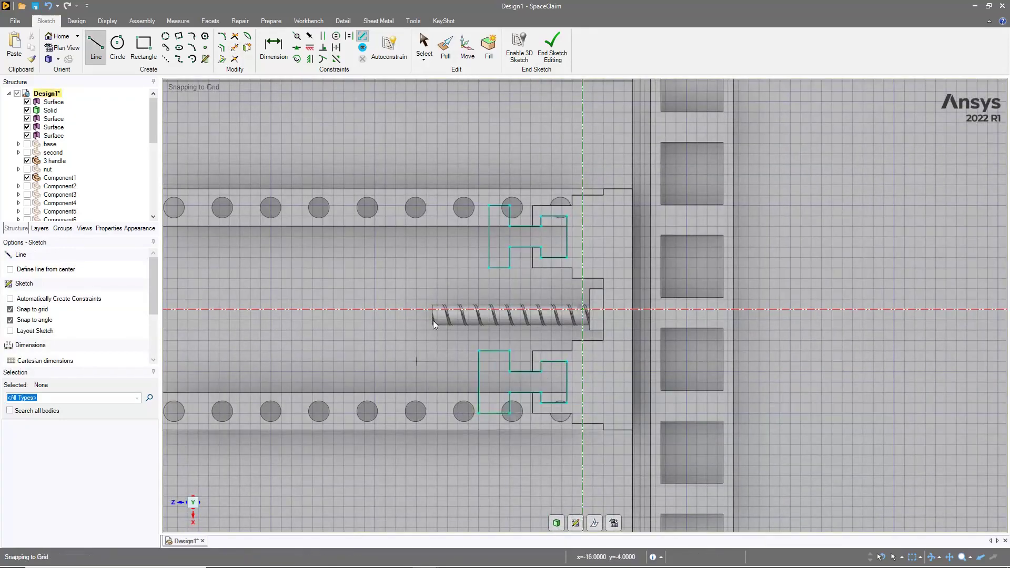
scroll(542, 396, up, 3)
key(p)
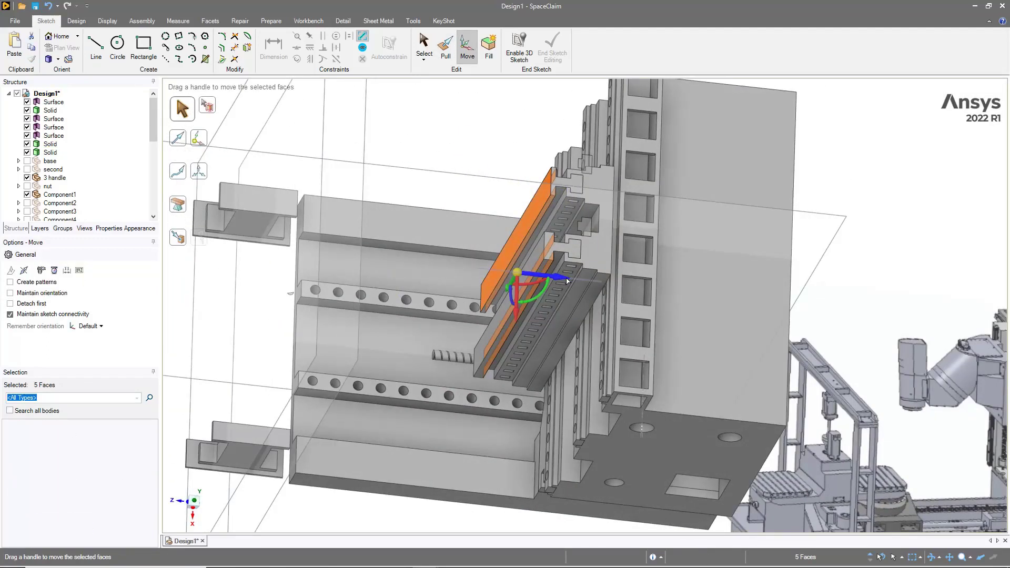
Step: View along X, start a line sketch, shift its plane along the rail, and view it face-on
click(197, 506)
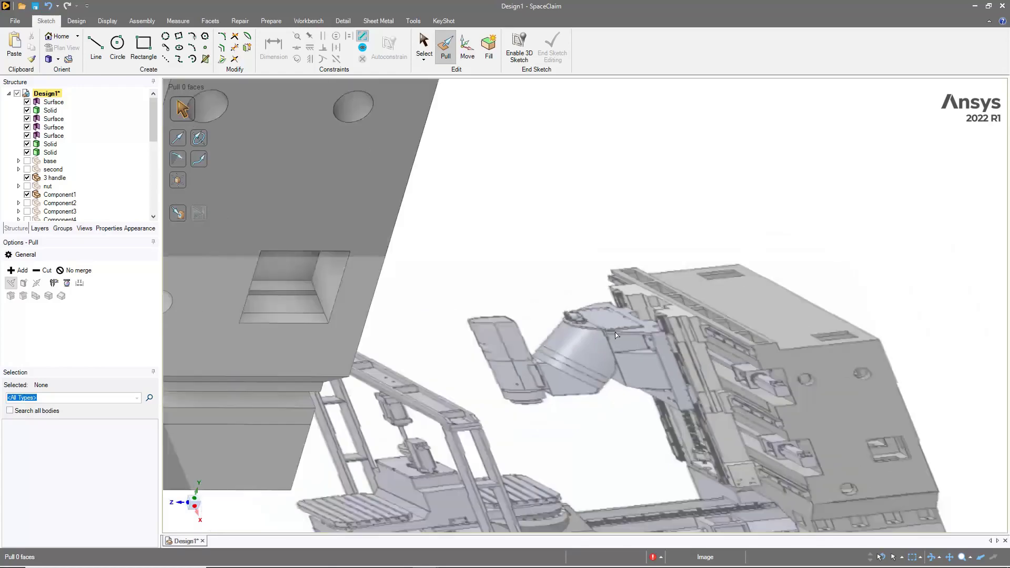
key(l)
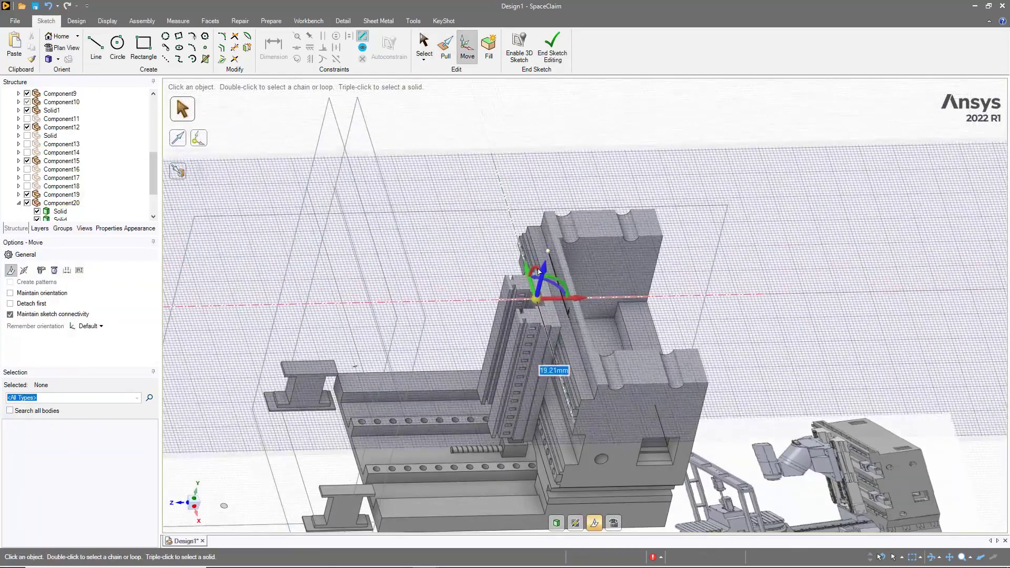
drag(538, 270, 549, 250)
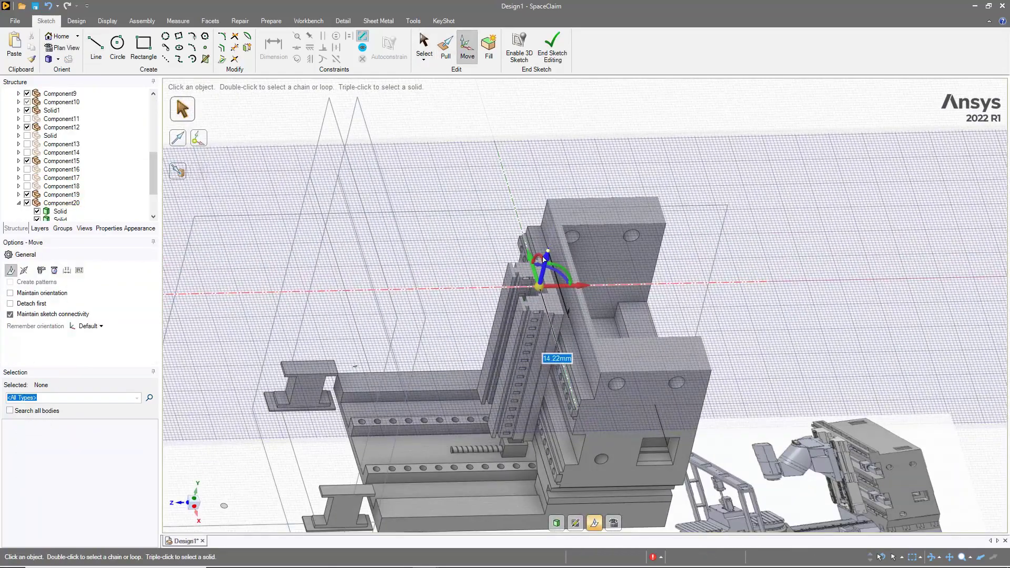
key(v)
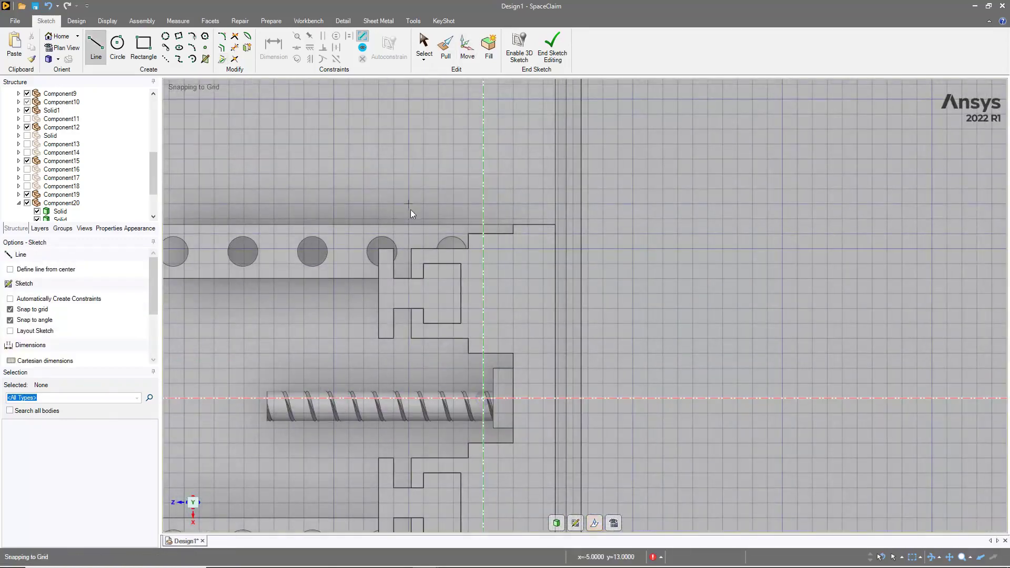
Step: Place the carriage profile corners around the rails and pull the sketched regions
click(379, 338)
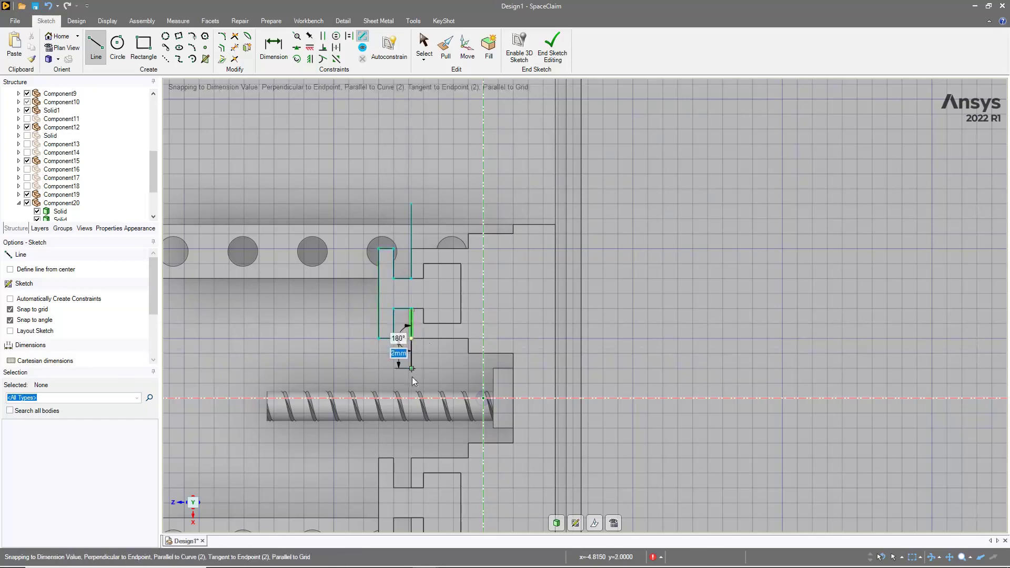
scroll(447, 401, down, 2)
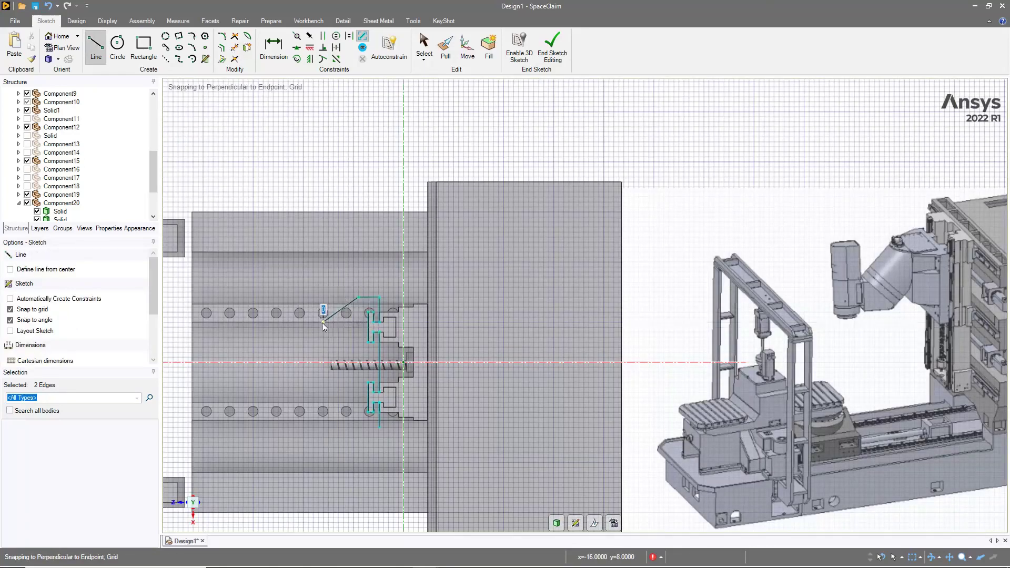
click(323, 322)
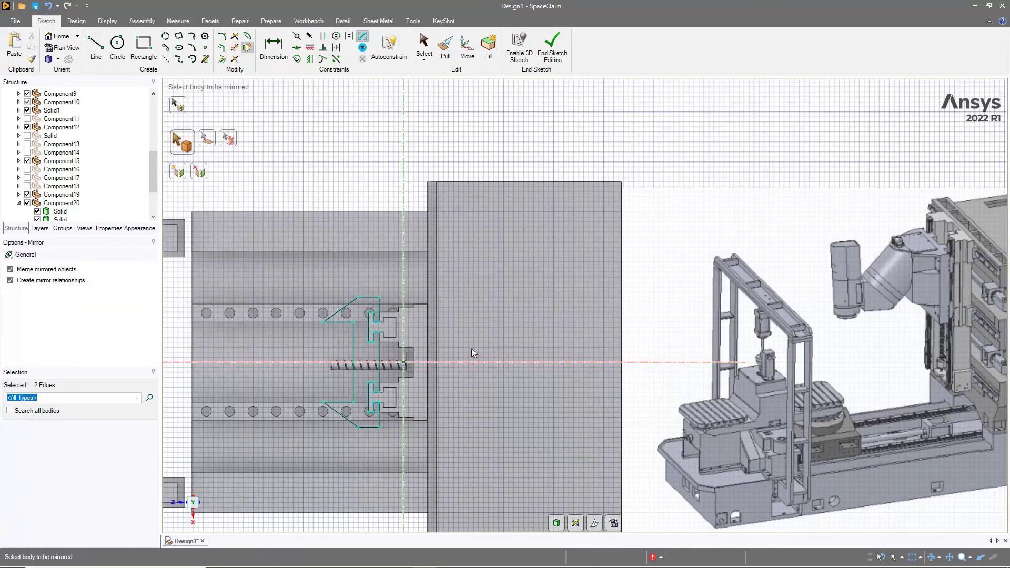
key(p)
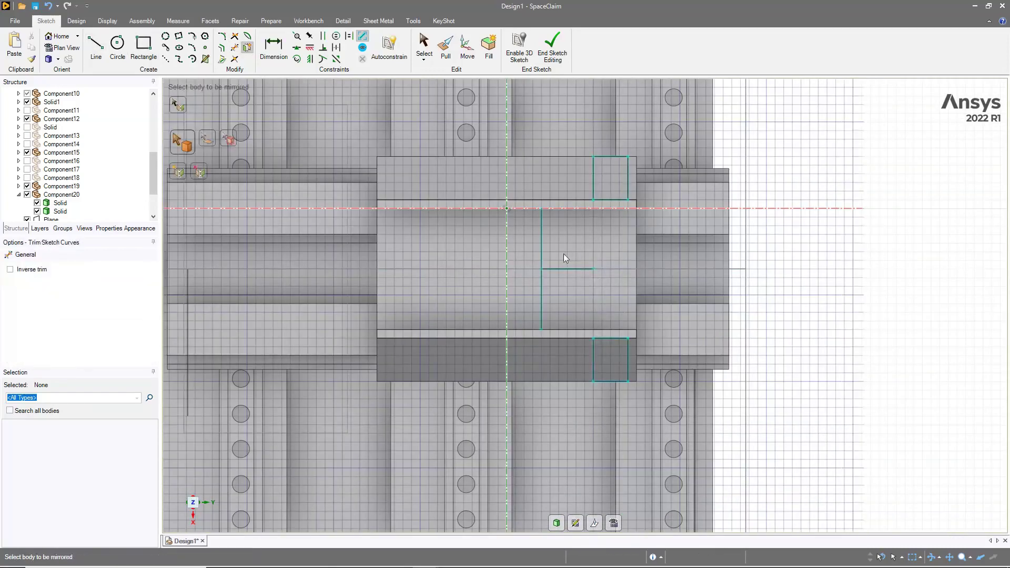
key(p)
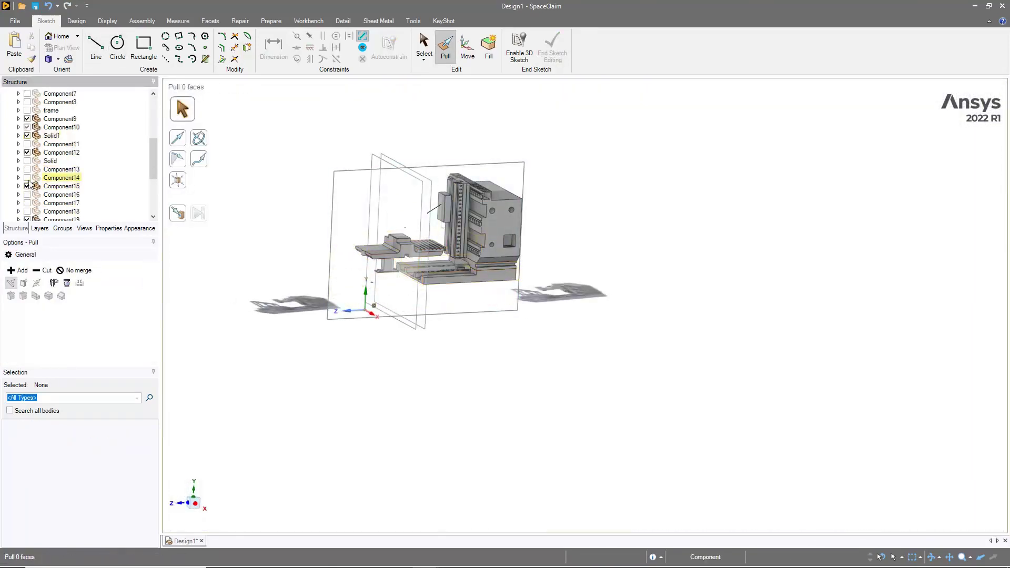
Step: Sketch a rectangle on the cylinder top and pull it into the square plate
key(p)
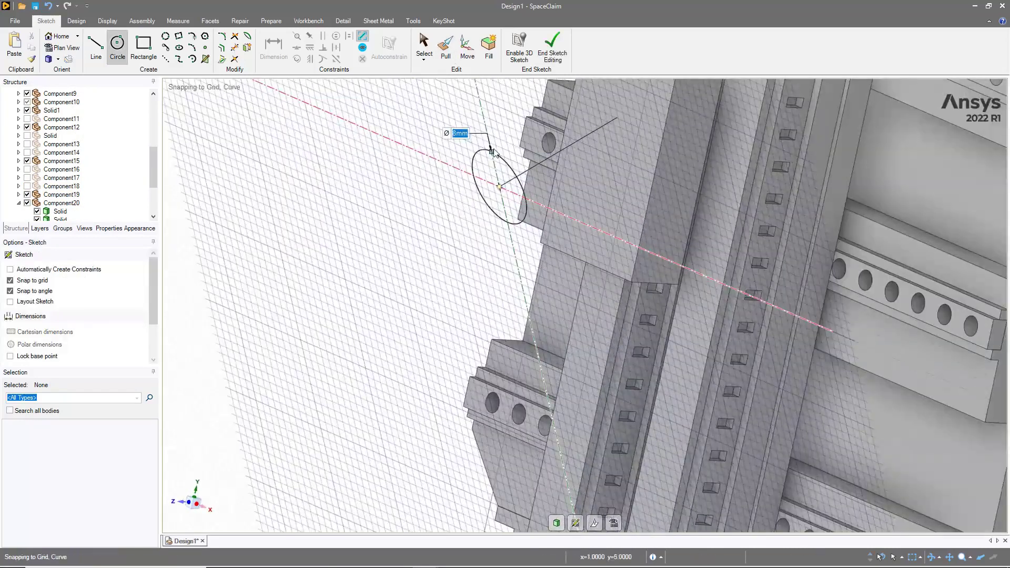
key(k)
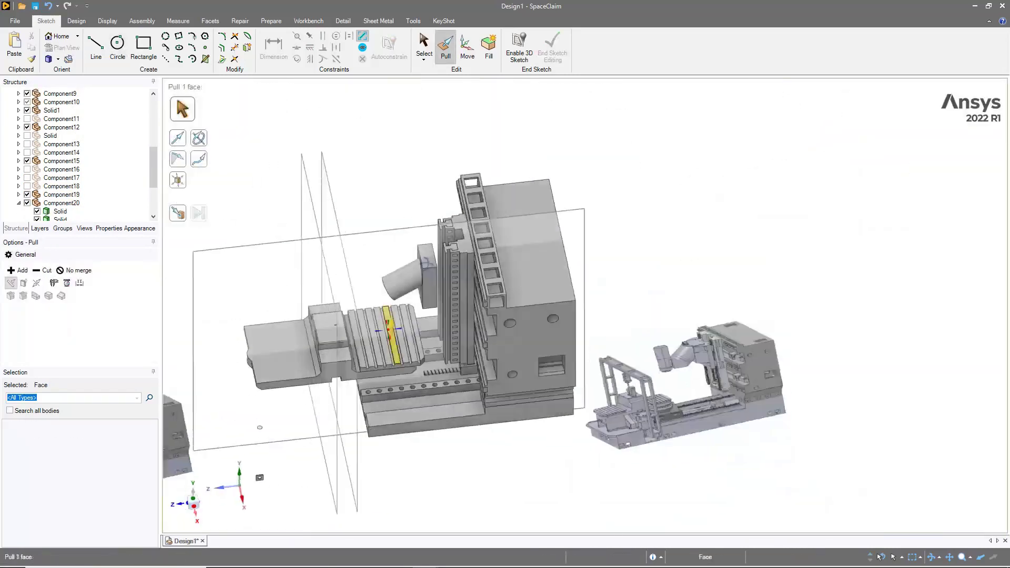
click(395, 276)
key(r)
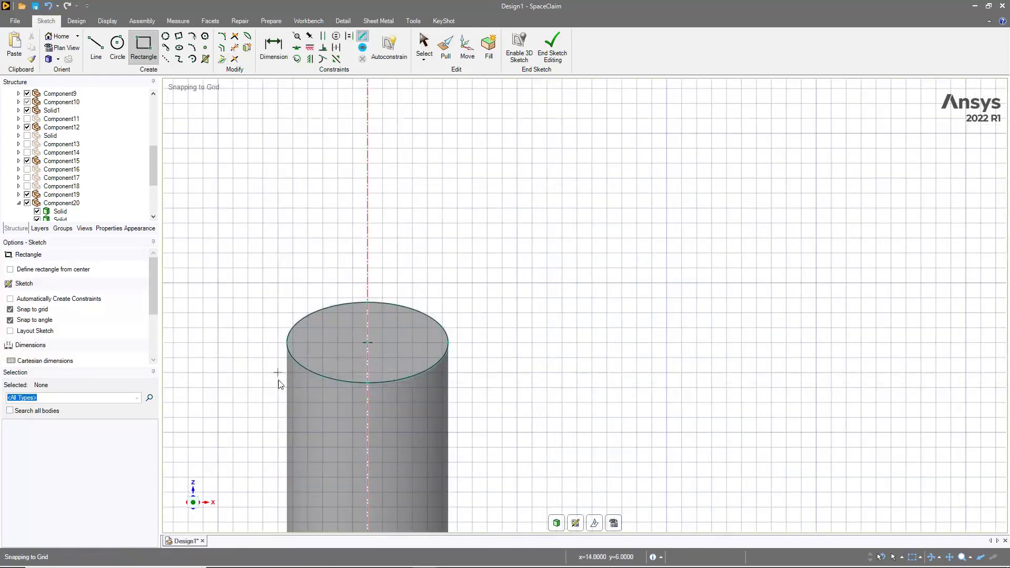
click(459, 288)
key(p)
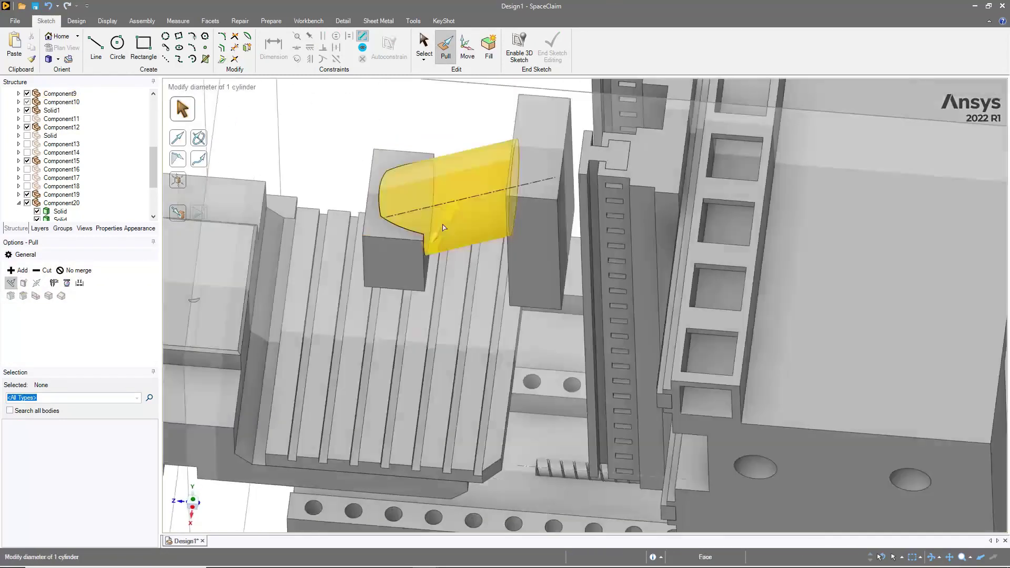
Step: Sketch a circle through the spindle arm, pull it into a boss, and undo a failed face move
key(k)
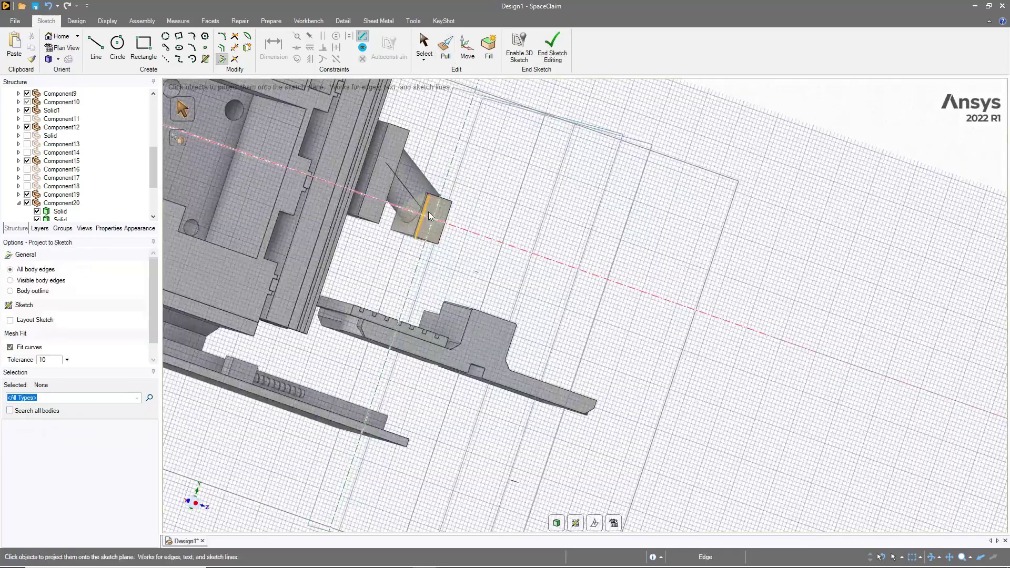
key(t)
key(c)
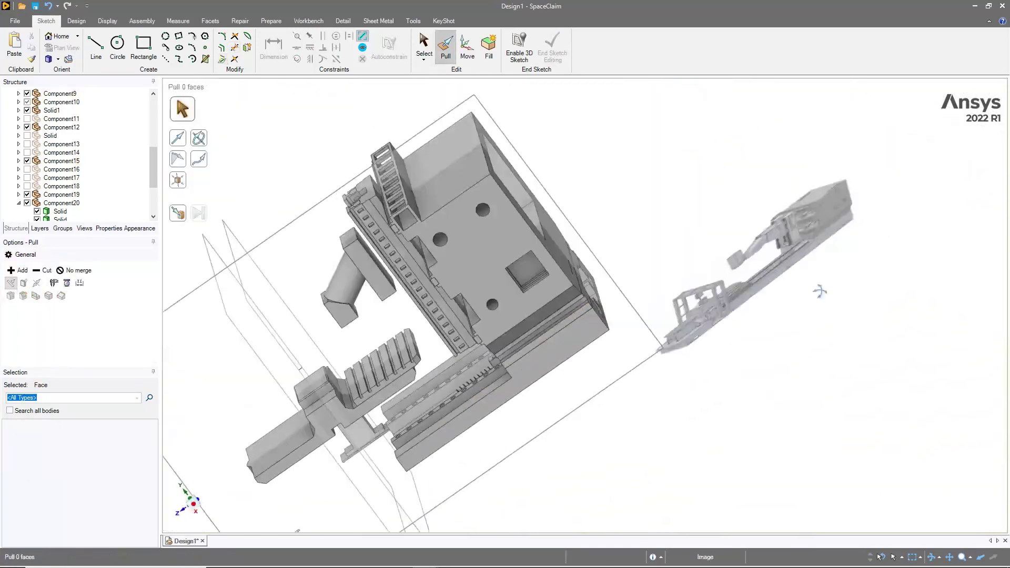
key(p)
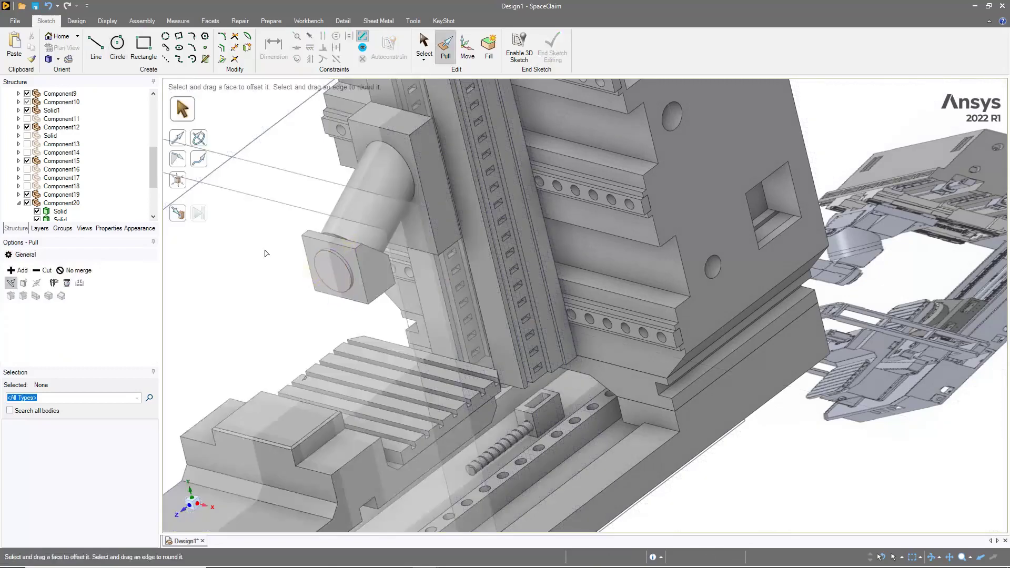
drag(332, 263, 255, 279)
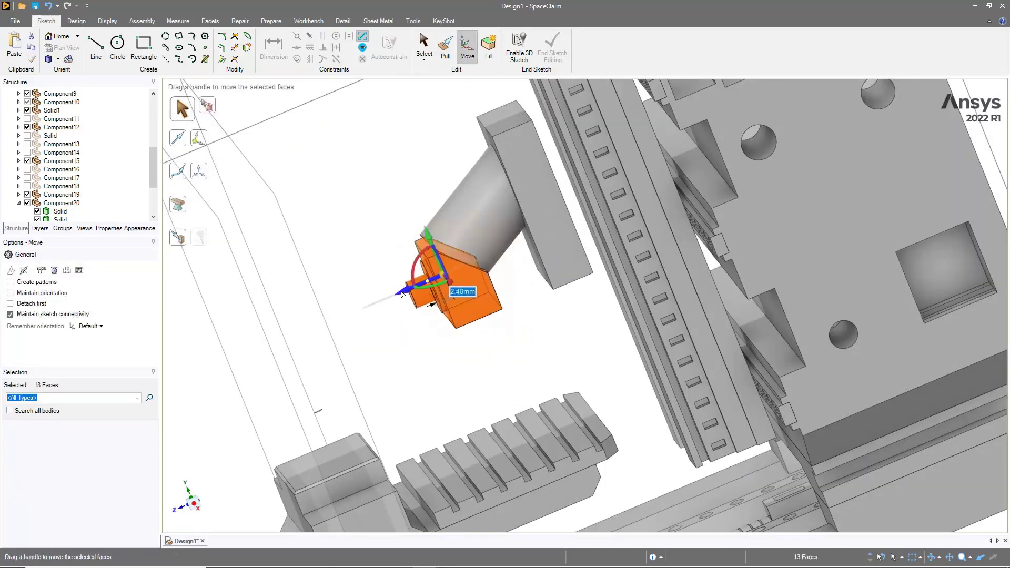
middle_drag(403, 270, 437, 291)
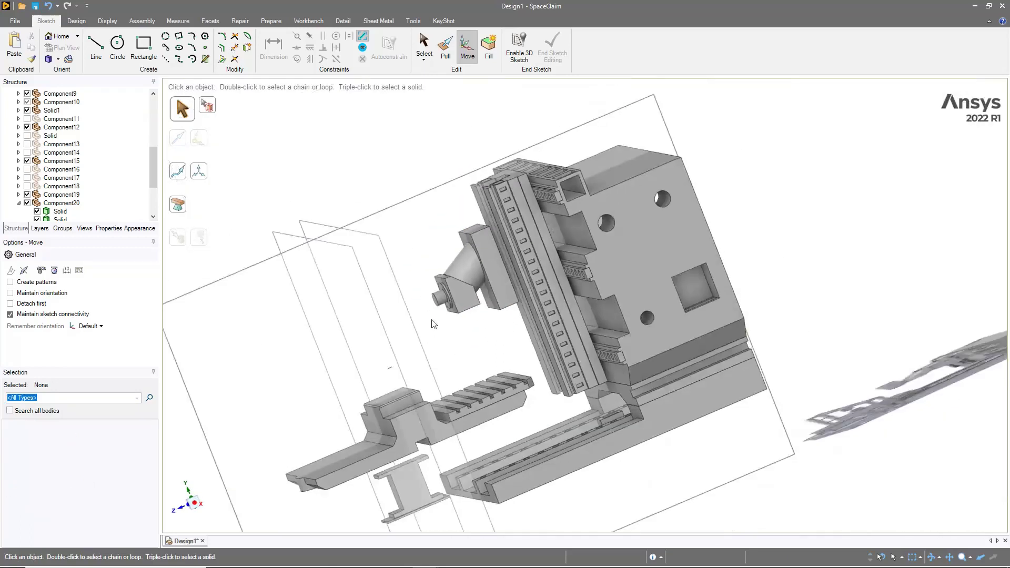
drag(446, 229, 477, 269)
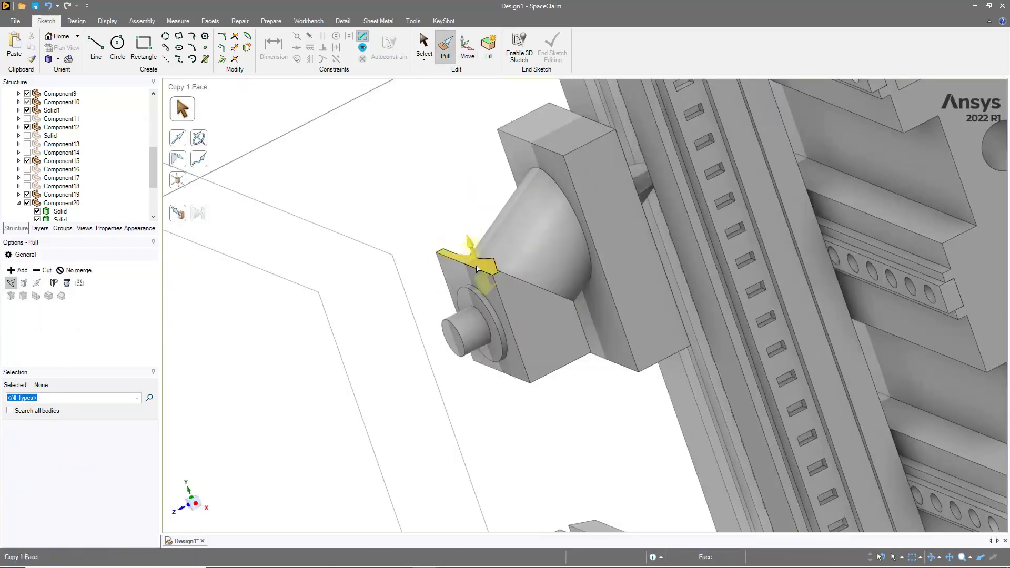
key(ctrl+z)
key(ctrl+z)
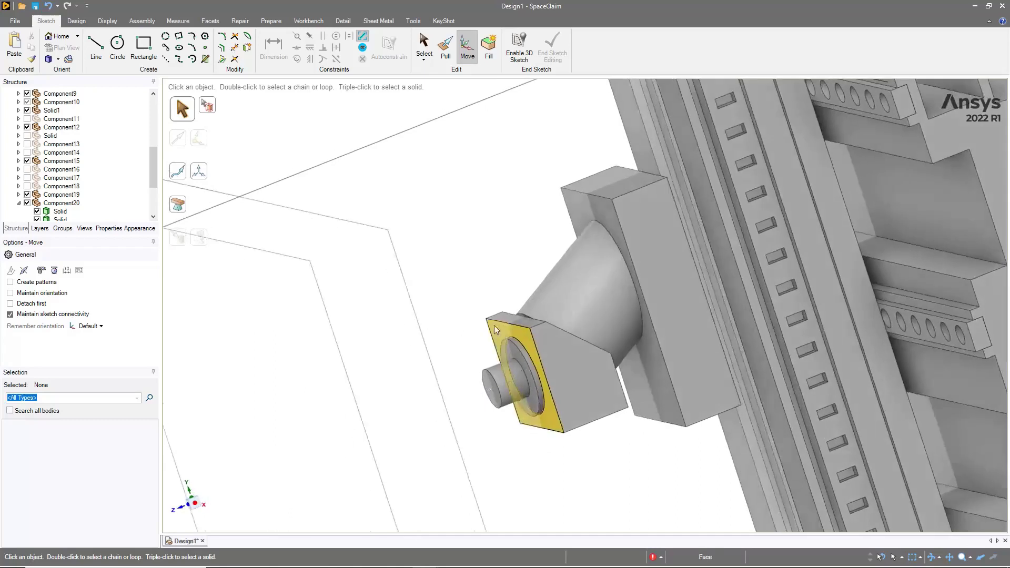
key(ctrl+z)
key(ctrl+z)
Step: Sketch a 16-copy radial line pattern on the boss face, trim it to wedges, and pull the slots
key(l)
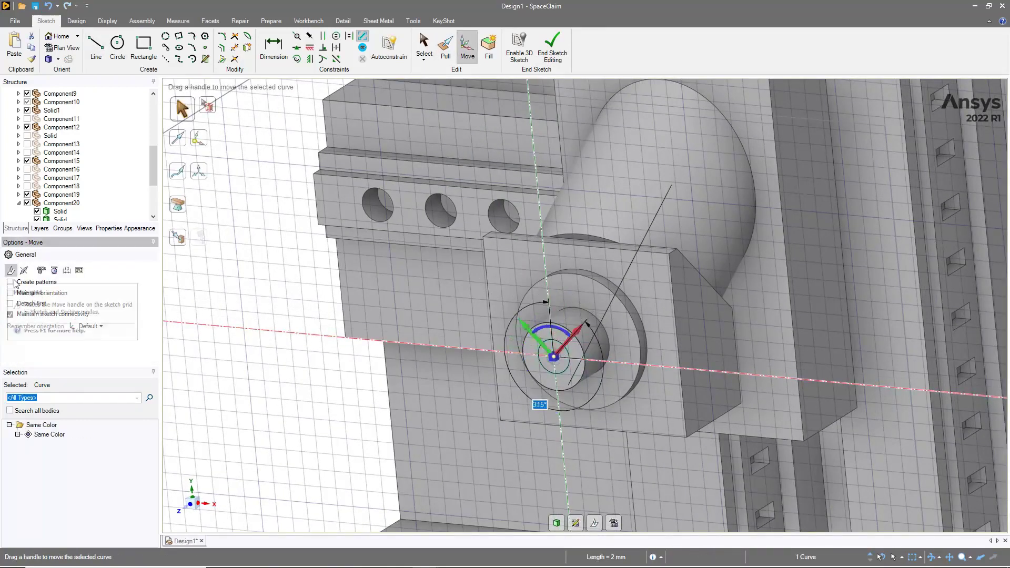
text(16)
key(Return)
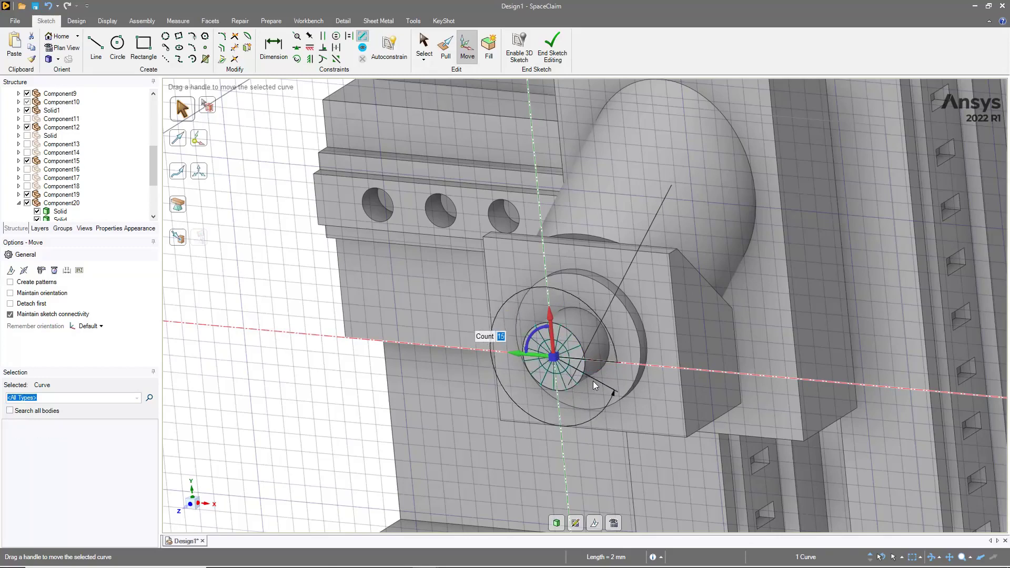
key(t)
scroll(592, 382, up, 3)
scroll(584, 362, up, 2)
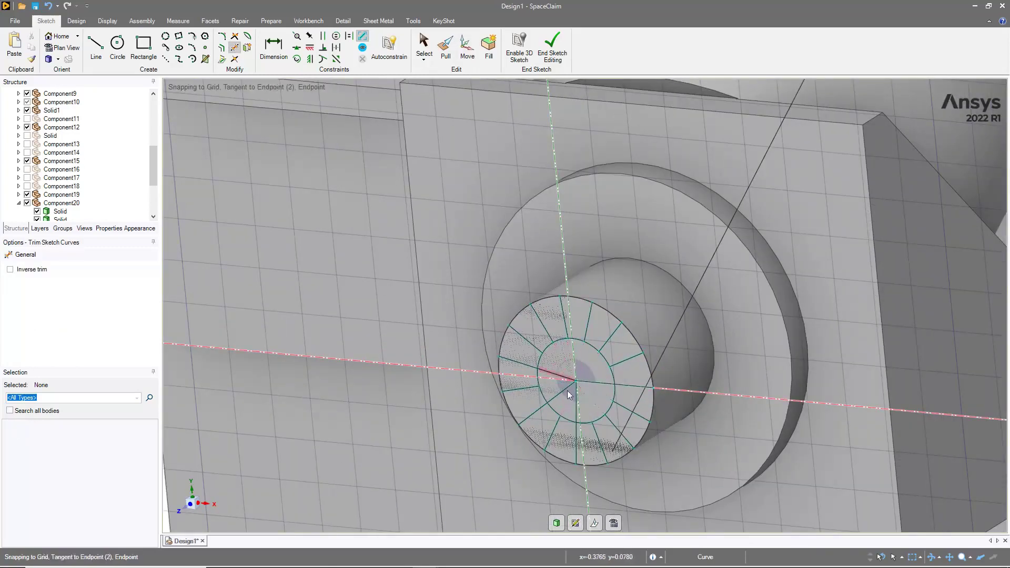
key(ctrl+z)
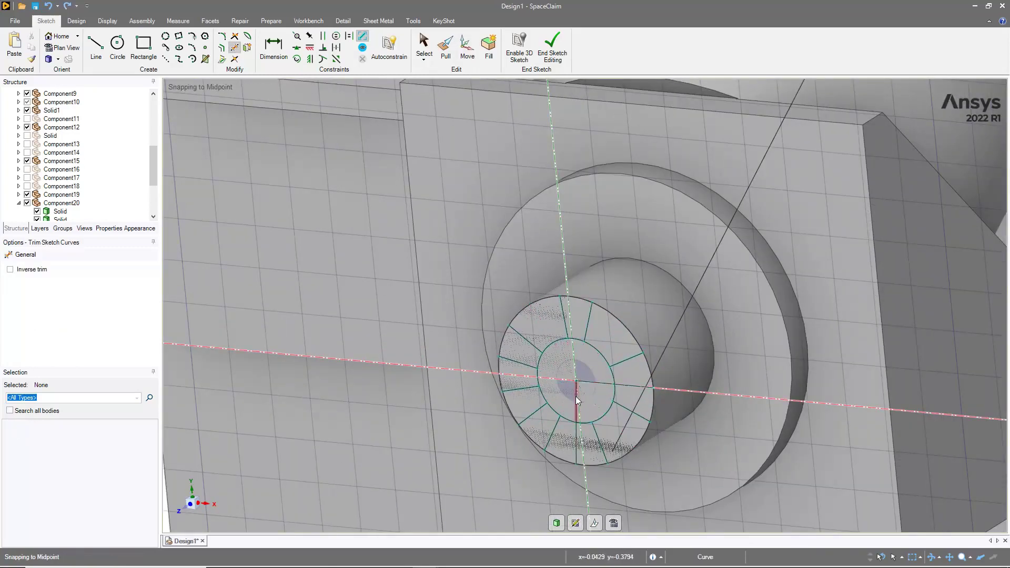
key(ctrl+z)
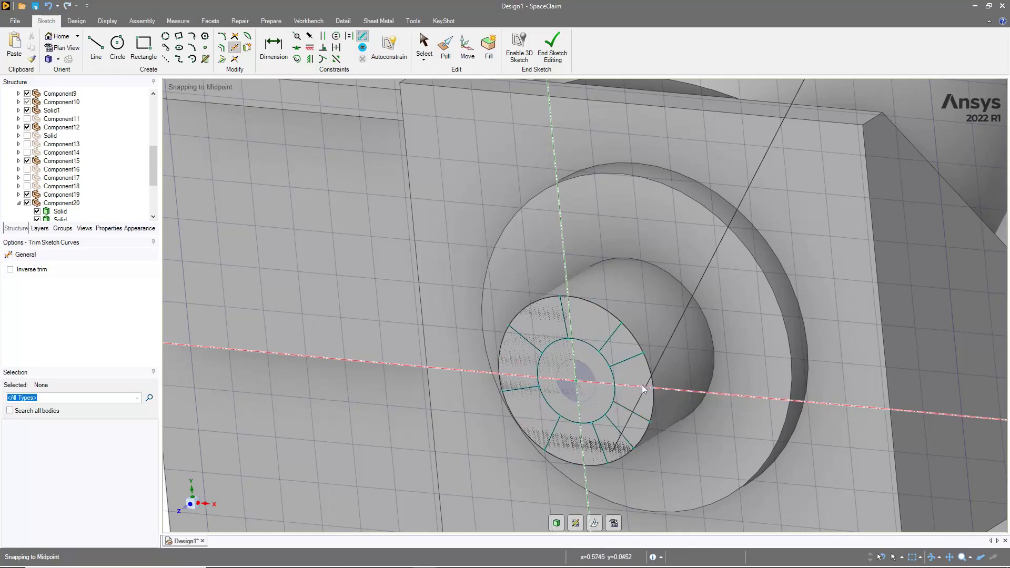
key(p)
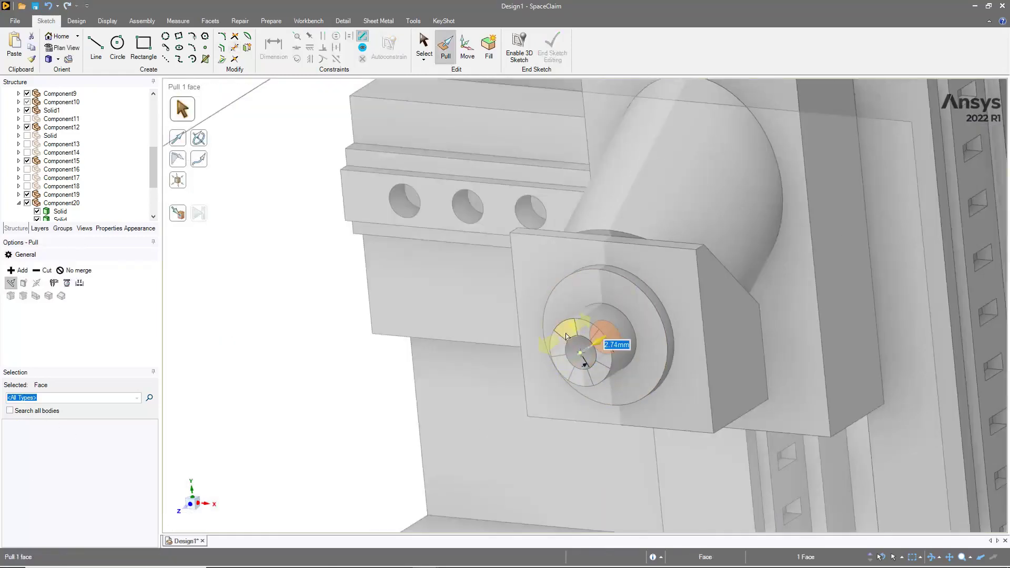
key(l)
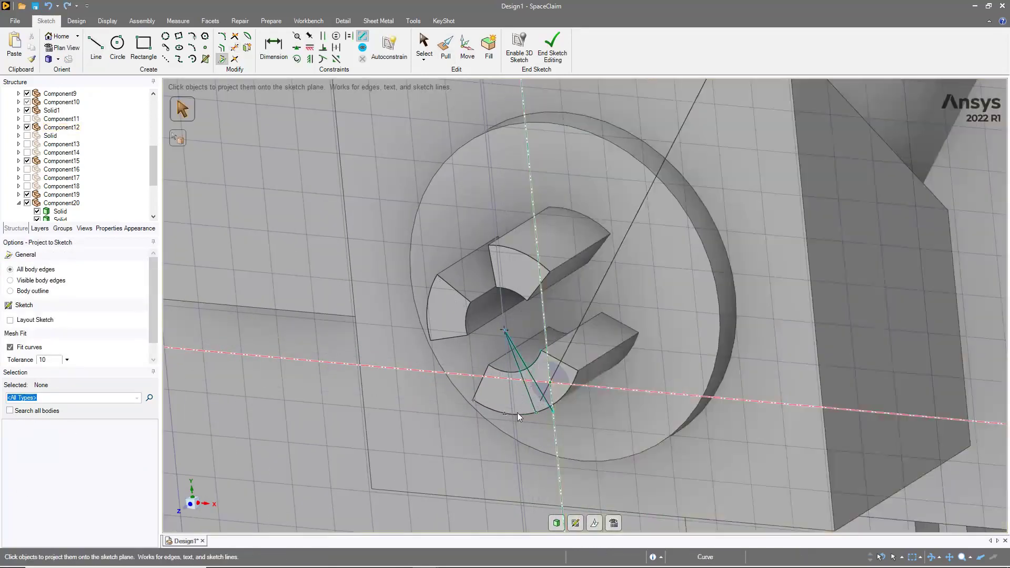
Step: Sketch a circle centred on the vertical line at the spindle end
key(m)
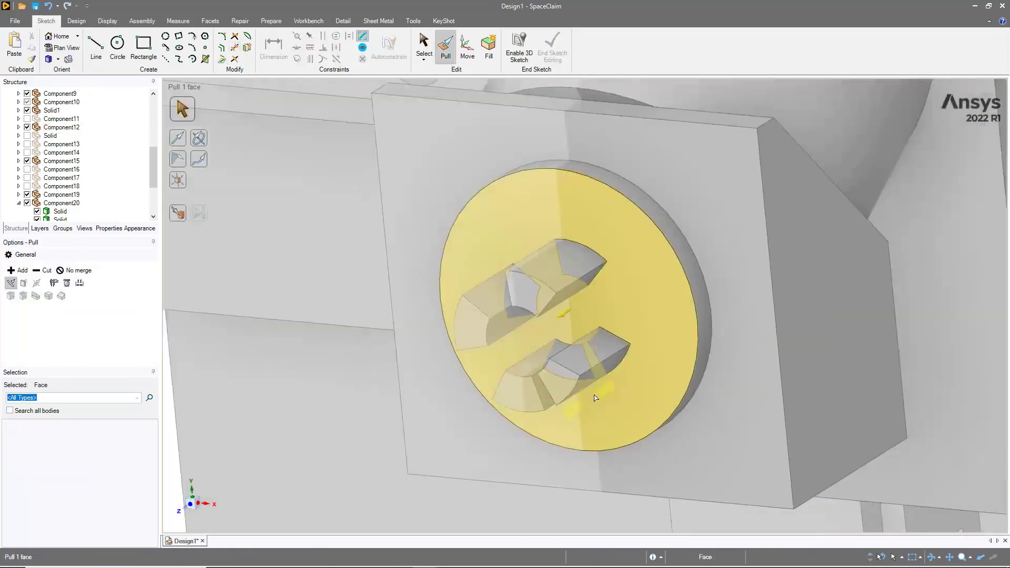
key(Escape)
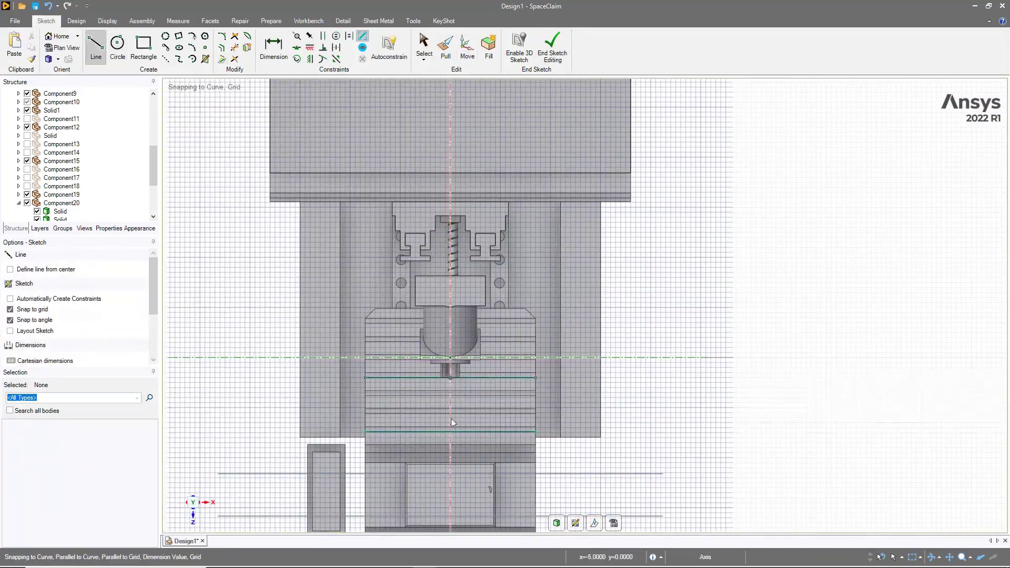
click(450, 398)
click(453, 368)
key(t)
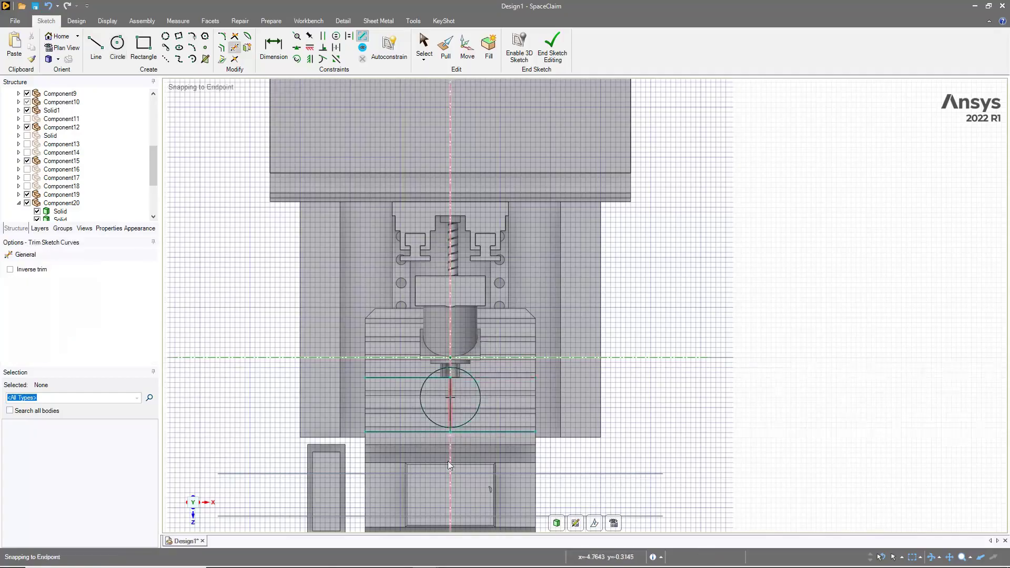
key(p)
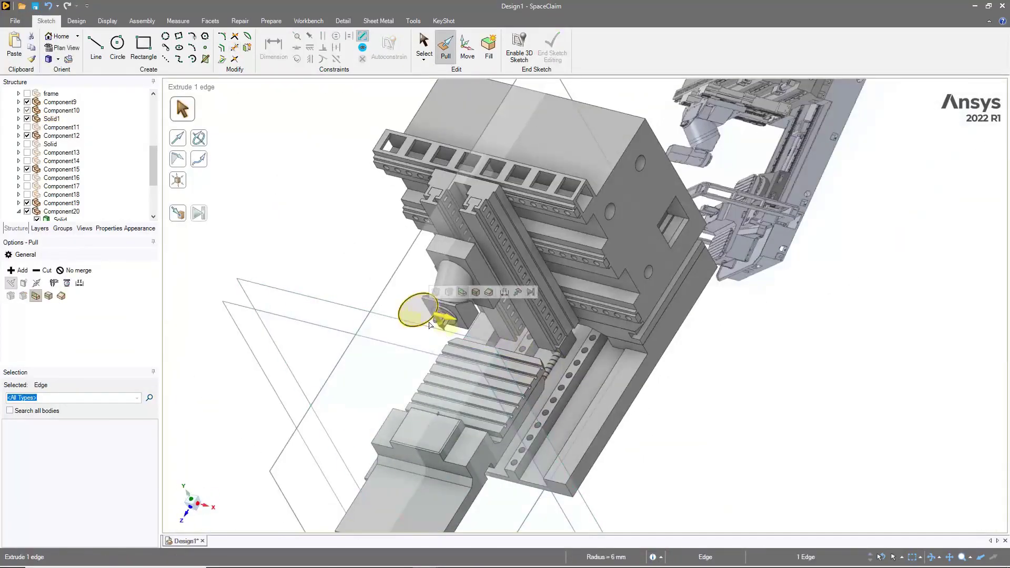
Step: Pull the circle out into the tool shaft cylinder and select its end face
click(427, 327)
scroll(427, 327, up, 5)
drag(315, 304, 362, 258)
middle_drag(363, 258, 337, 286)
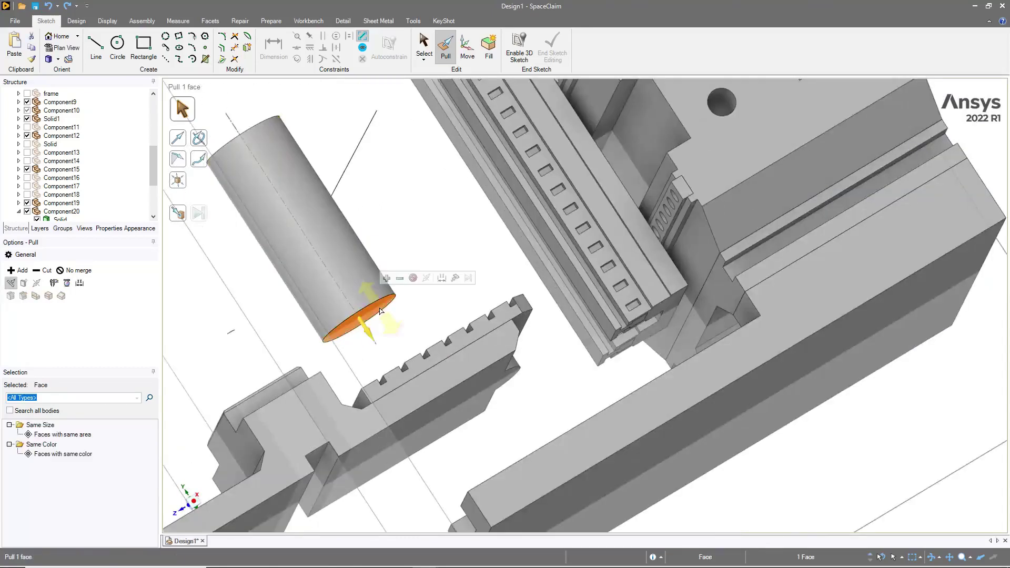
scroll(337, 287, up, 5)
click(376, 353)
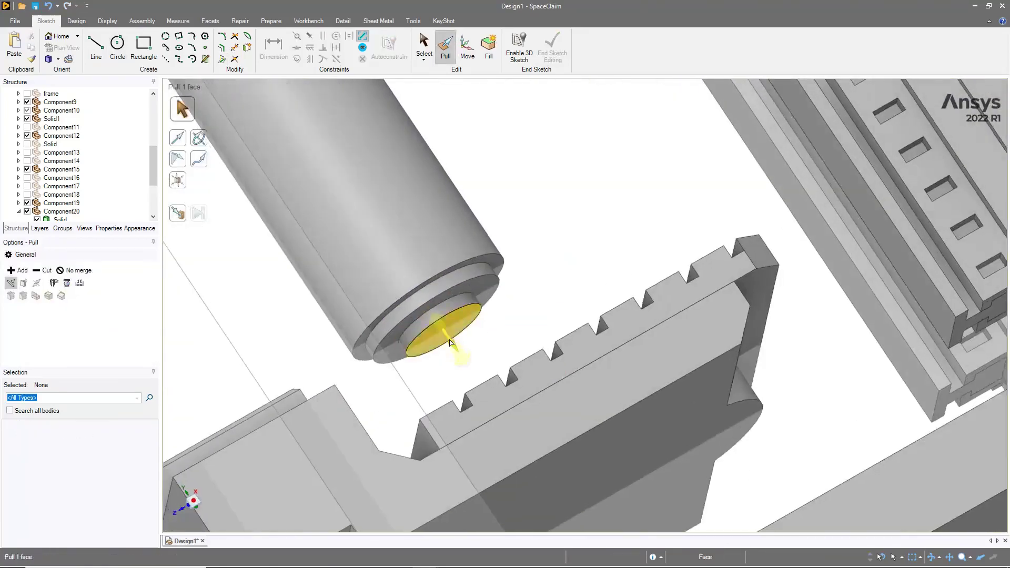
key(m)
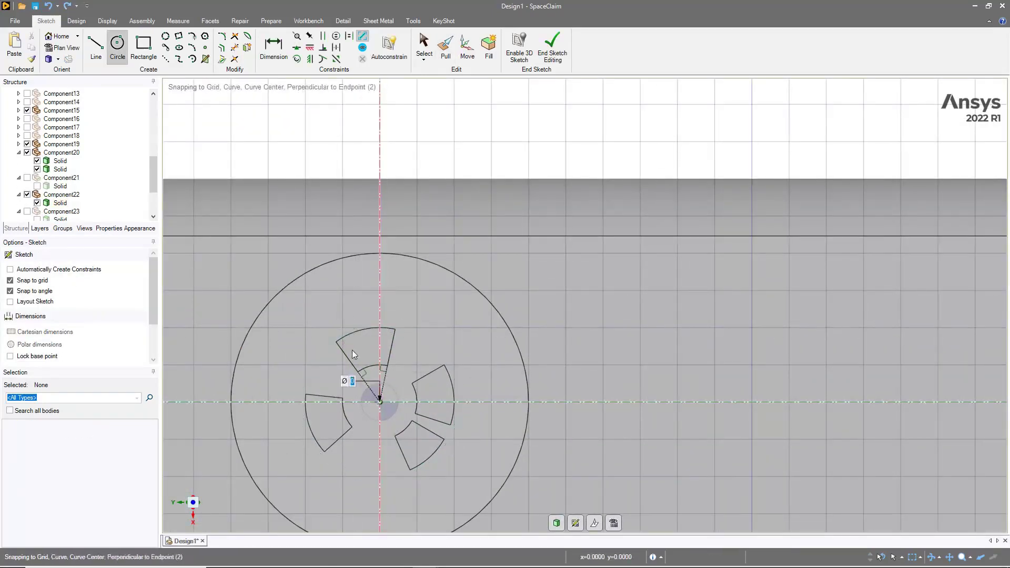
Step: Add a full circle at the sketch centre, then start trimming the sketch curves
click(380, 404)
key(Escape)
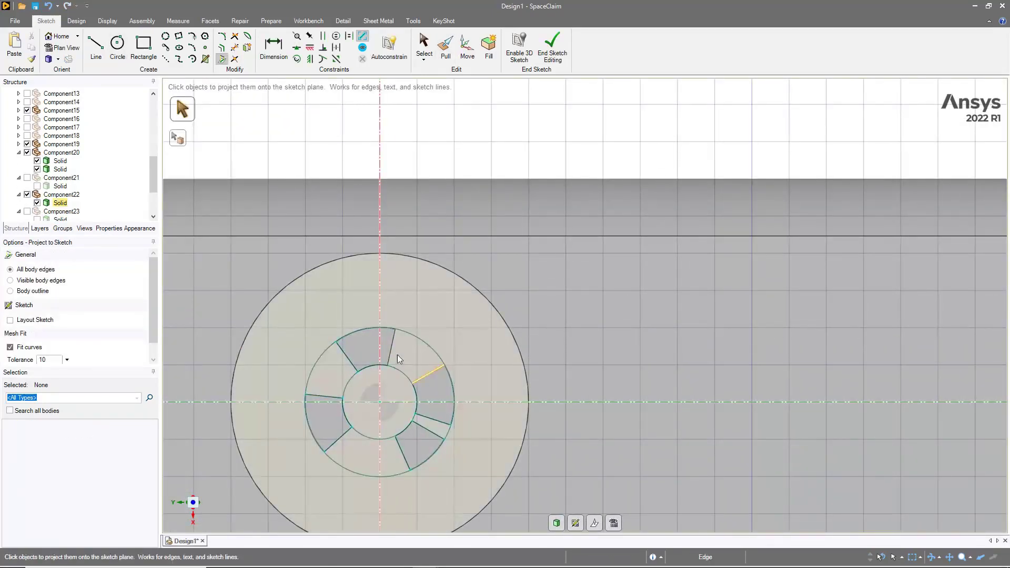
key(t)
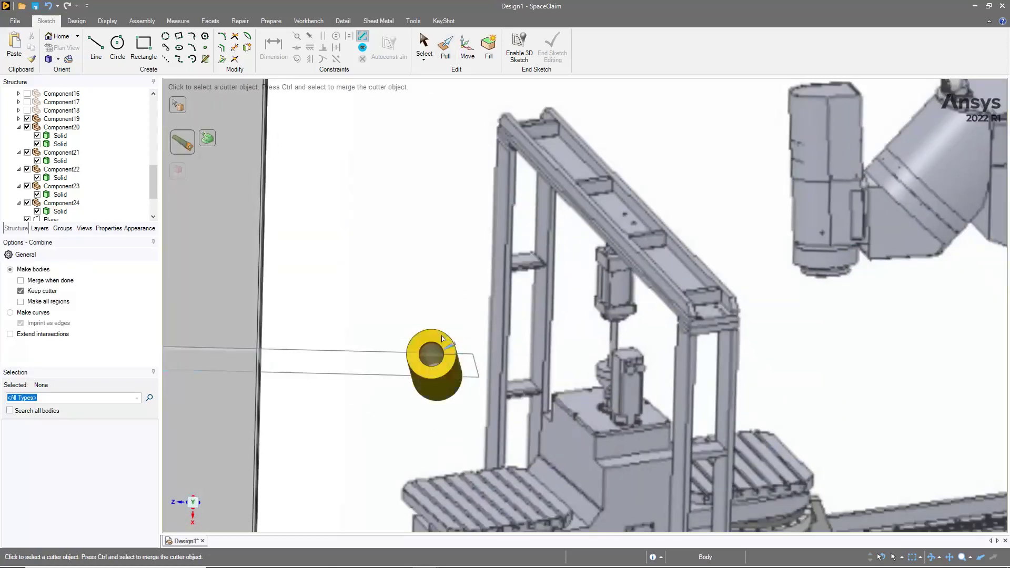
Step: Sketch an inner rectangle around the screw and trim the connecting line to outline the nut
click(442, 338)
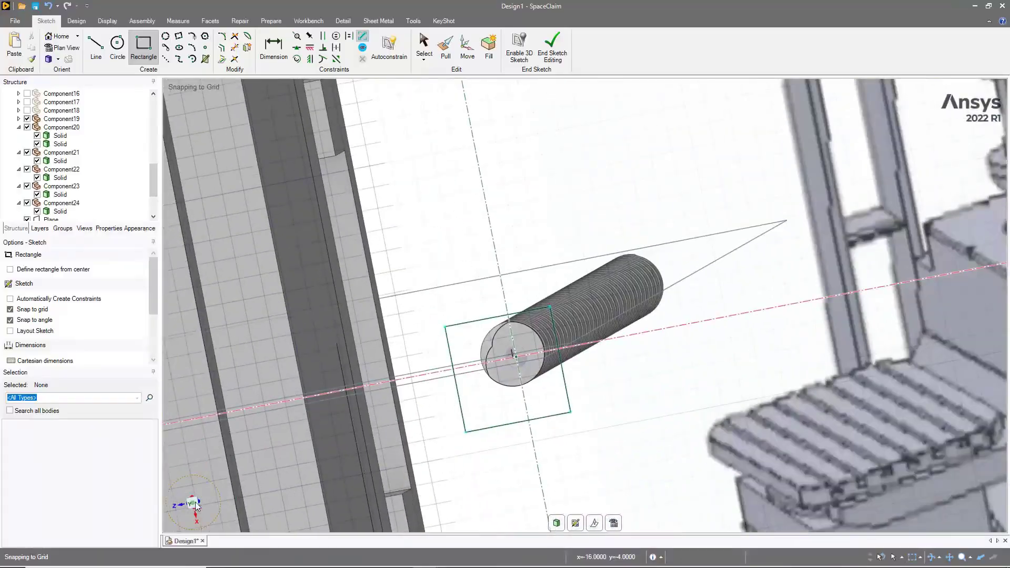
click(196, 506)
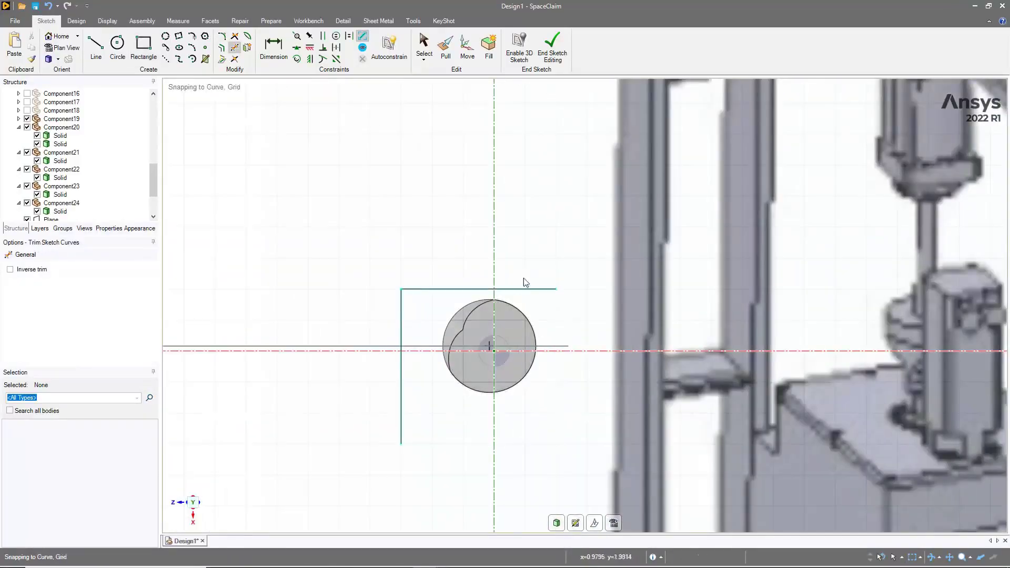
click(410, 286)
click(556, 413)
key(t)
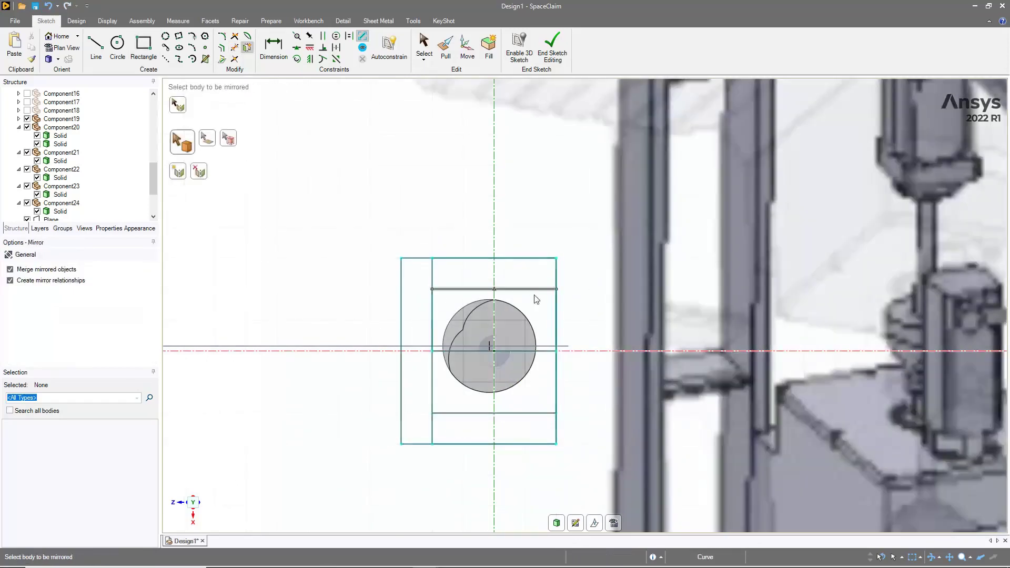
click(432, 365)
key(p)
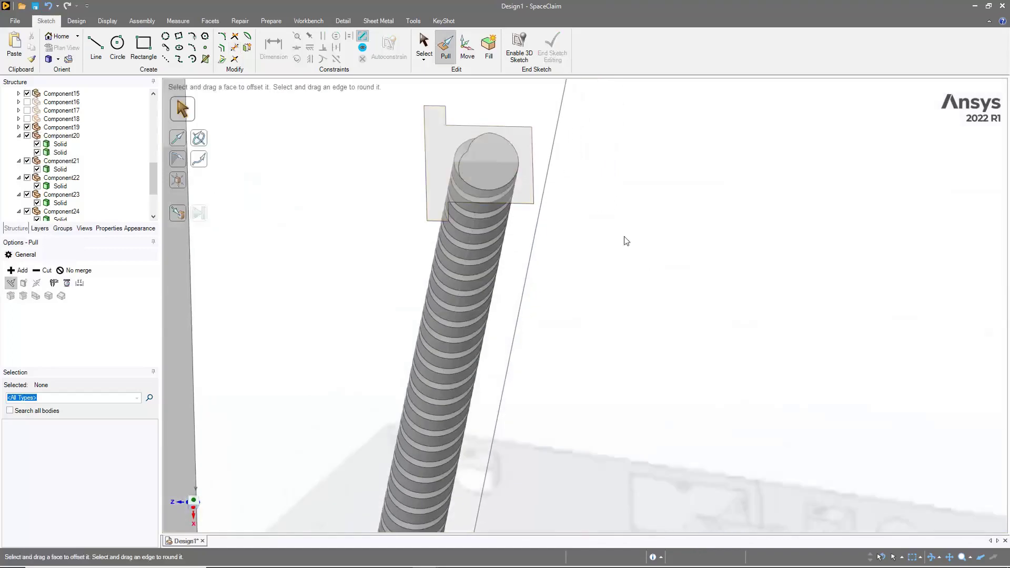
Step: Select the threaded screw helix, briefly hiding Component24 to reach the face inside the column
key(m)
click(559, 247)
mouse_move(559, 247)
middle_down()
mouse_move(595, 285)
mouse_move(306, 195)
middle_up()
click(27, 169)
click(409, 298)
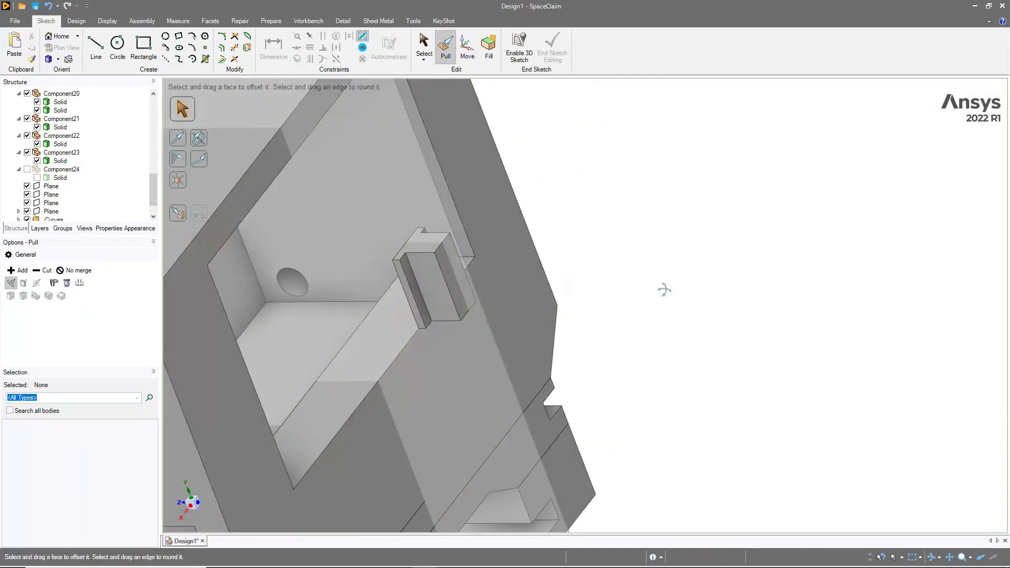
middle_drag(663, 289, 558, 363)
click(26, 169)
Step: Combine the nut block with the lead screw as the cutter to form its thread
key(i)
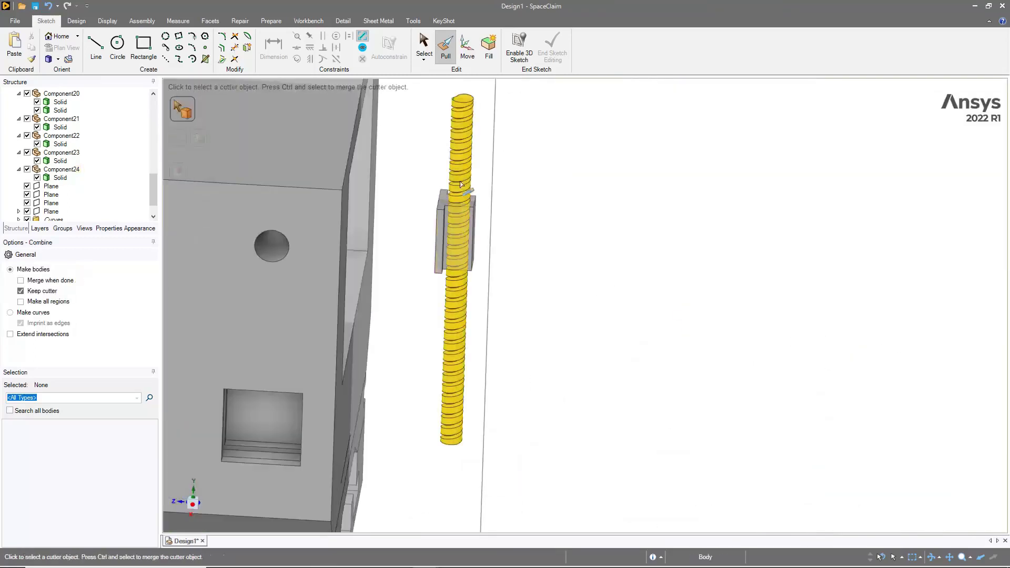
click(461, 184)
middle_drag(629, 309, 654, 311)
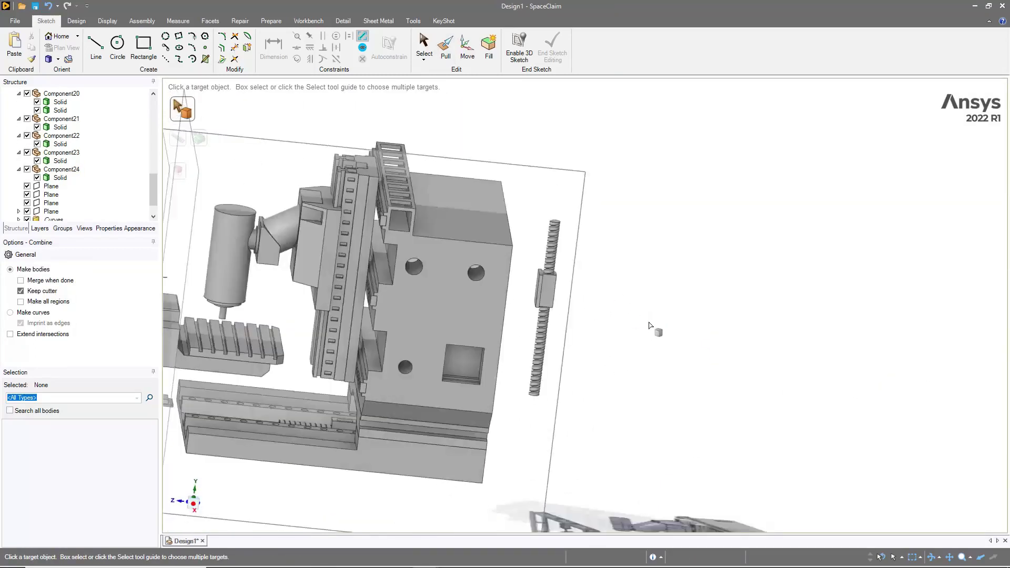
key(Escape)
click(400, 458)
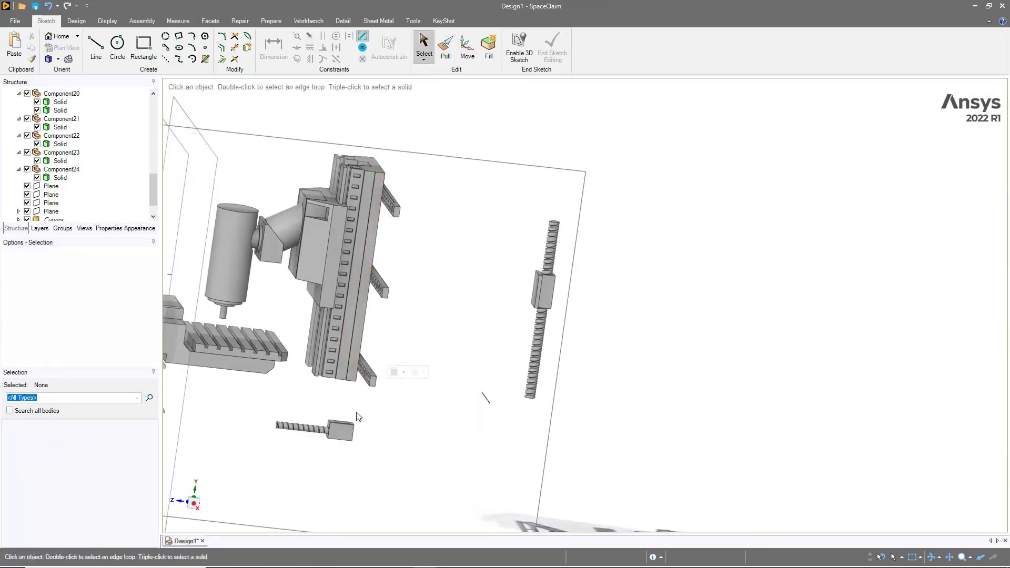
key(Escape)
mouse_move(345, 435)
middle_down()
mouse_move(486, 378)
mouse_move(451, 362)
middle_up()
Step: Sketch a rectangle and pull it into a small block on the slide assembly
key(r)
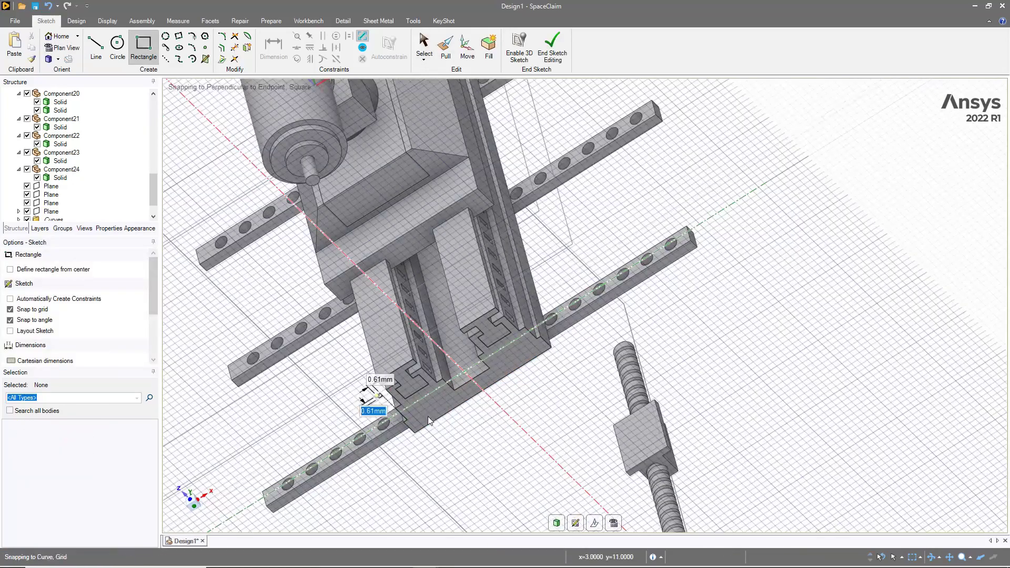
key(p)
middle_drag(428, 416, 727, 287)
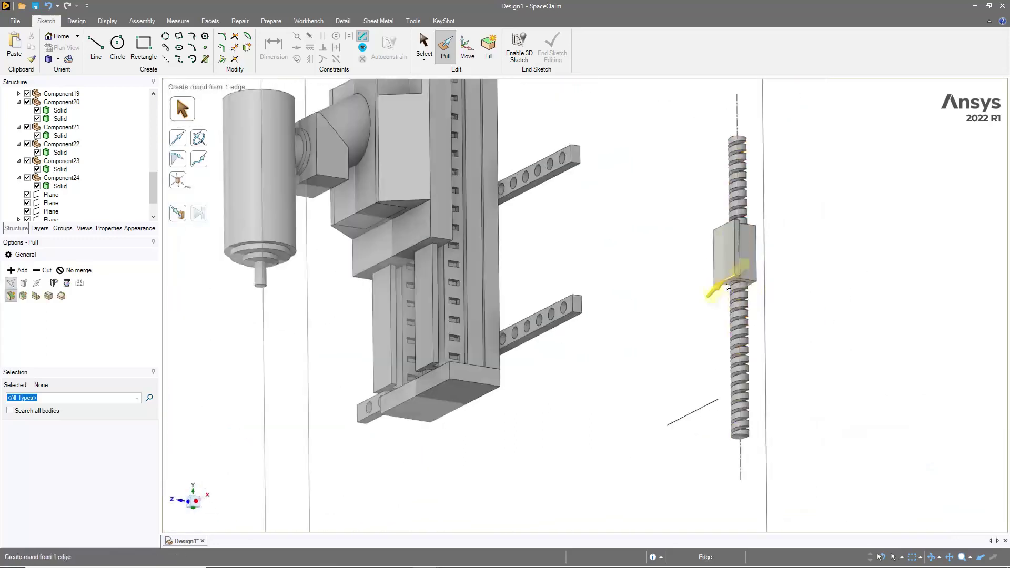
scroll(728, 286, up, 3)
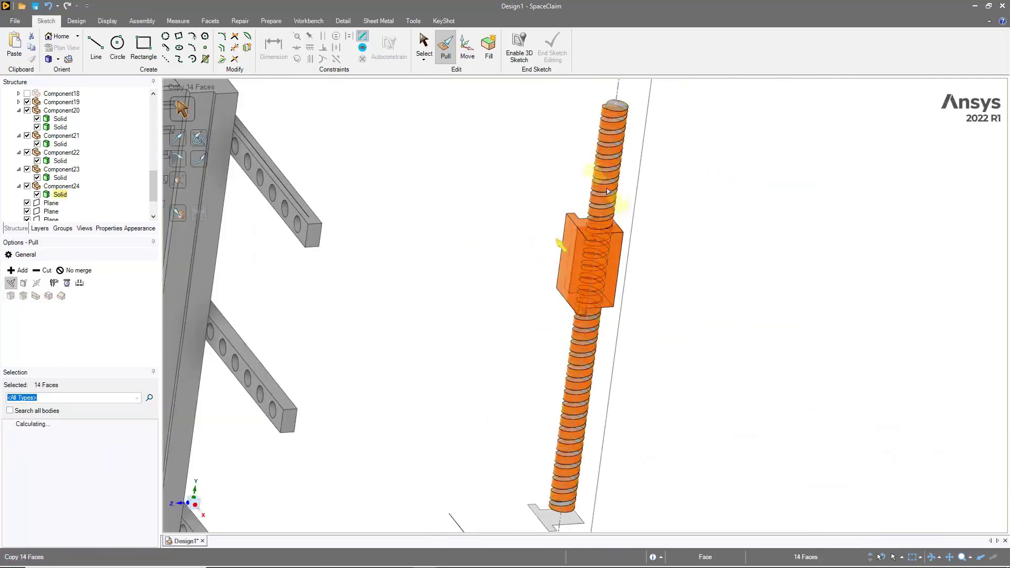
Step: Move a copy of the screw and nut between the slide rails and check its placement
key(m)
middle_drag(492, 395, 444, 442)
scroll(284, 318, up, 5)
scroll(284, 319, down, 5)
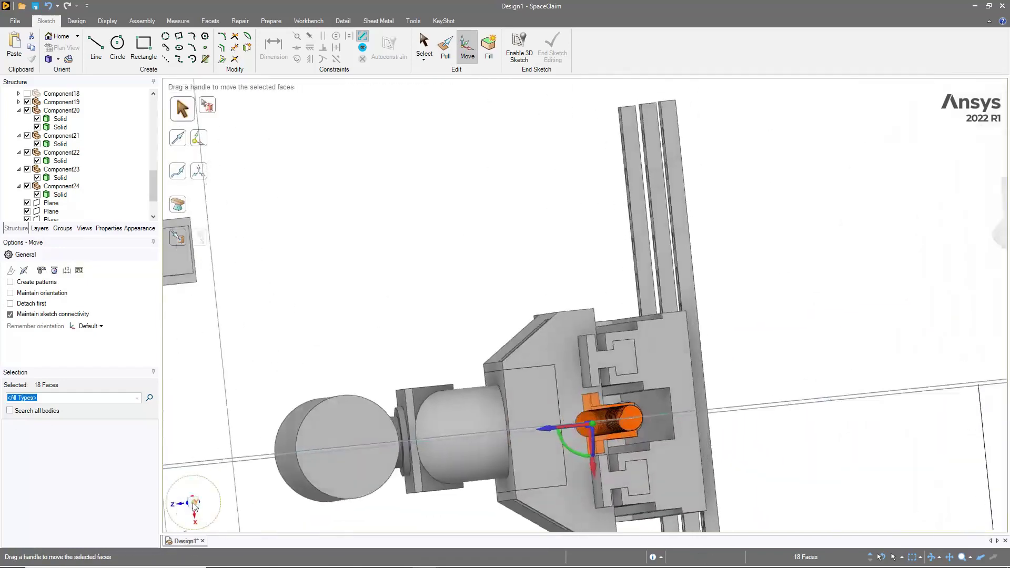
middle_drag(789, 361, 636, 310)
scroll(630, 410, up, 3)
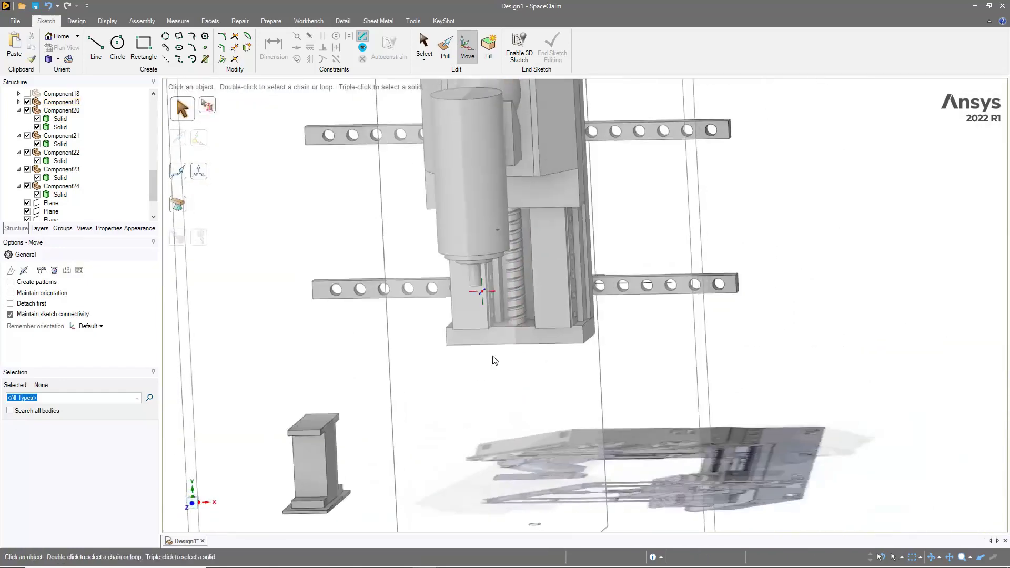
scroll(756, 343, up, 5)
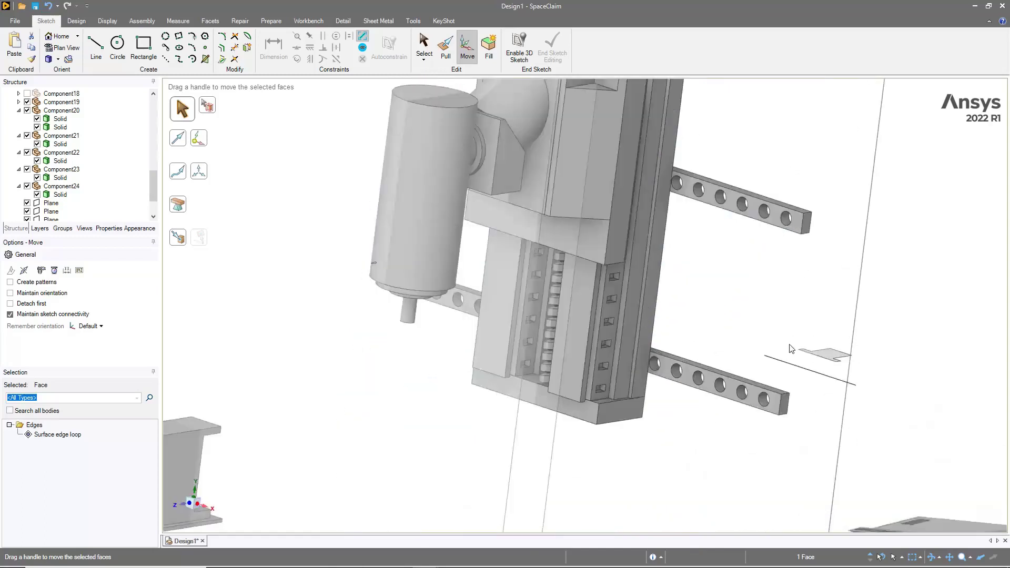
middle_drag(756, 342, 651, 293)
key(p)
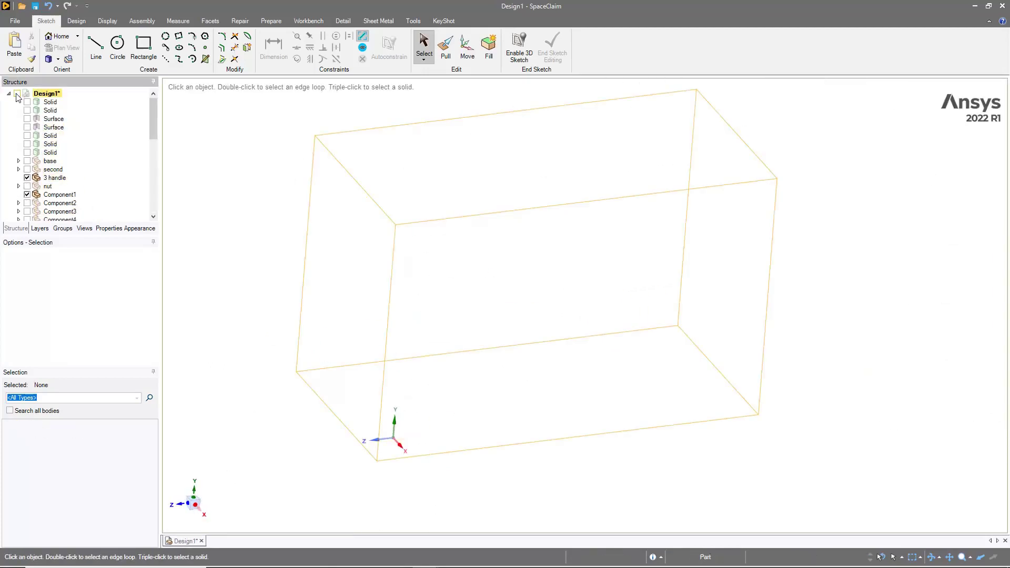
Step: Tick Design1 to show all components, then orbit and zoom around the whole milling machine
click(17, 93)
middle_drag(608, 453, 765, 195)
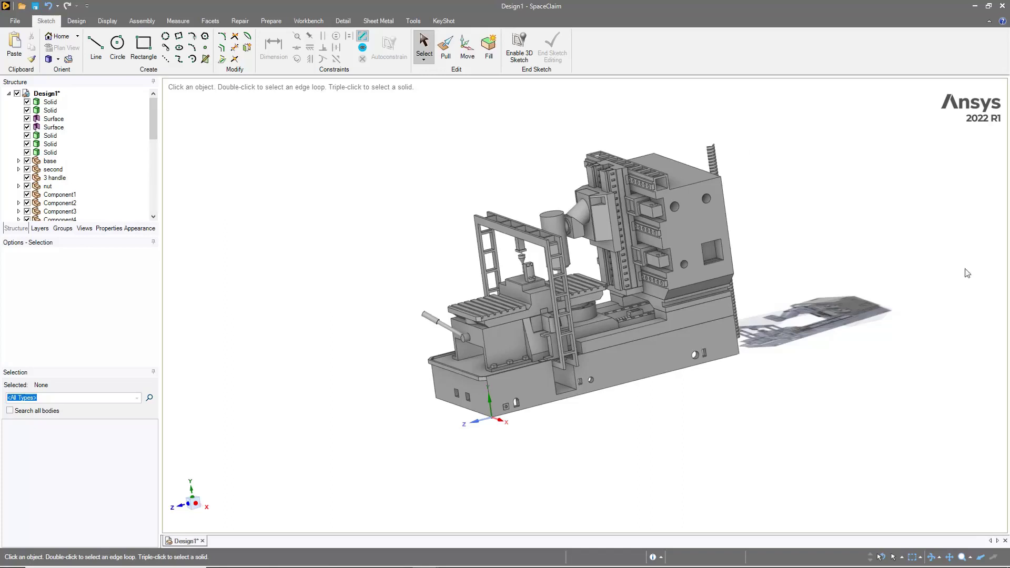
scroll(966, 273, up, 5)
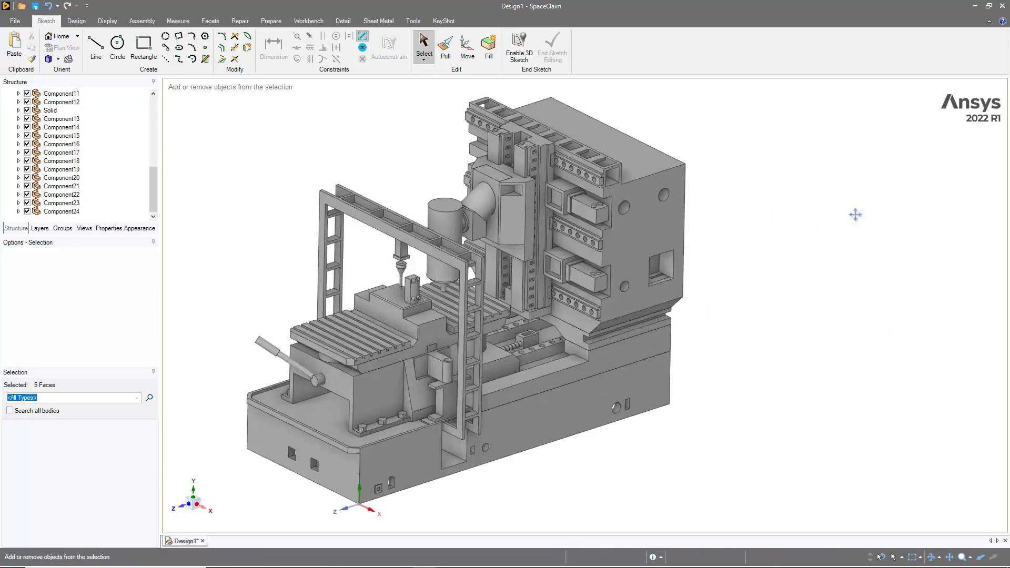
shift+middle_drag(854, 214, 857, 214)
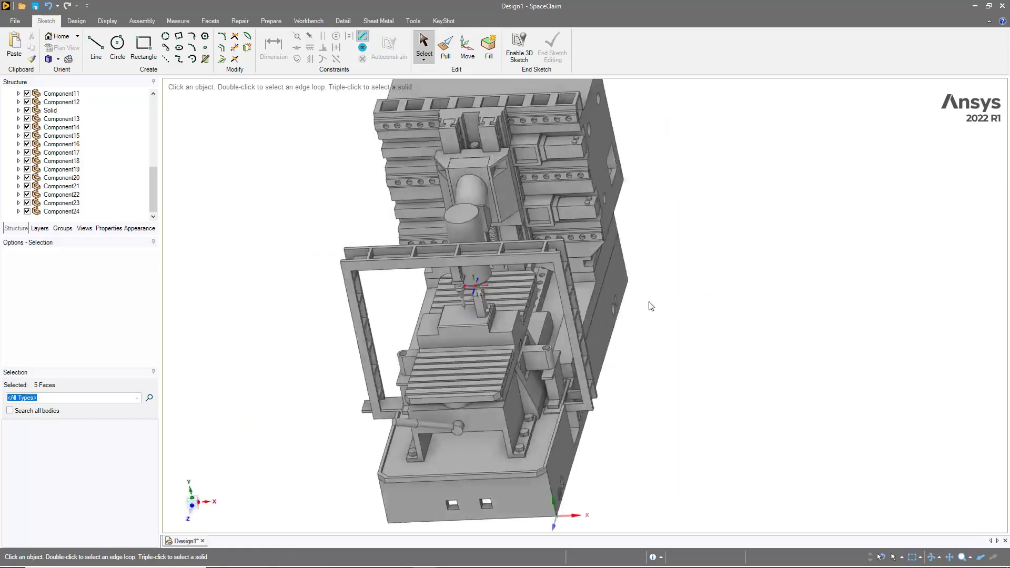
middle_drag(817, 317, 418, 220)
scroll(418, 219, up, 3)
scroll(418, 216, down, 5)
mouse_move(506, 270)
middle_down()
mouse_move(633, 203)
mouse_move(683, 315)
mouse_move(520, 282)
middle_up()
scroll(707, 342, up, 2)
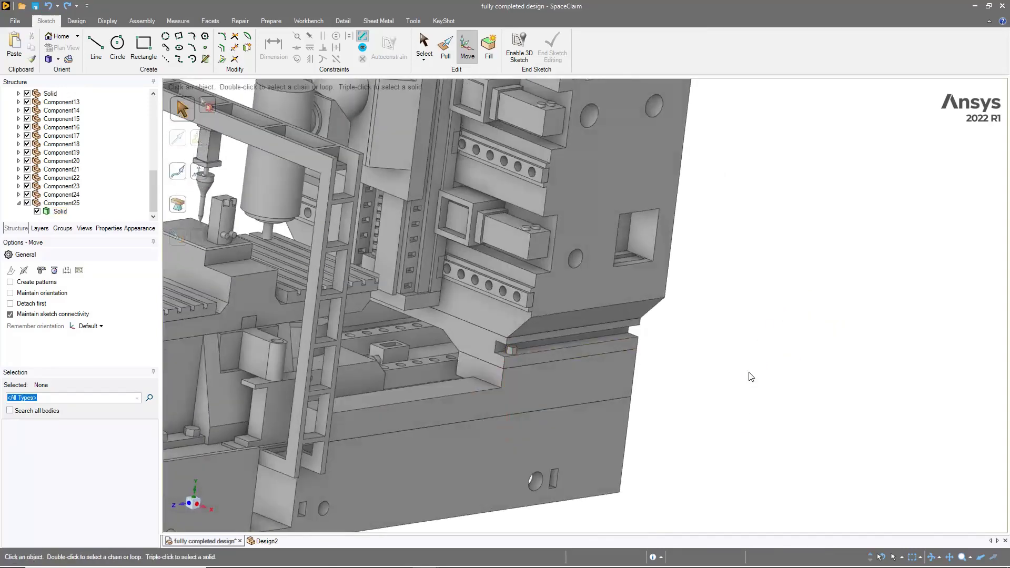
Step: Select the small block on the base to pattern, viewing the ladder frame from several angles
click(603, 347)
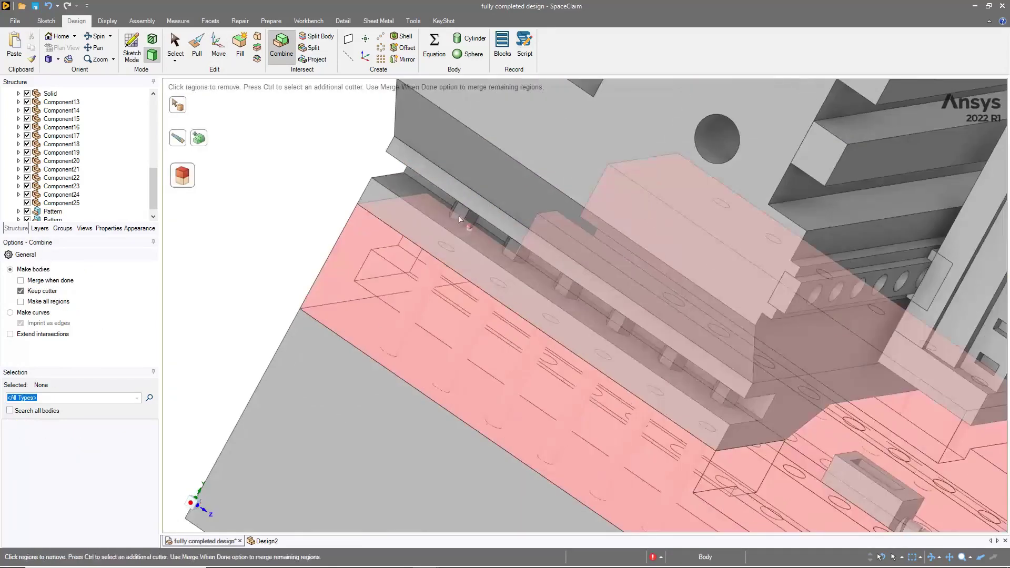
middle_drag(654, 396, 605, 289)
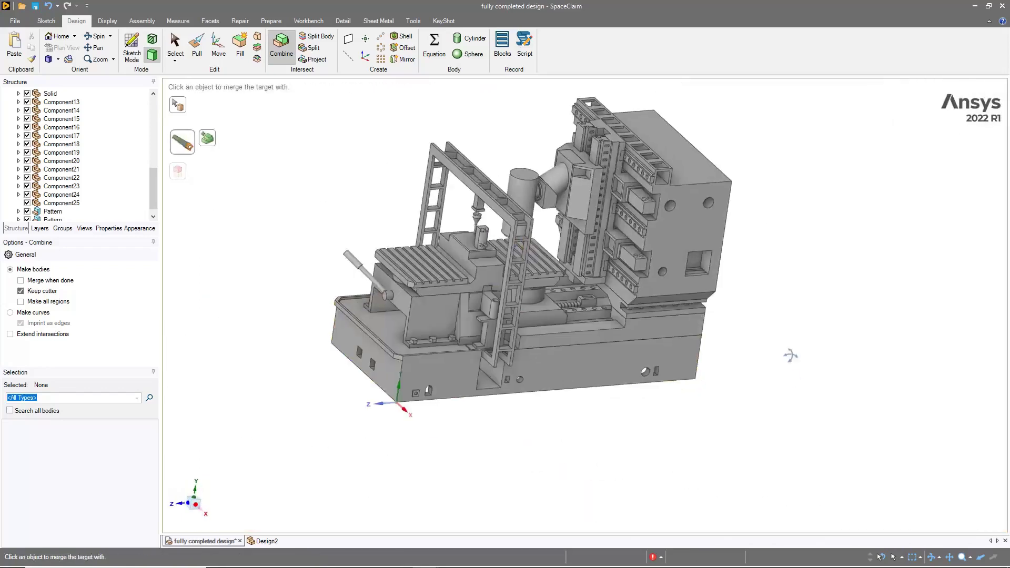
mouse_move(789, 354)
middle_down()
mouse_move(851, 244)
mouse_move(908, 241)
mouse_move(879, 277)
mouse_move(701, 345)
mouse_move(710, 375)
mouse_move(726, 334)
mouse_move(749, 377)
middle_up()
middle_drag(834, 359, 827, 354)
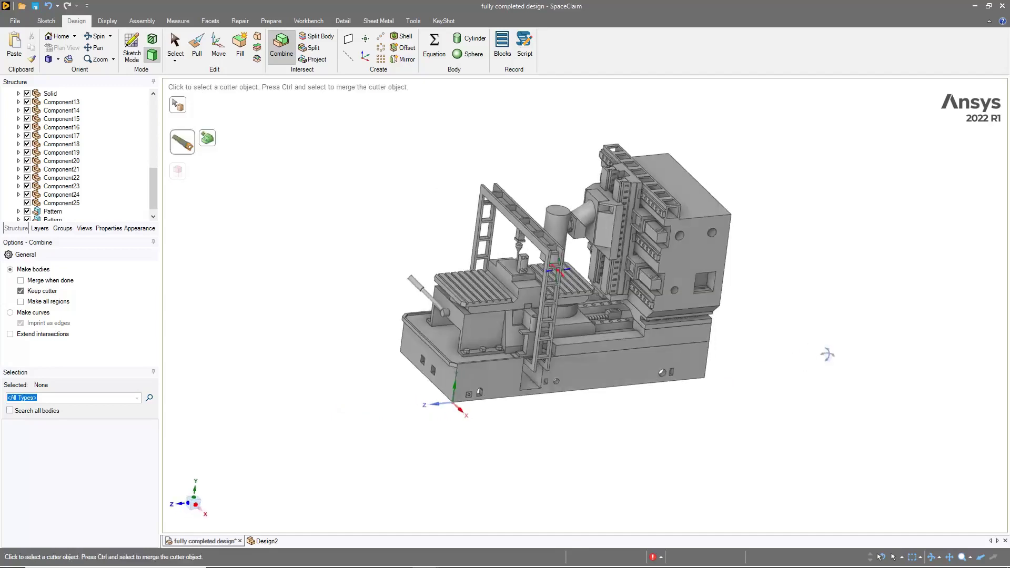
scroll(829, 345, up, 1)
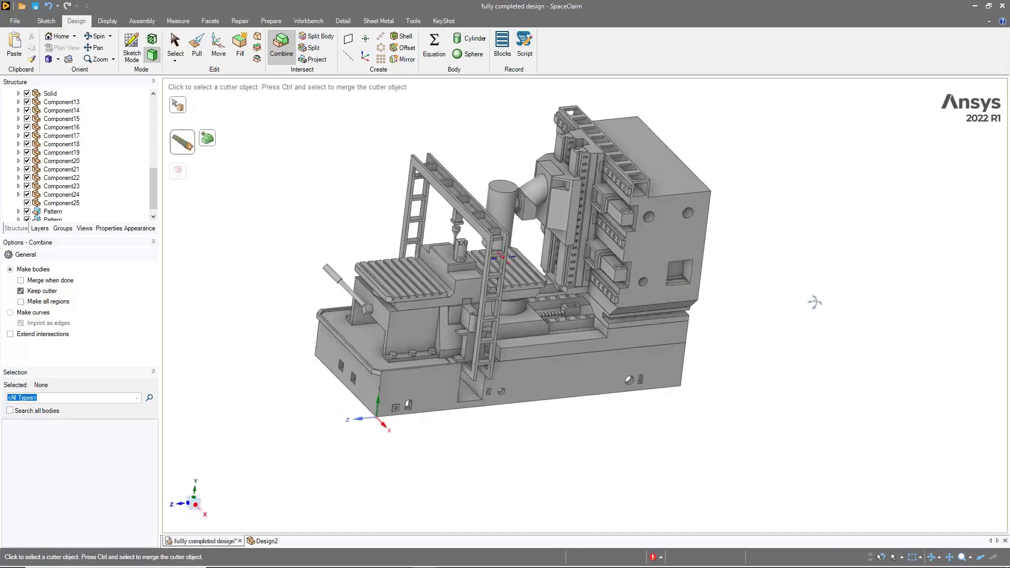